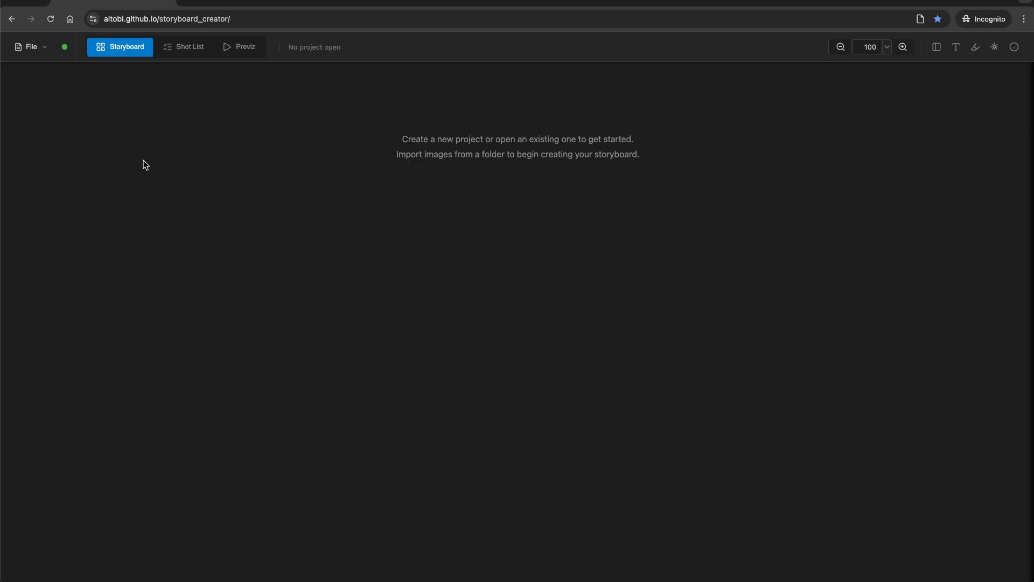
Create a new project and save it as storyboard-project.sbp in the storyboard_test folder
click(29, 47)
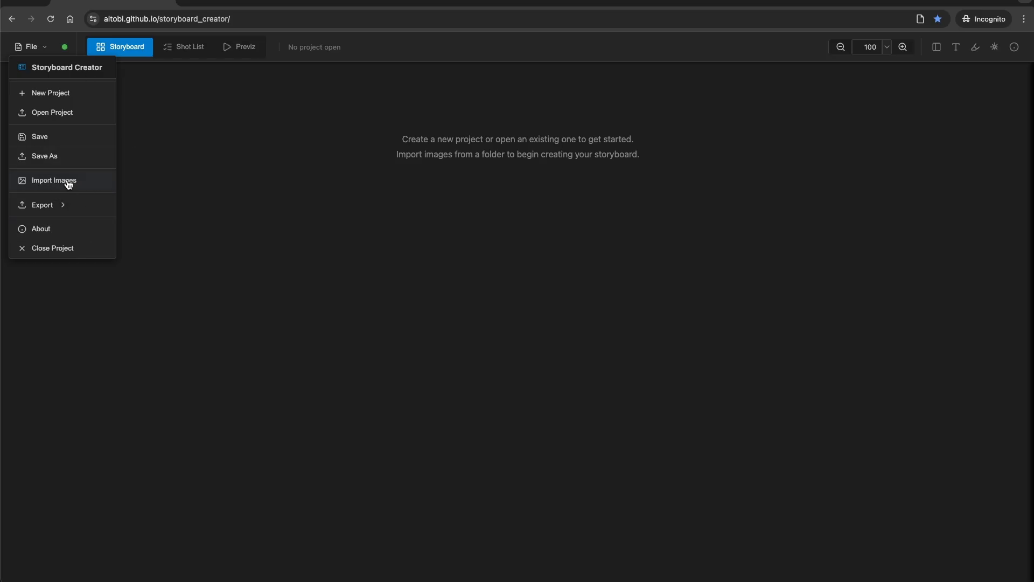
click(60, 98)
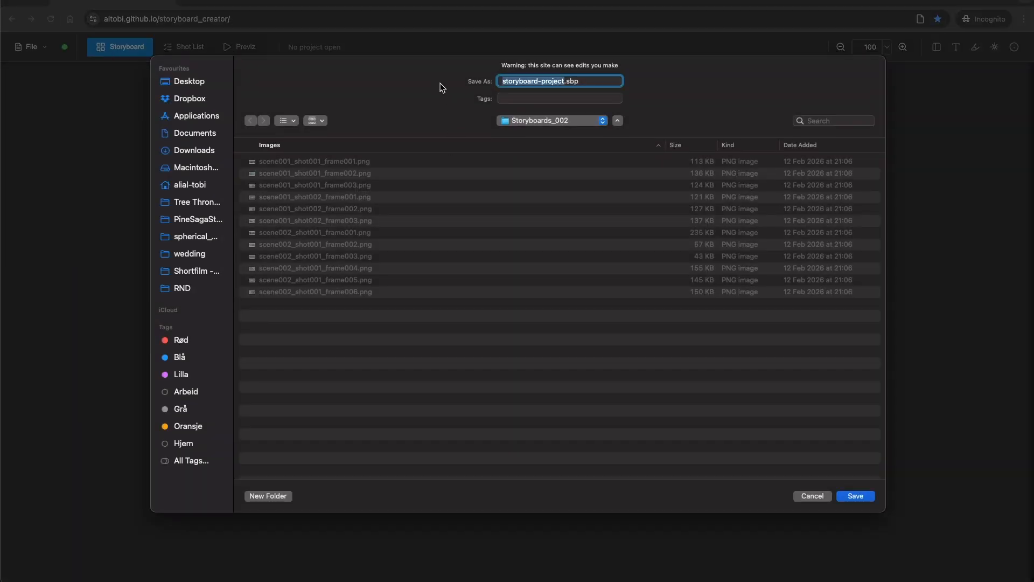
click(545, 124)
click(548, 128)
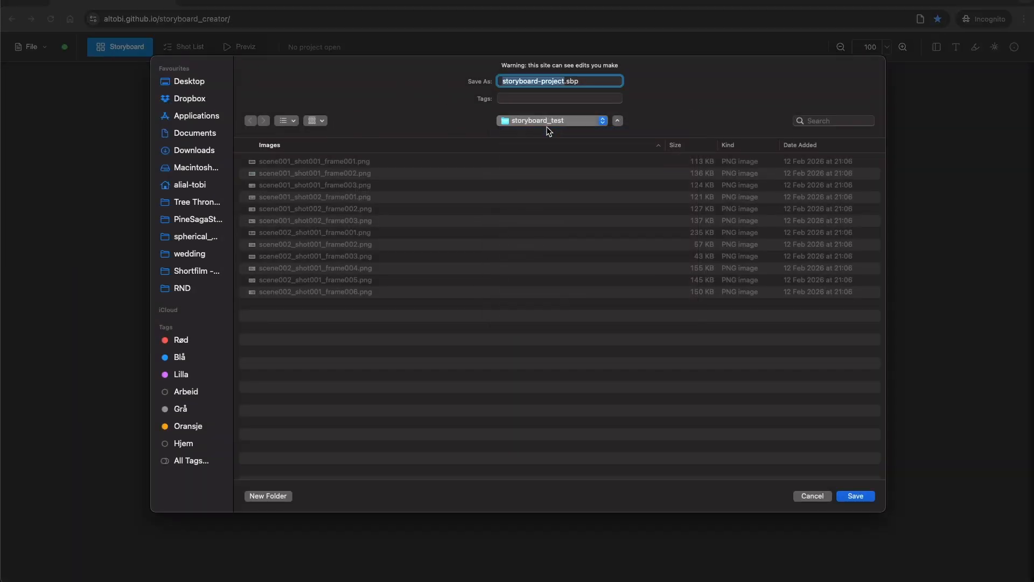
click(556, 81)
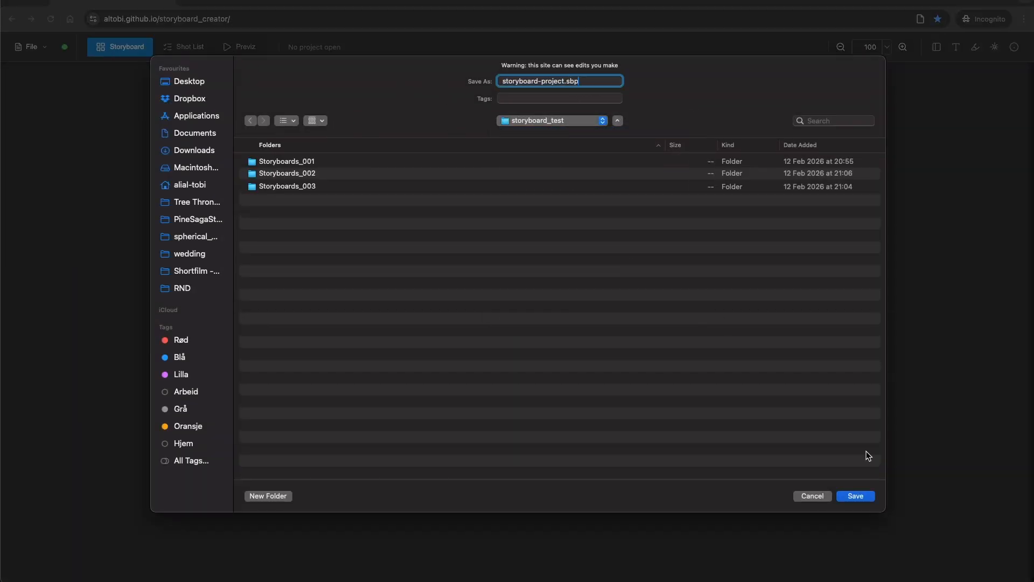
click(856, 496)
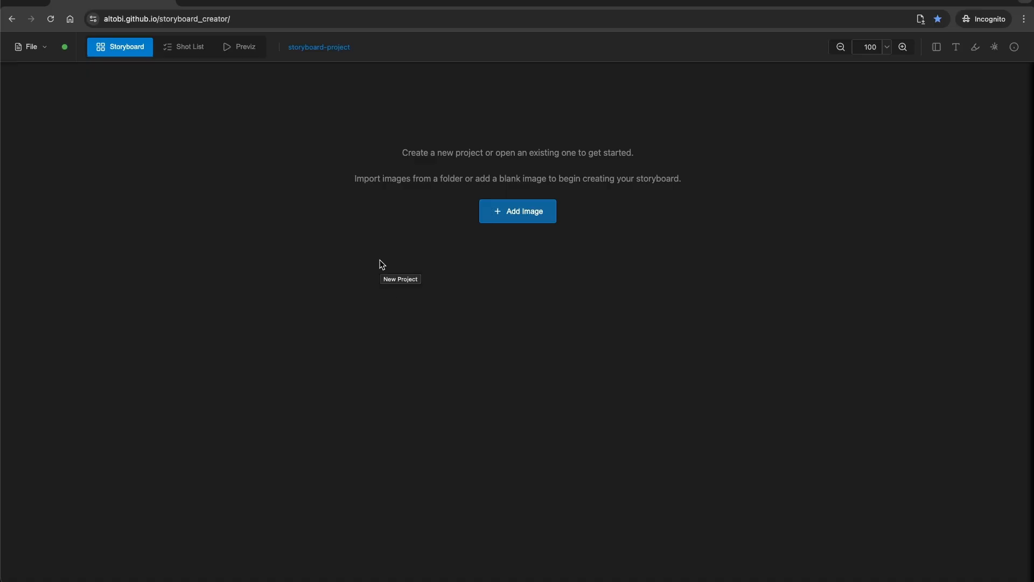
Switch to Finder, check the storyboard-project.sbp file in the storyboard_test folder, and return to the browser
key(super+Tab)
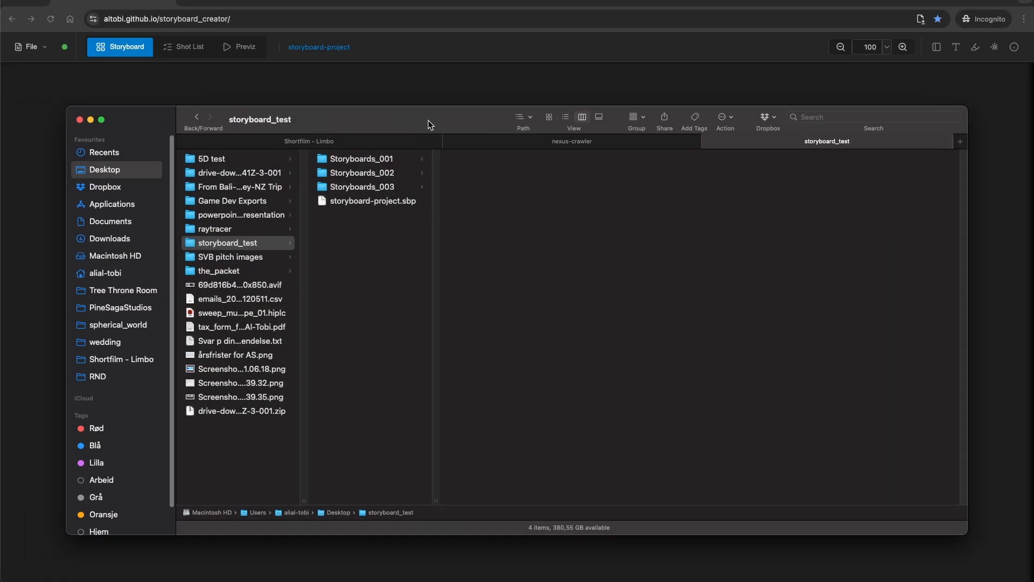
click(400, 208)
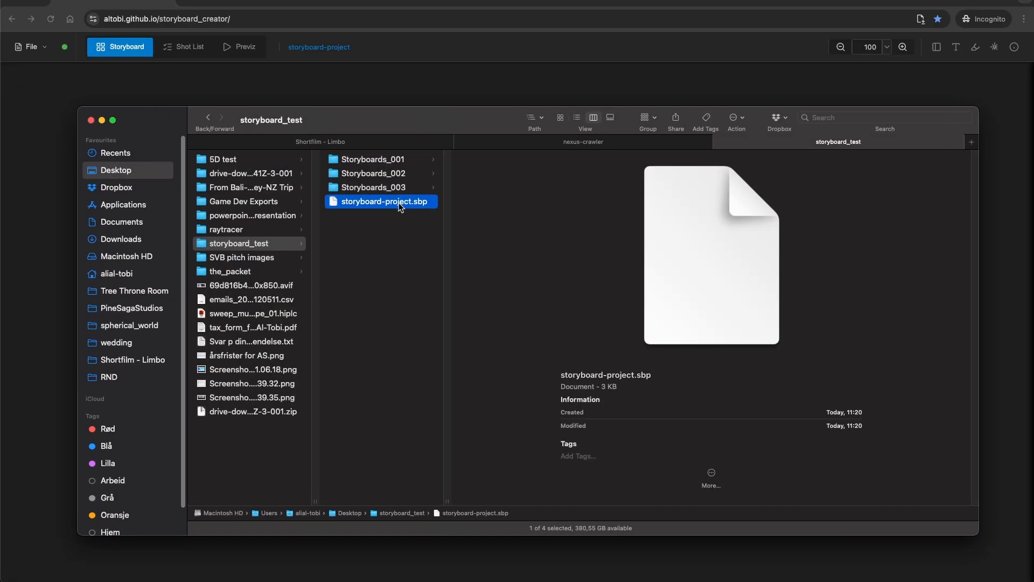
key(super+Tab)
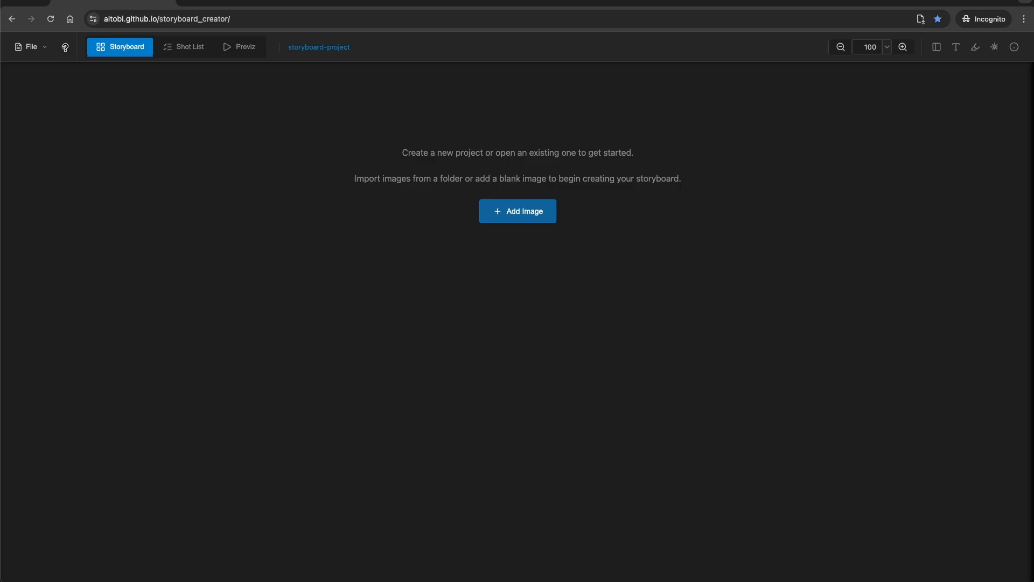
Look at the save status indicator and the Previz workspace, and return to the Storyboard view
mouse_move(64, 48)
click(233, 52)
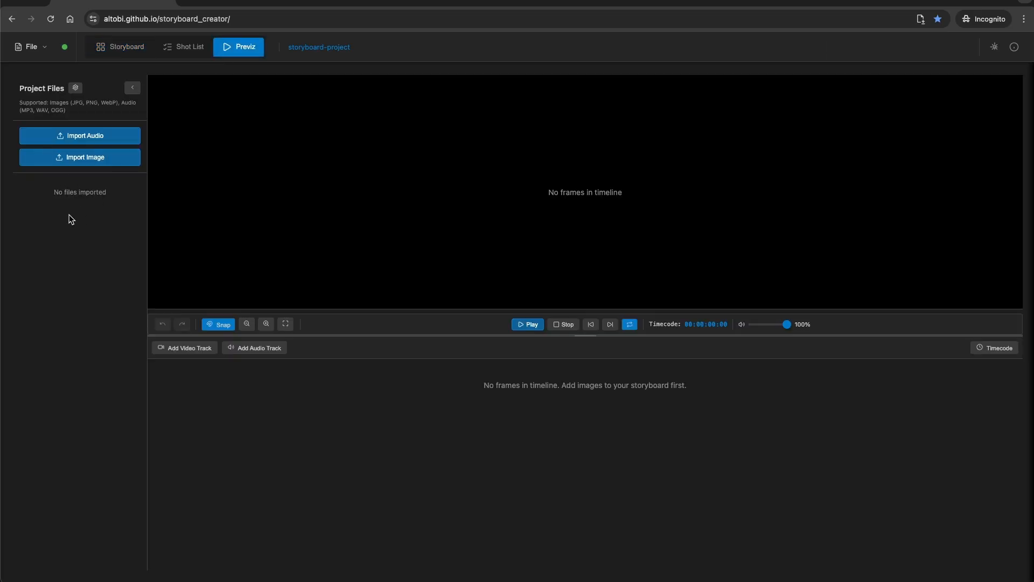
click(127, 50)
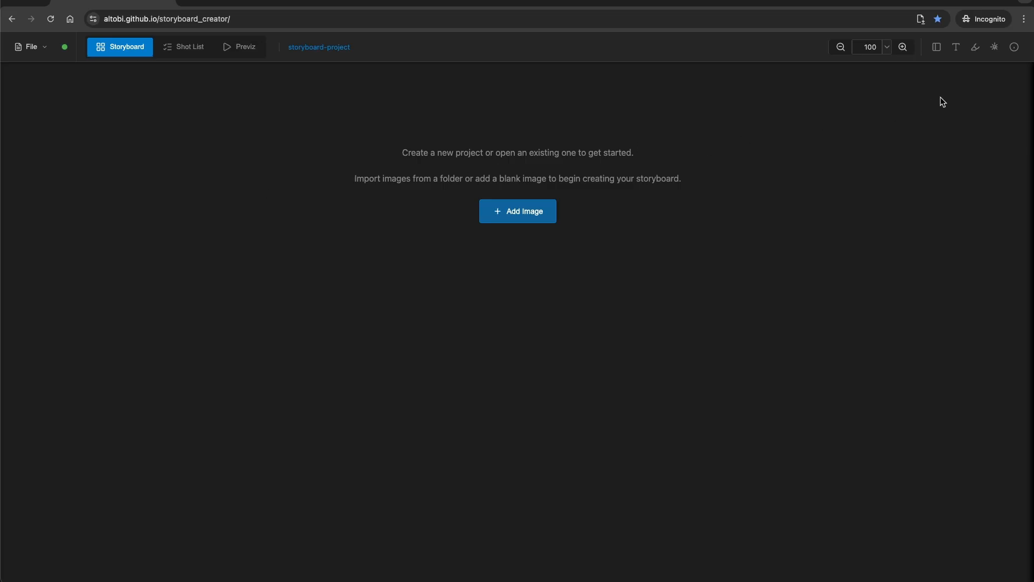
Review the project information and the advanced image compression settings, and close the settings
click(1013, 48)
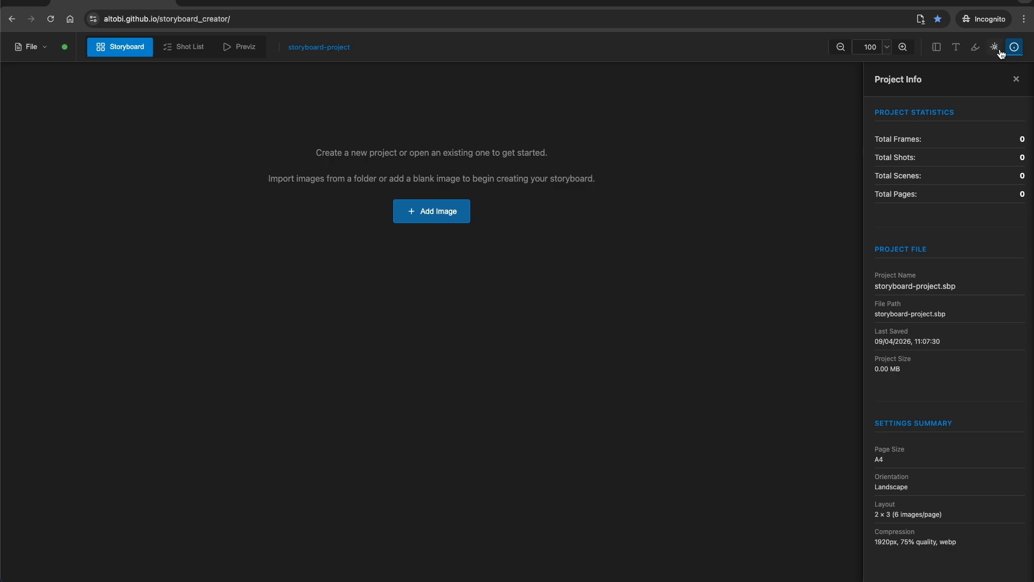
click(994, 47)
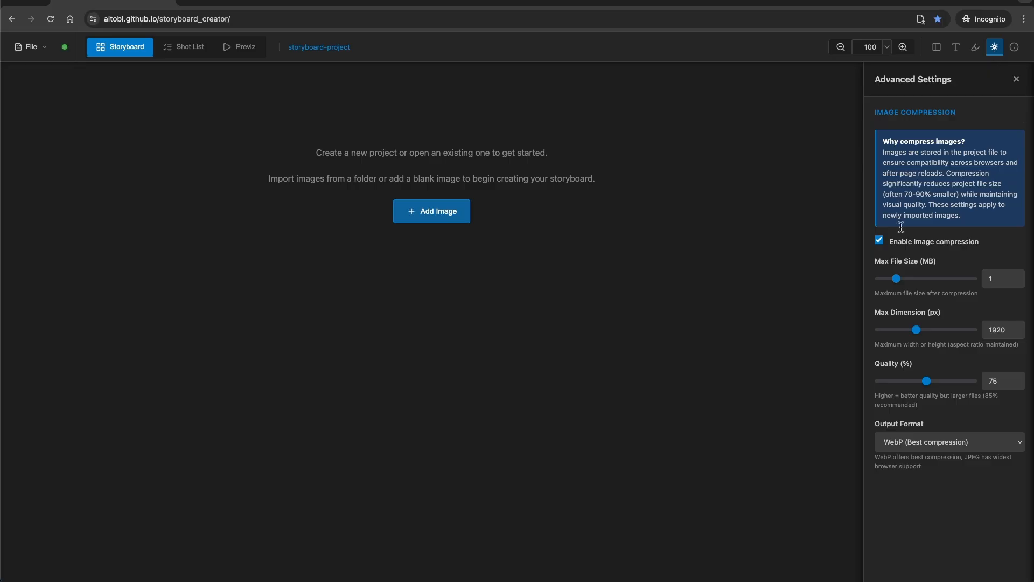
click(995, 48)
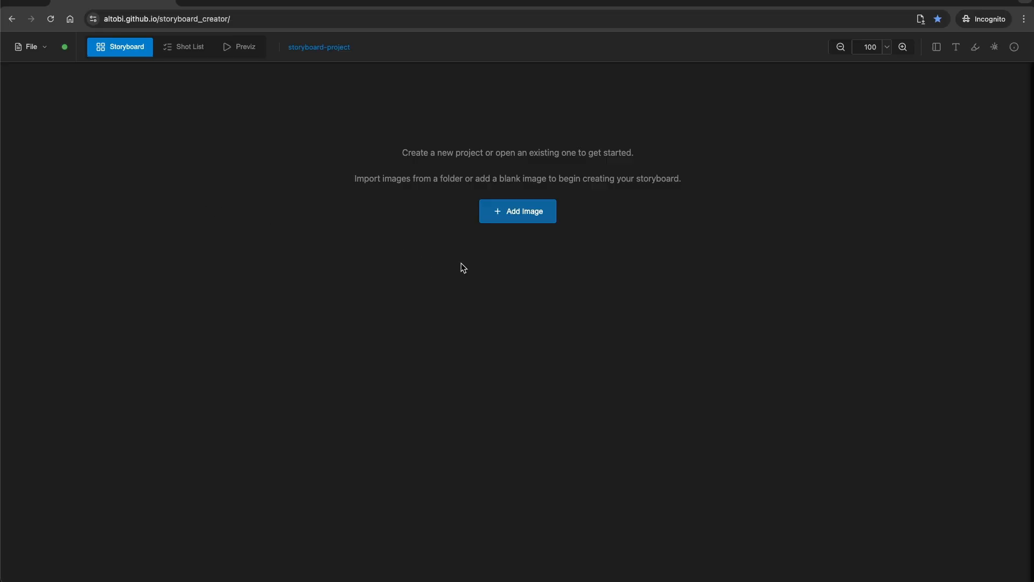
click(528, 222)
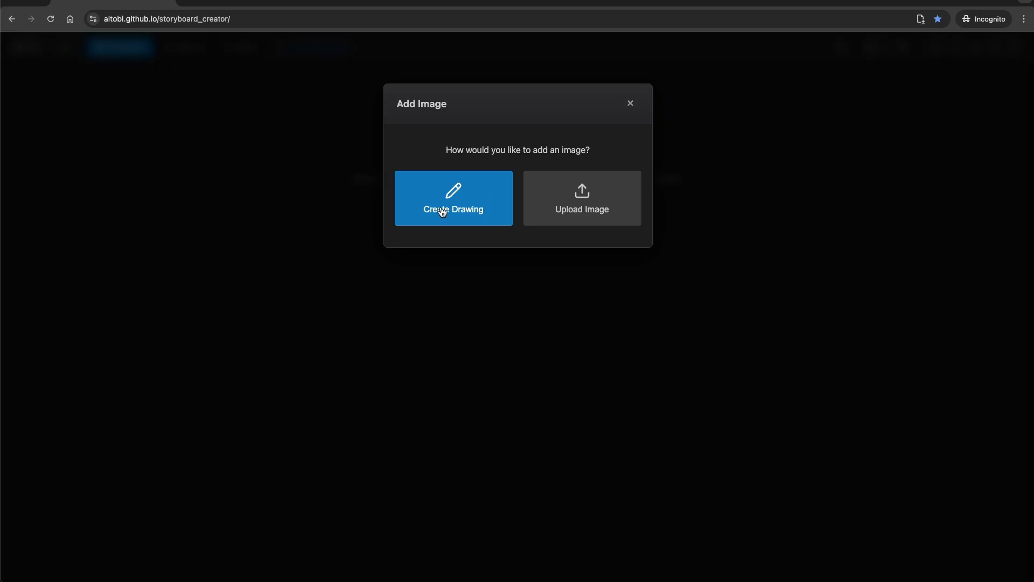
click(601, 197)
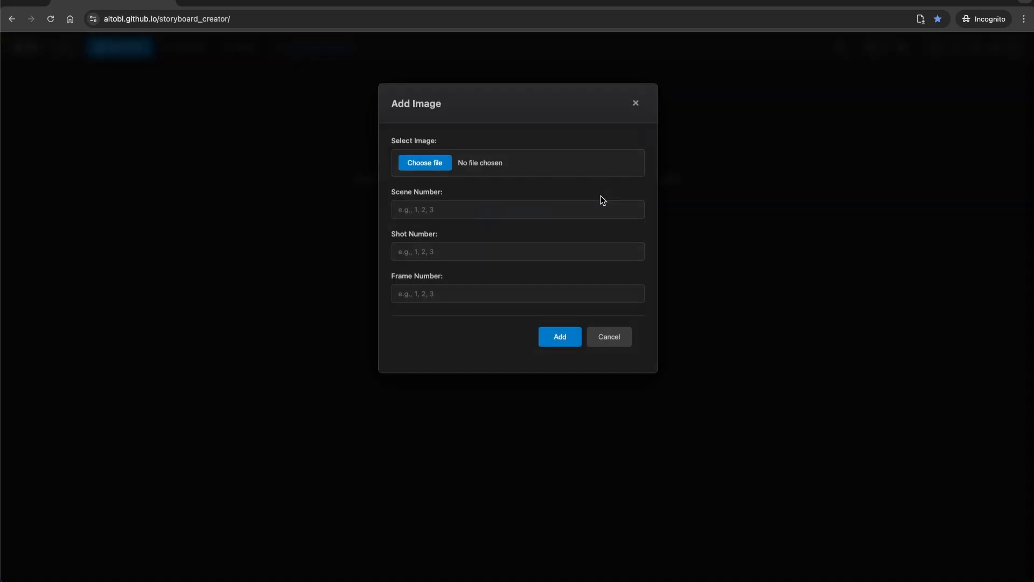
click(636, 103)
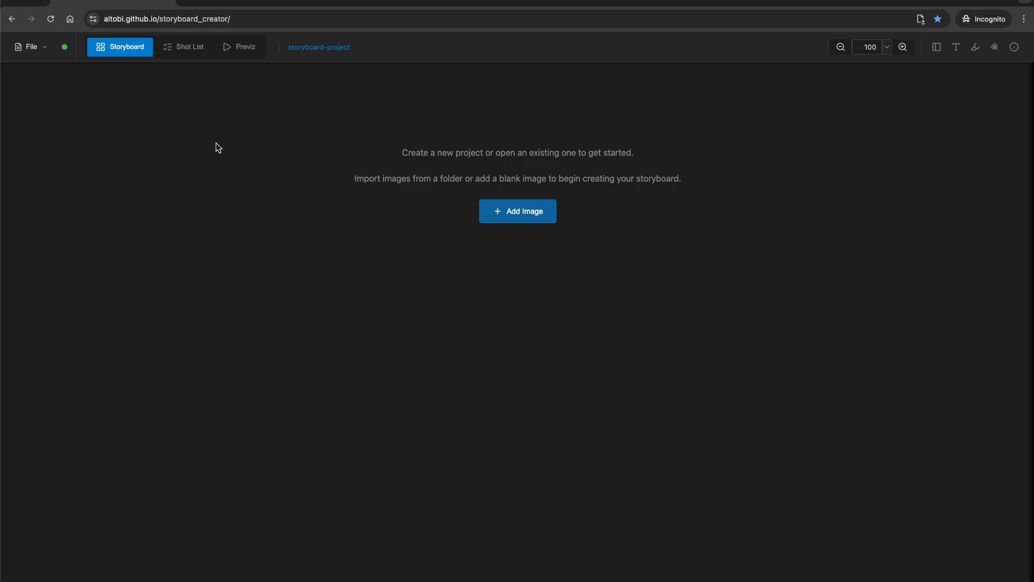
Open the image import dialog and examine the recognized file structures: nested folders, named files and numbered files
click(45, 50)
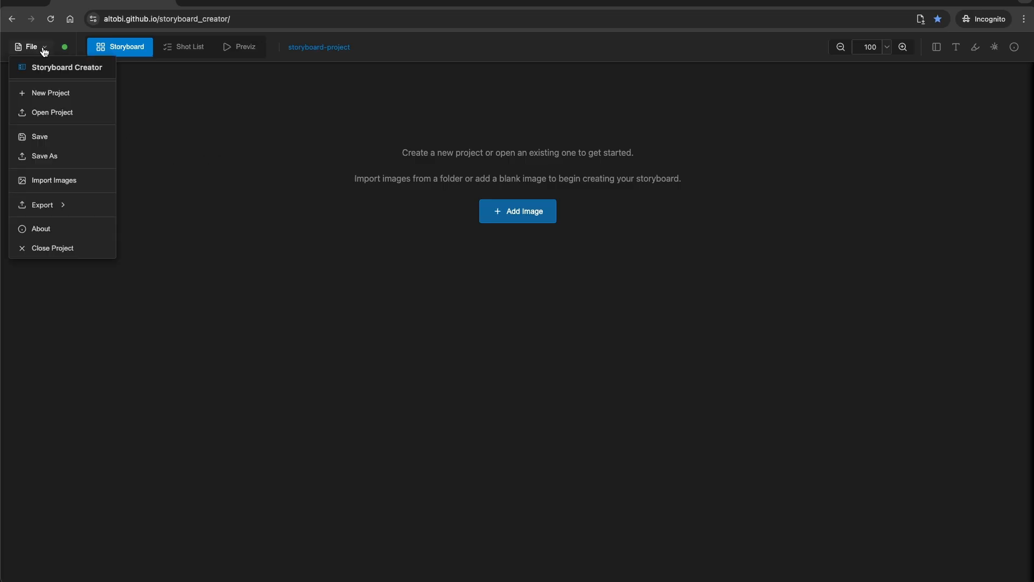
click(56, 182)
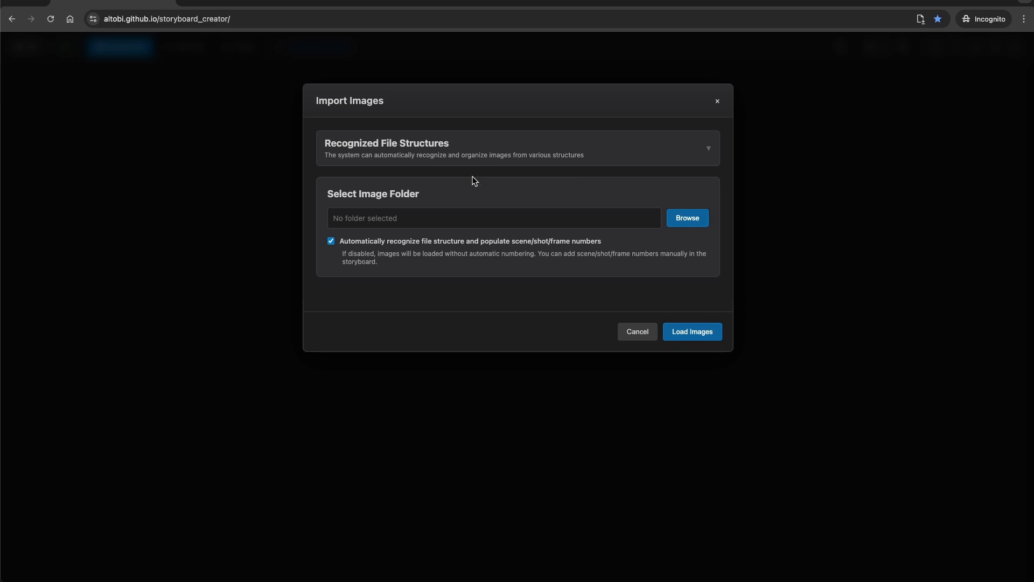
click(707, 151)
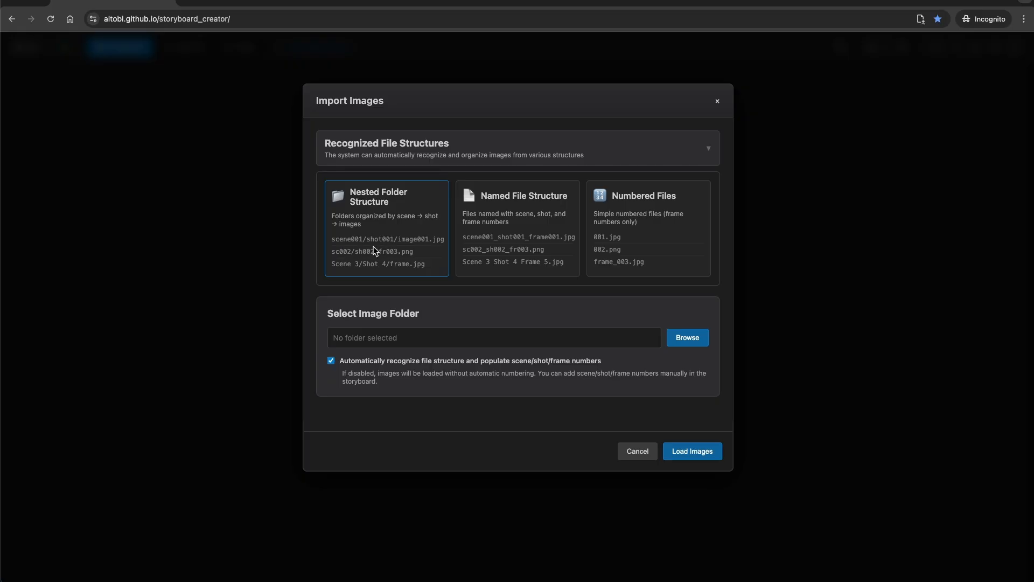
mouse_move(361, 240)
mouse_down()
mouse_move(335, 241)
mouse_move(370, 241)
mouse_up()
drag(444, 240, 398, 241)
click(421, 231)
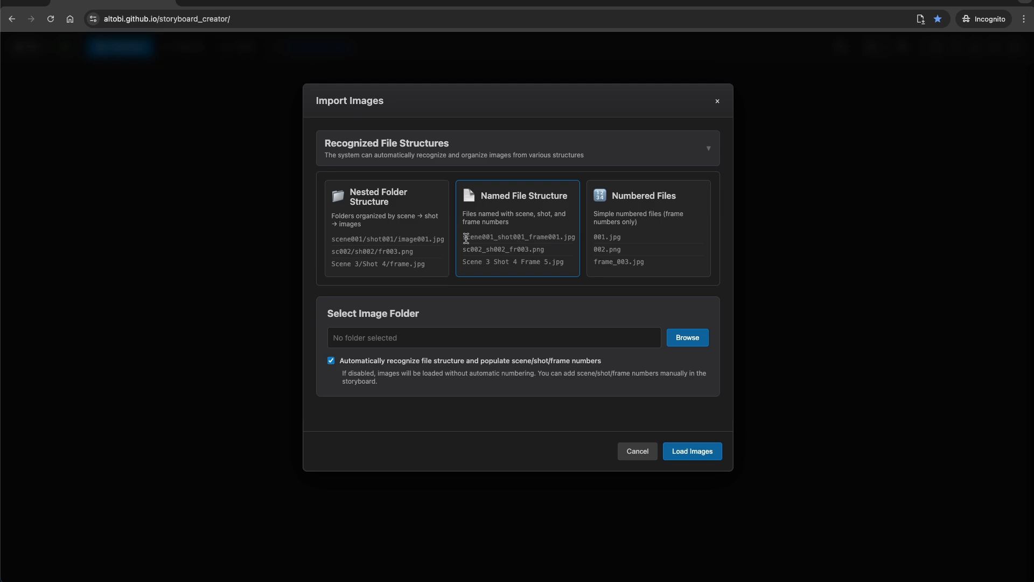
mouse_move(464, 237)
mouse_down()
mouse_move(528, 240)
mouse_move(463, 237)
mouse_up()
mouse_move(525, 238)
mouse_down()
mouse_move(495, 237)
mouse_move(540, 238)
mouse_up()
click(542, 238)
drag(335, 240, 426, 240)
click(426, 240)
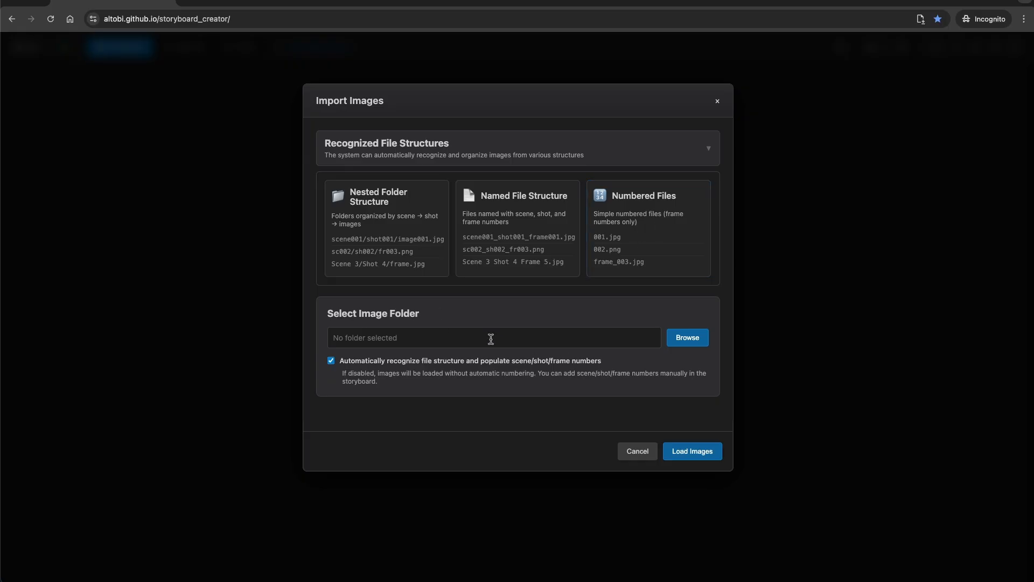
click(560, 155)
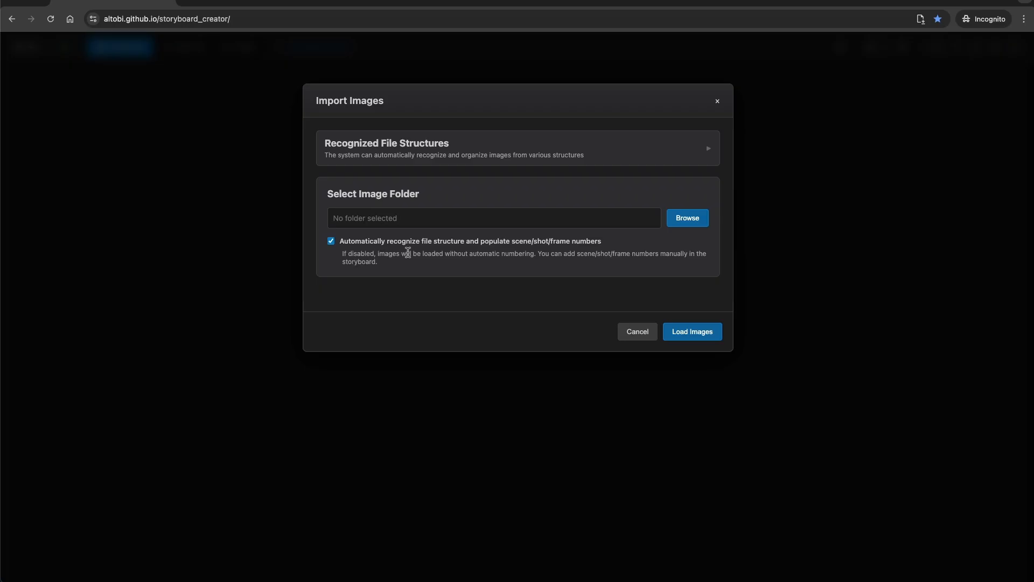
Select the Storyboards_001 folder inside storyboard_test and load its images with automatic structure recognition enabled
click(688, 218)
click(544, 101)
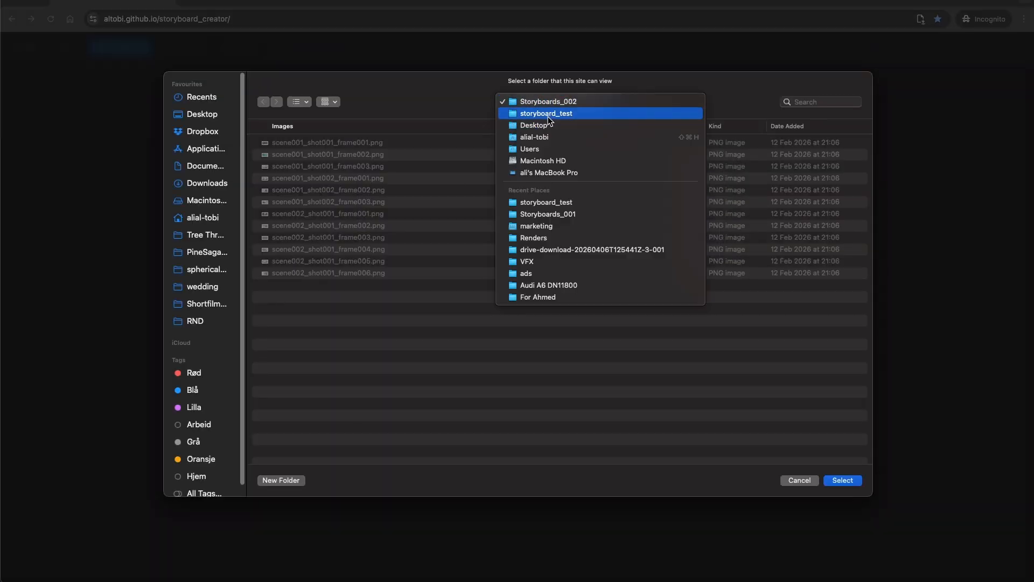
click(545, 112)
click(305, 144)
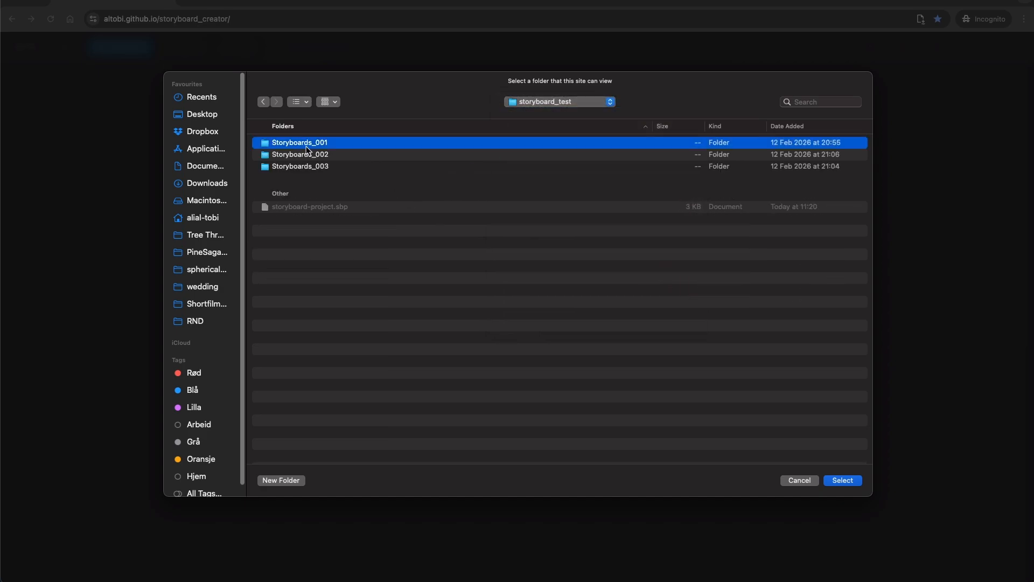
double_click(271, 142)
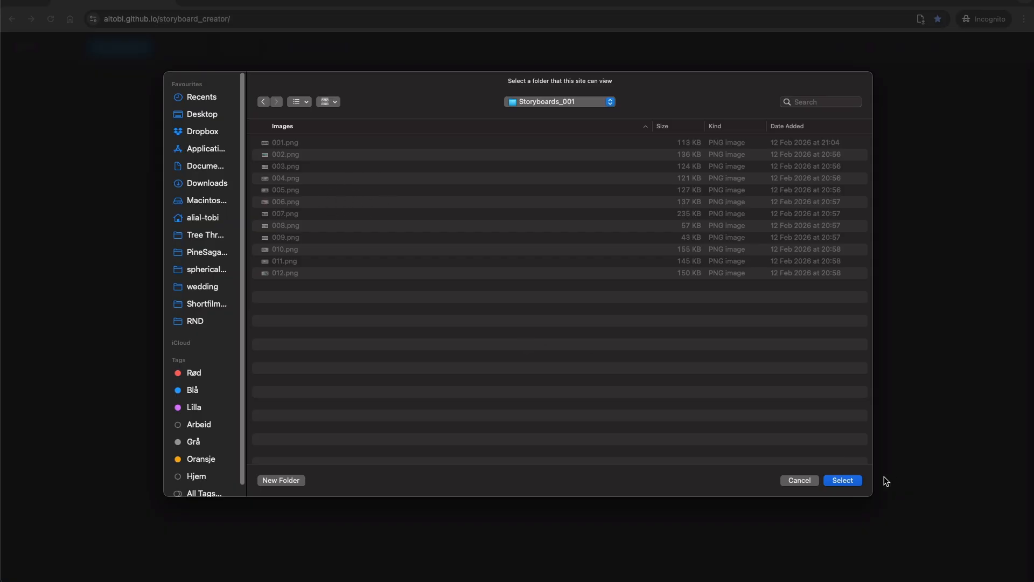
click(855, 480)
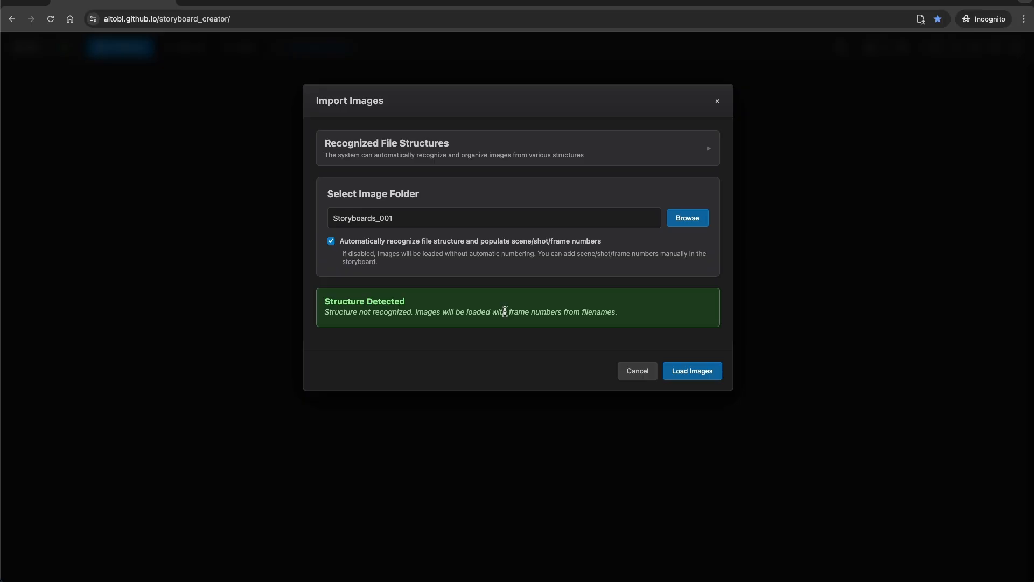
click(693, 371)
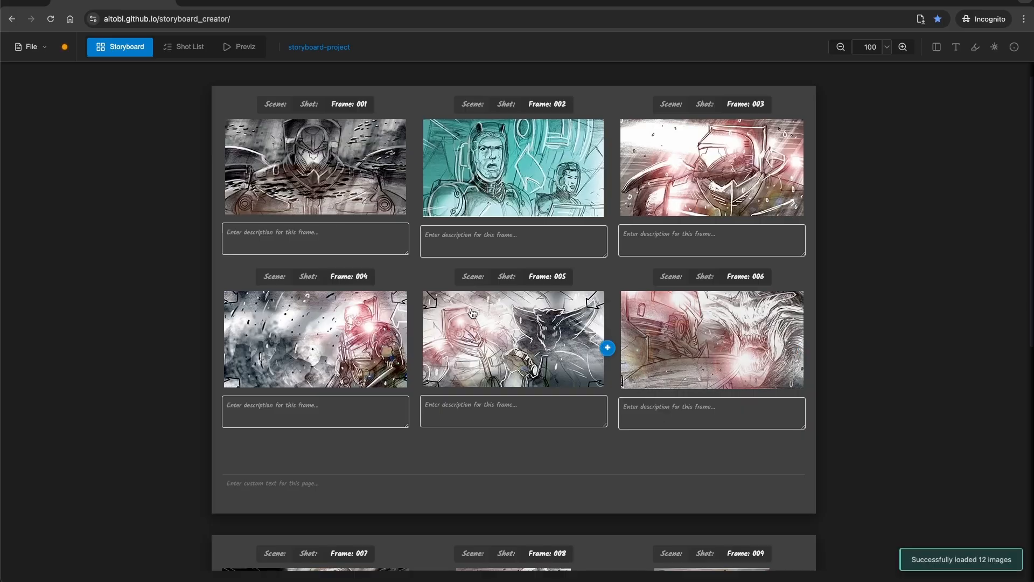
Check the scene, shot and frame labels of the imported images across the storyboard pages
drag(281, 104, 365, 105)
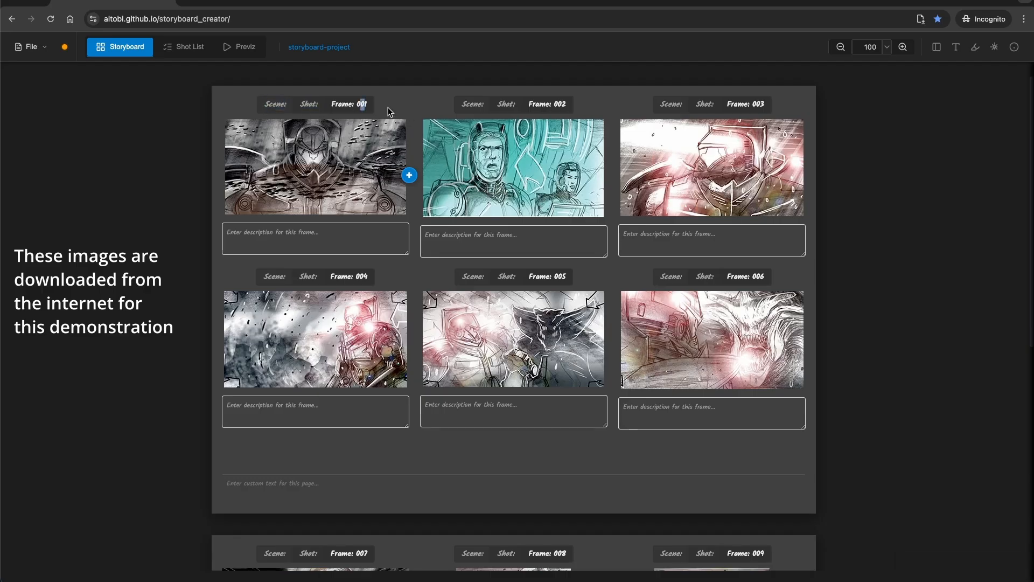
drag(559, 104, 563, 104)
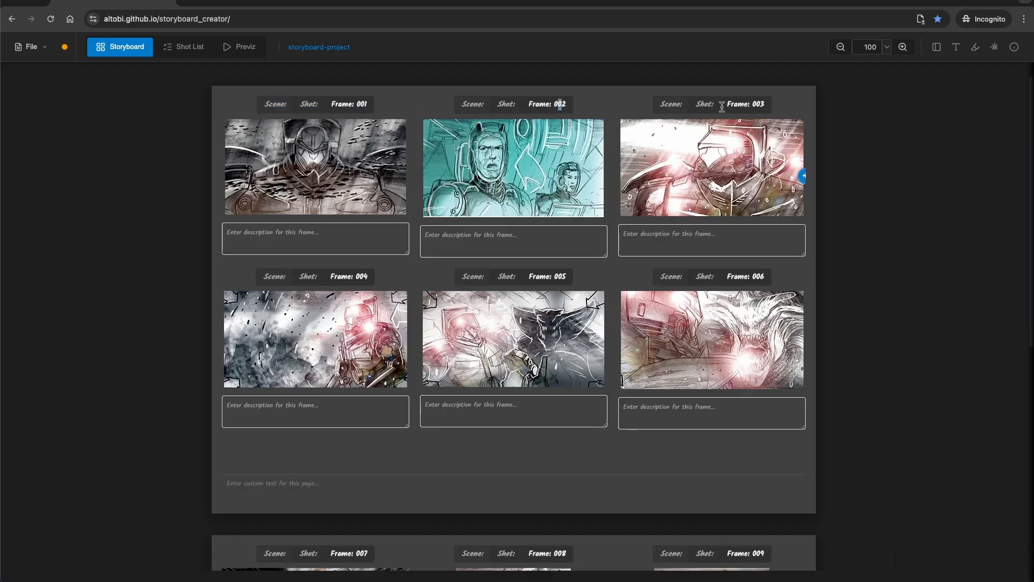
click(764, 105)
scroll(204, 211, down, 4)
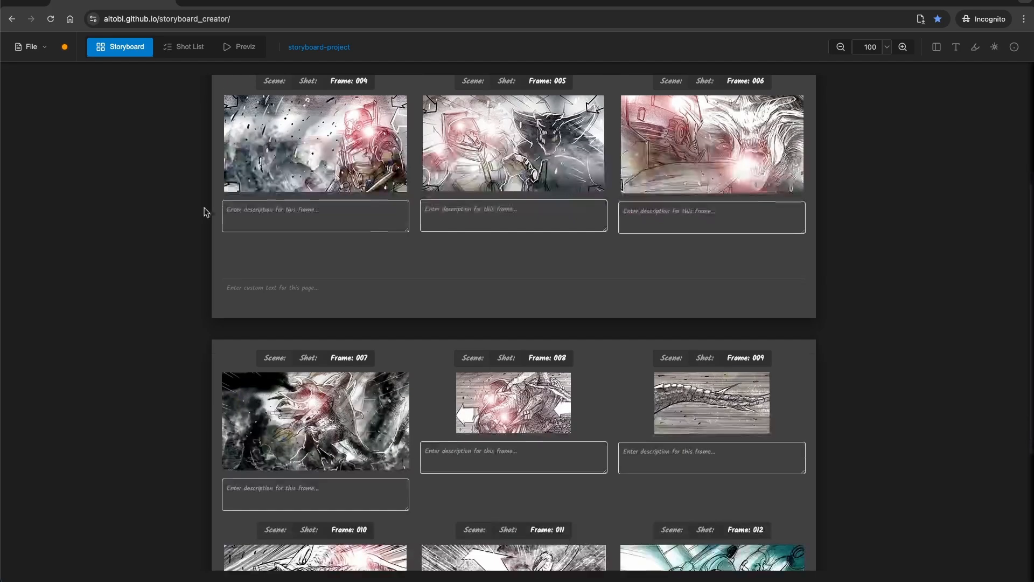
scroll(205, 212, up, 4)
Set both the scene number and the shot number of the first frame to 001 and save its image settings
click(320, 172)
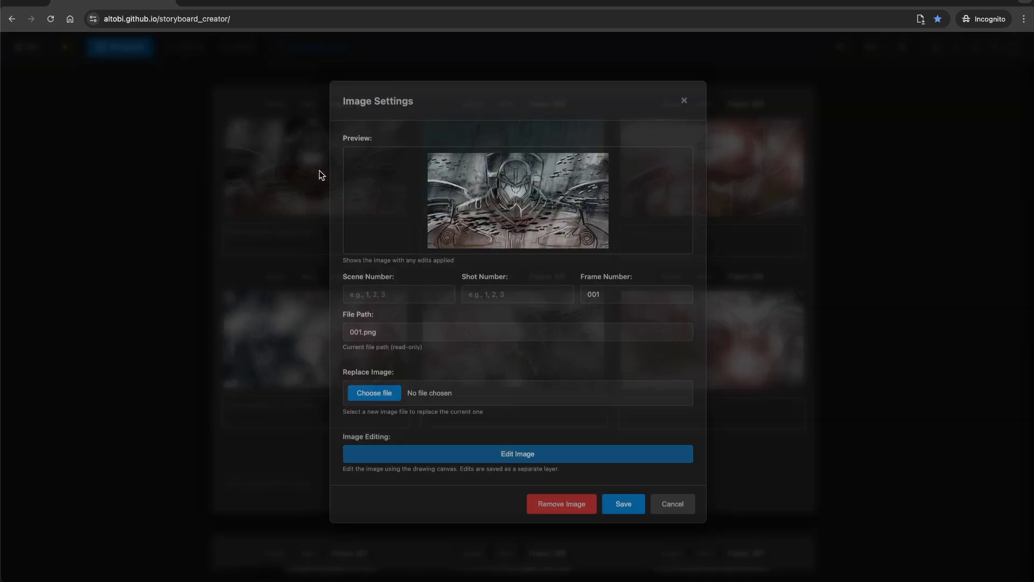
click(388, 296)
click(518, 296)
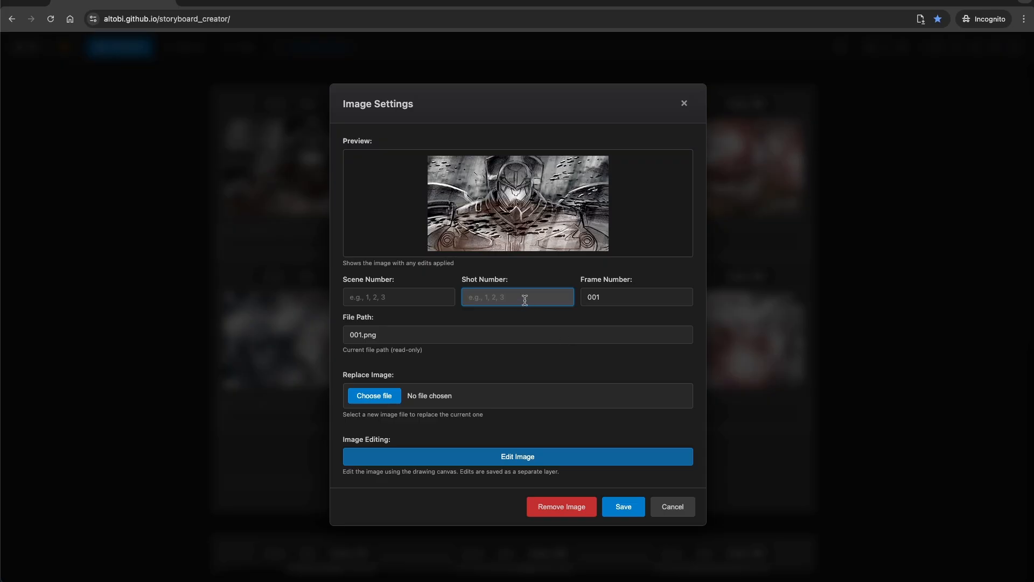
click(382, 296)
text(001)
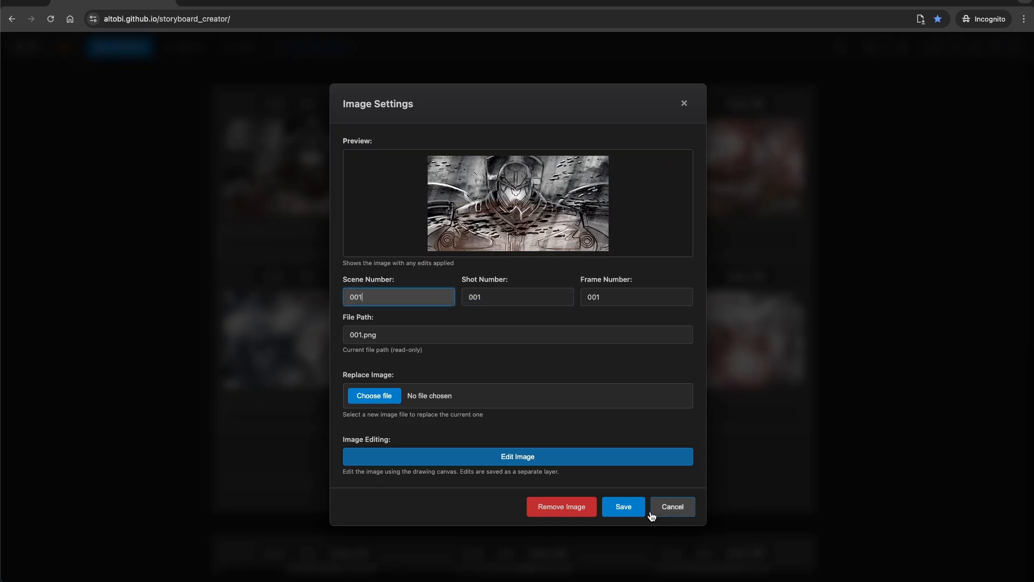
click(633, 509)
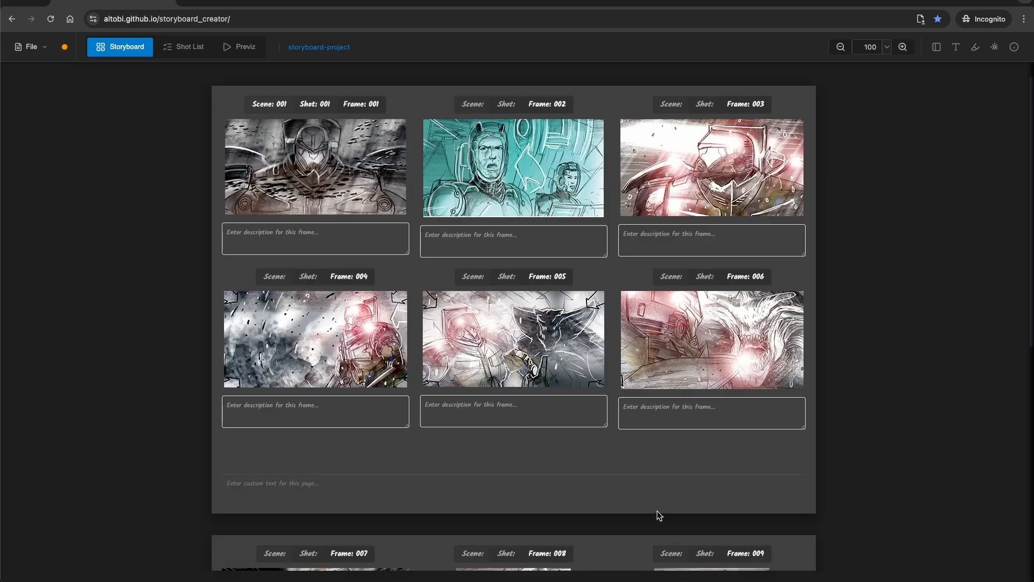
Open the first frame's image in the drawing editor and leave the editor without keeping any edits
click(330, 168)
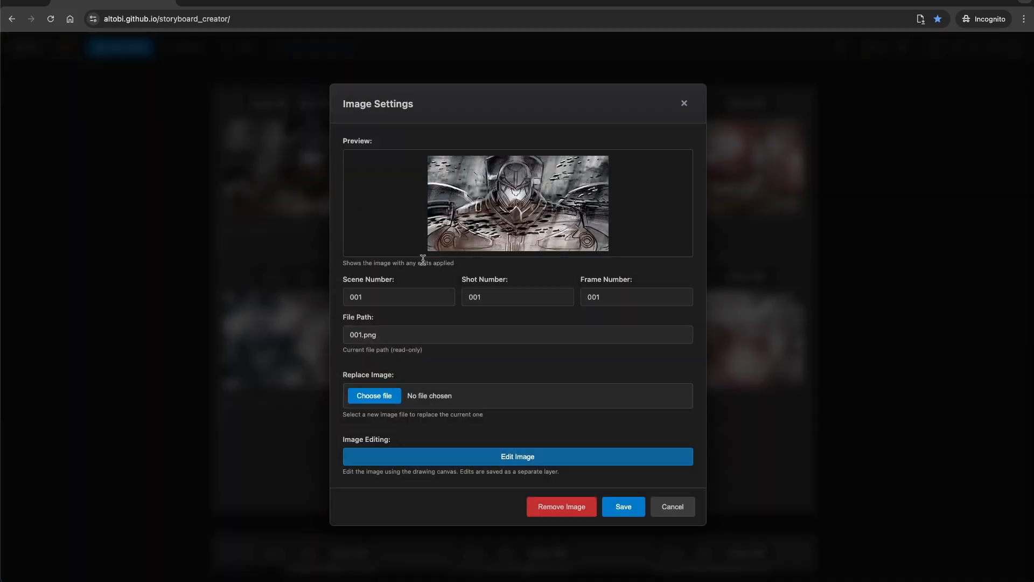
click(485, 462)
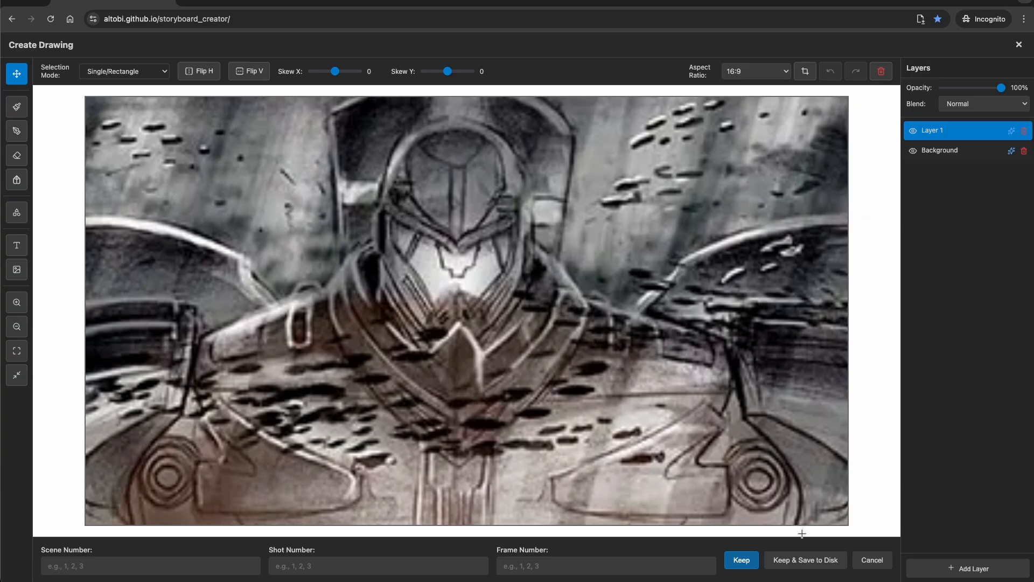
click(877, 565)
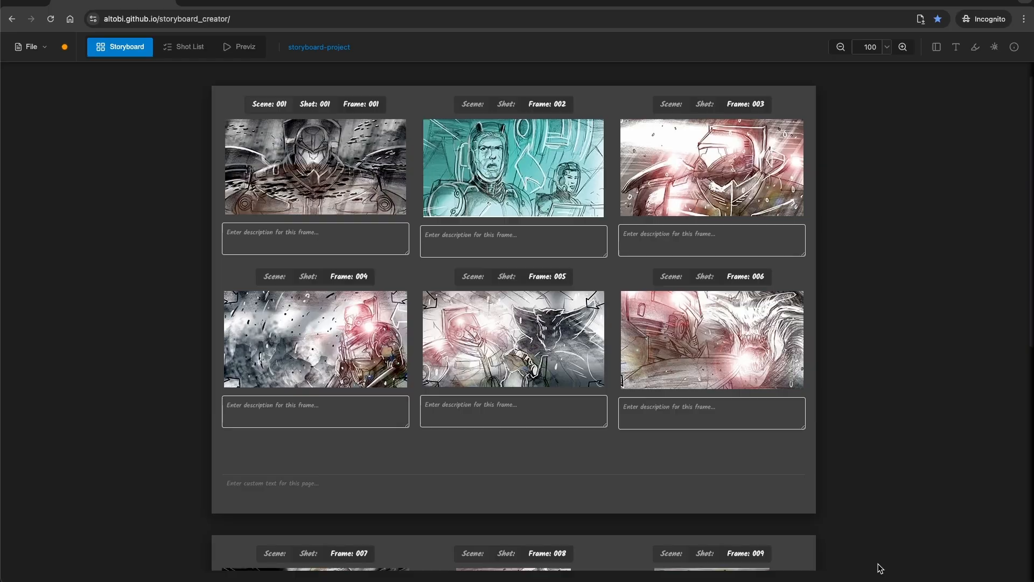
Enter the placeholder lines "kljsahfklsafhlksfjls", "lkasflksa" and "lakjsfø" as the first frame's description
click(277, 249)
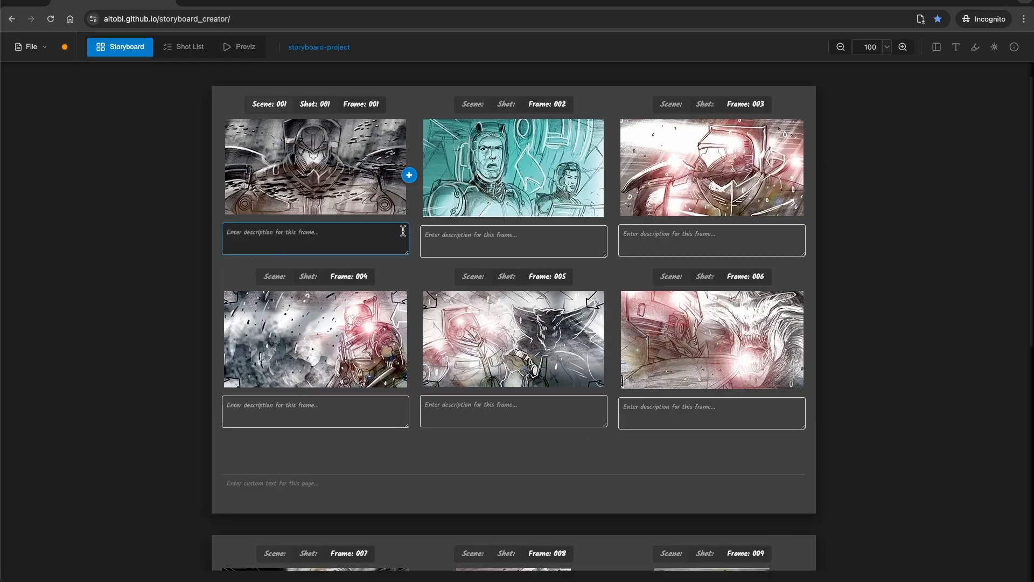
text(kljsahfklsafhlksfjls lkasflksa)
key(Return)
click(136, 260)
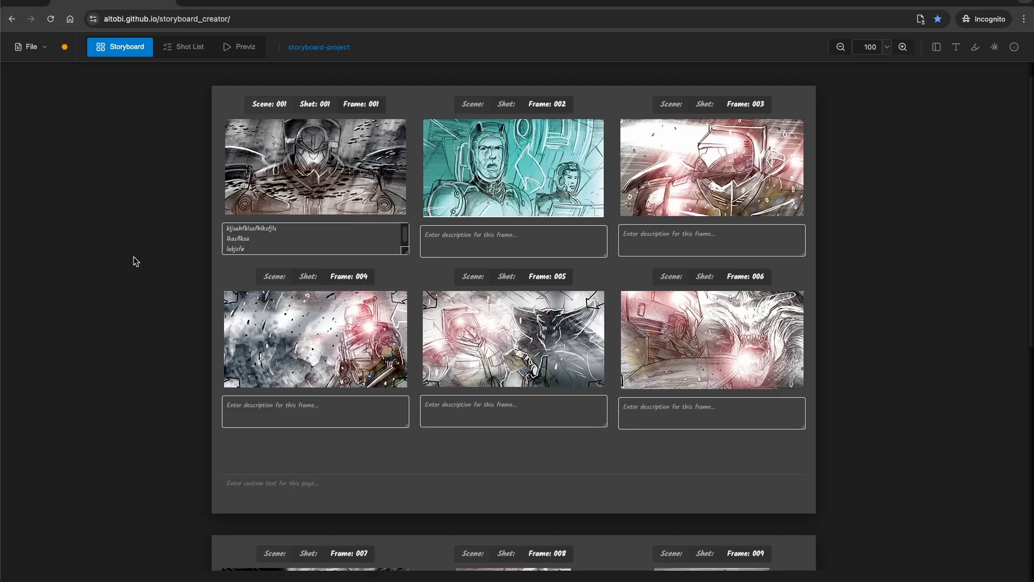
Look over the remaining storyboard frames and save the project
scroll(234, 243, down, 1)
scroll(424, 272, down, 3)
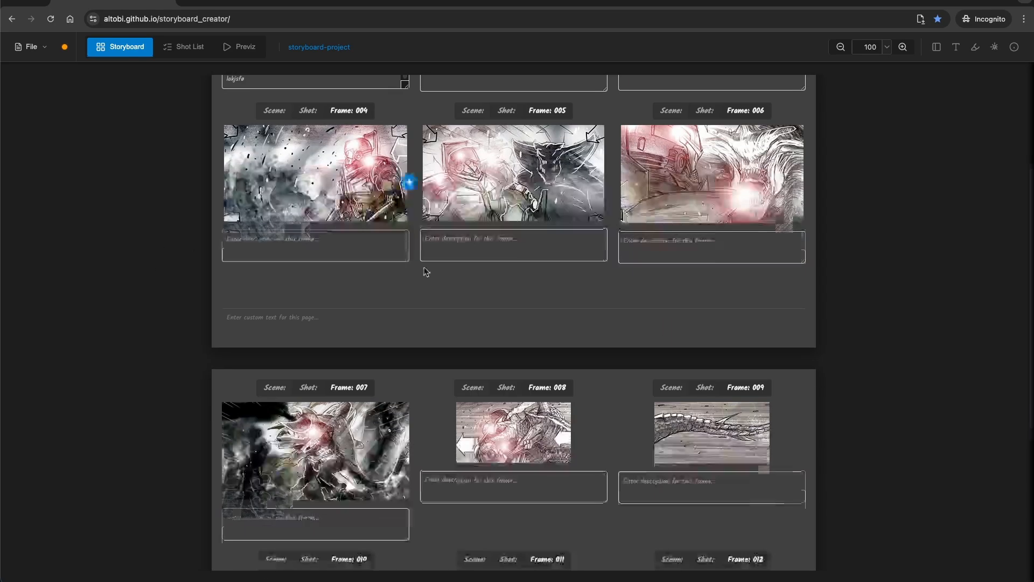
scroll(423, 272, down, 4)
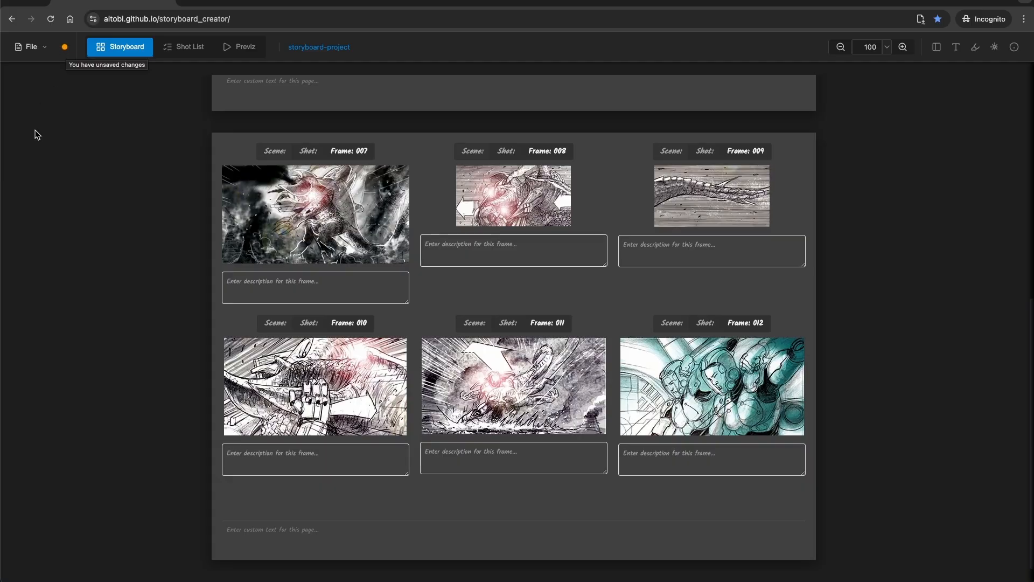
click(38, 47)
click(56, 141)
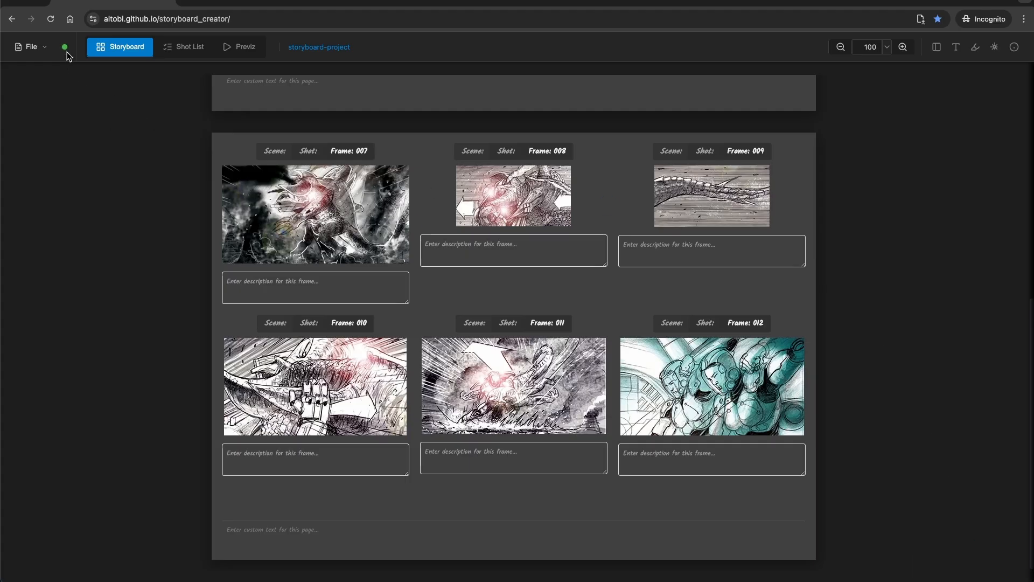
Create a new project, saving the existing one first, and store it as storyboard-project.sbp in storyboard_test, replacing the existing file
scroll(534, 161, up, 7)
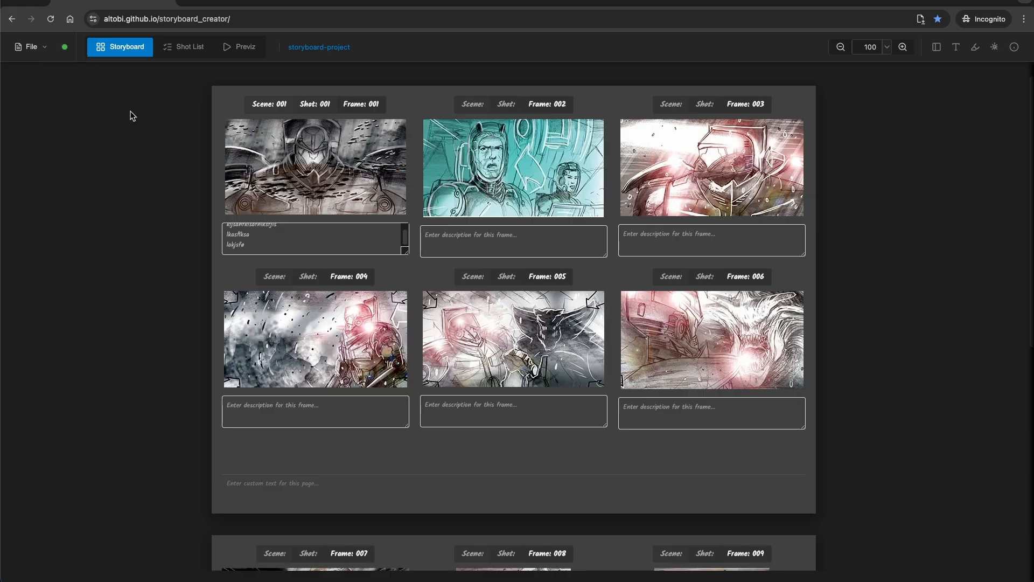
click(35, 48)
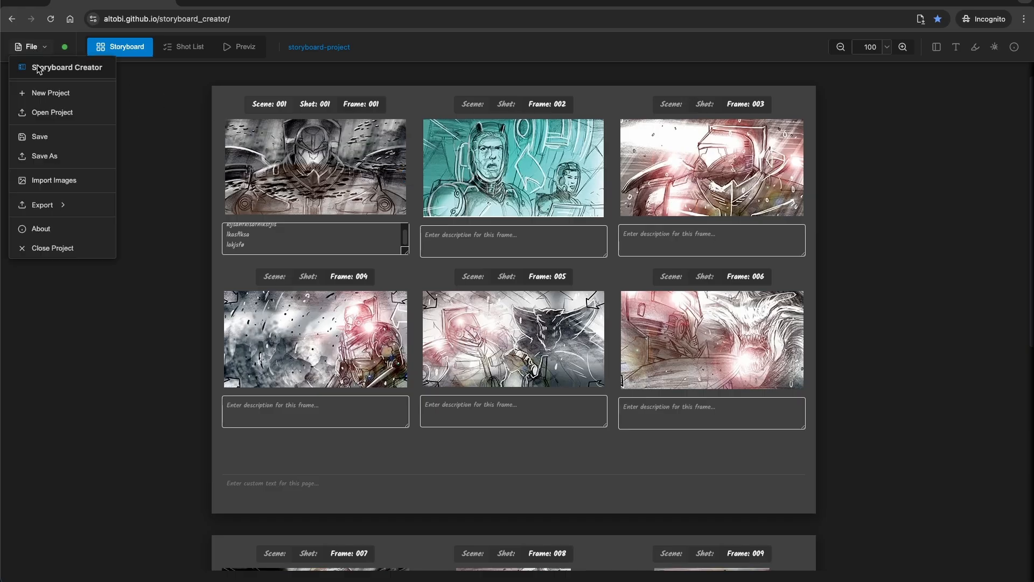
click(43, 95)
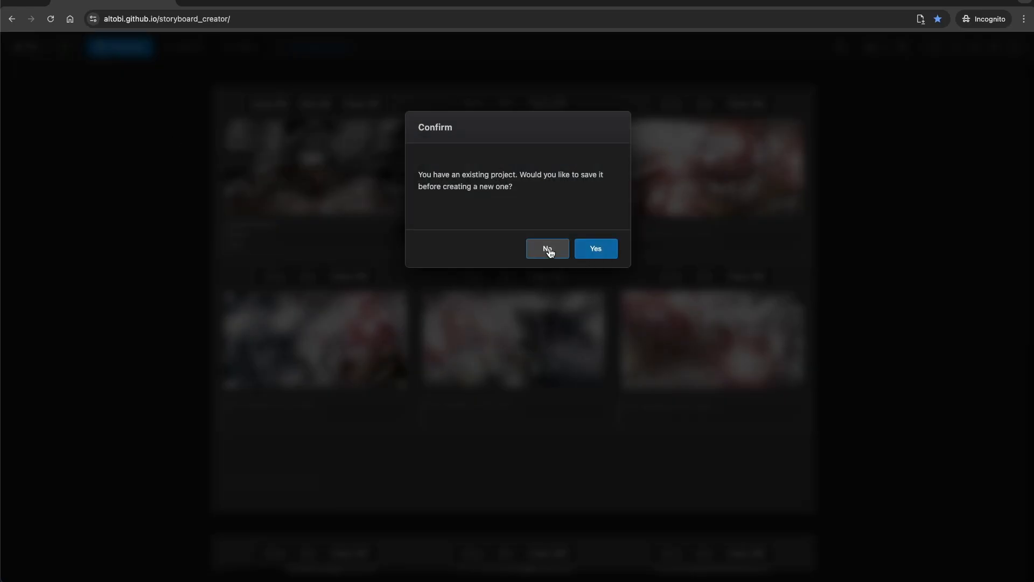
click(615, 251)
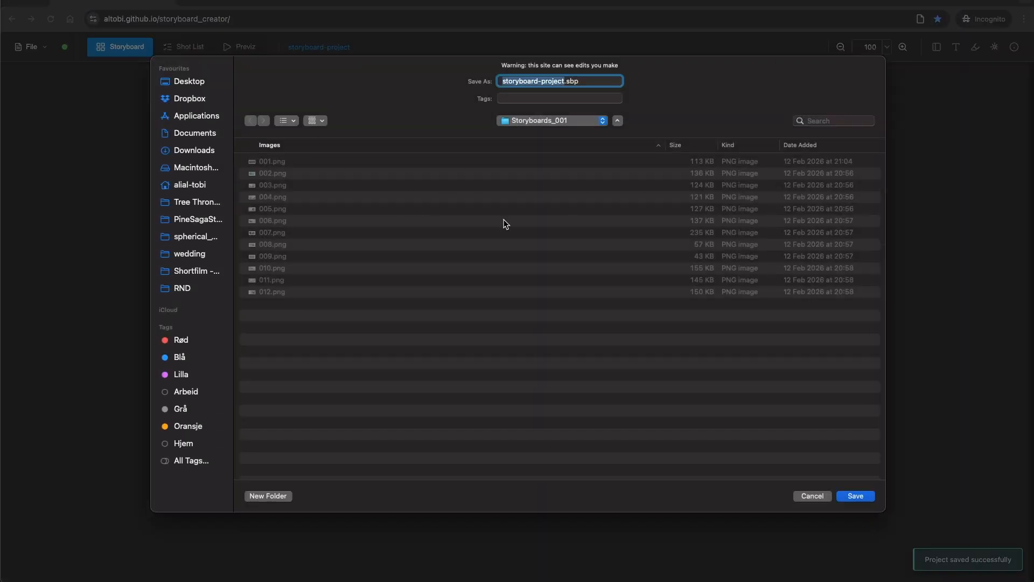
click(547, 123)
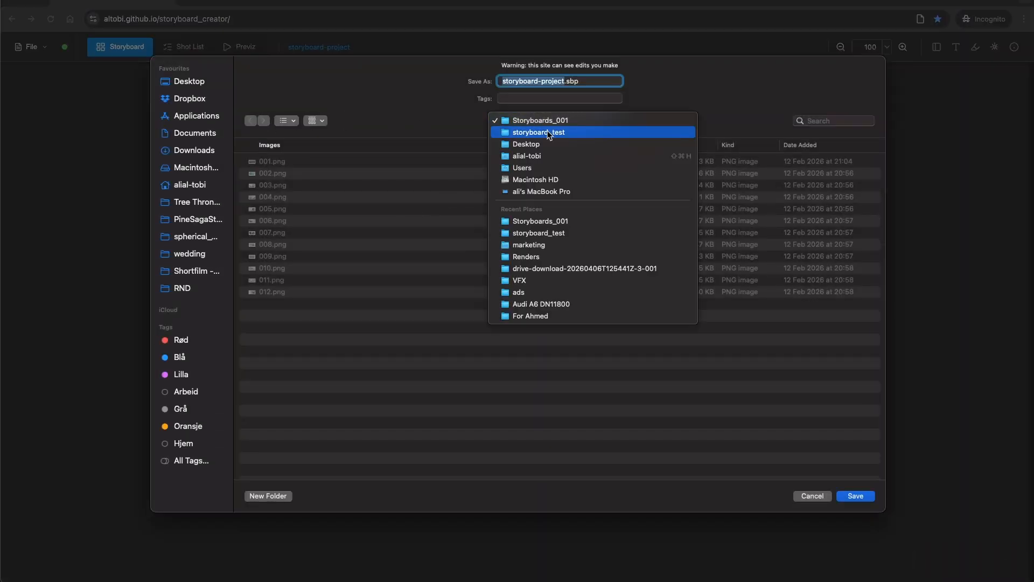
click(548, 132)
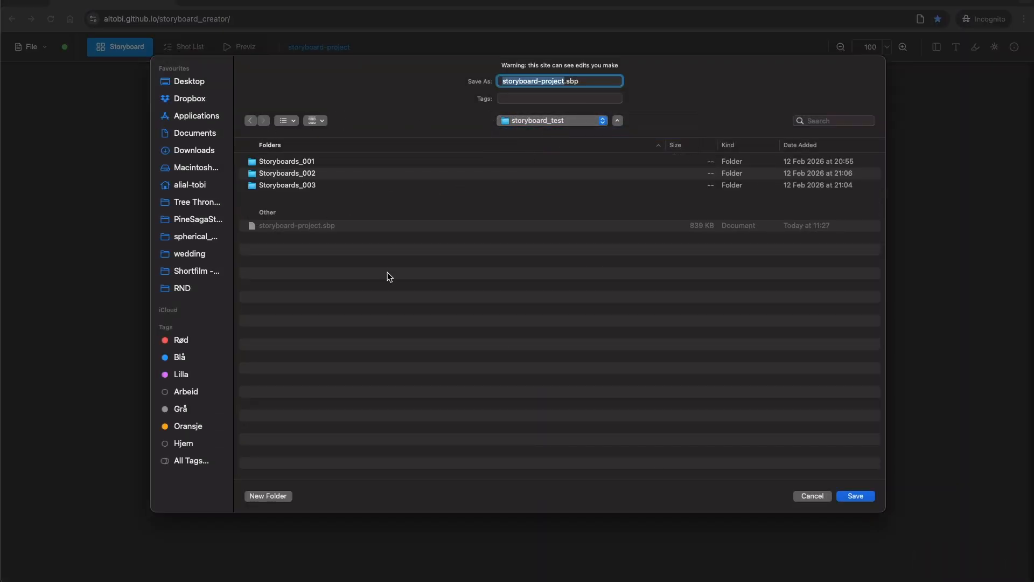
click(856, 496)
click(531, 347)
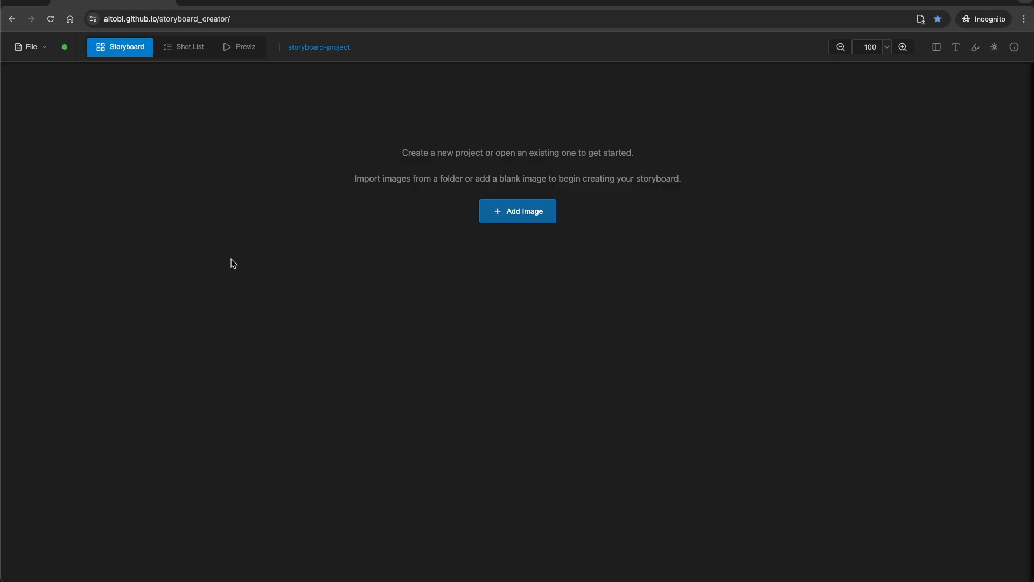
Choose the Storyboards_002 folder inside storyboard_test as the image import source, with automatic structure recognition enabled
click(51, 56)
click(51, 187)
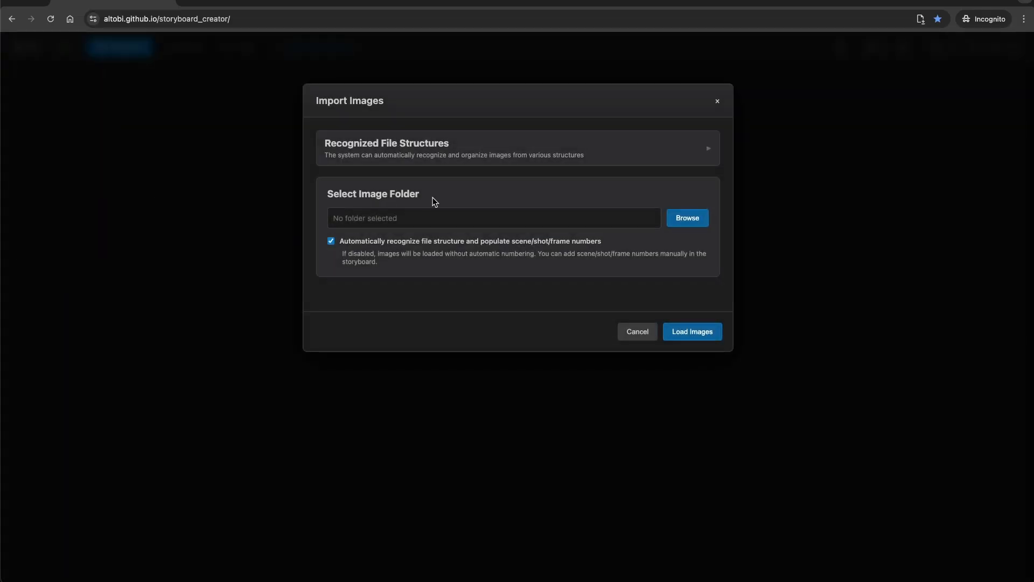
click(695, 214)
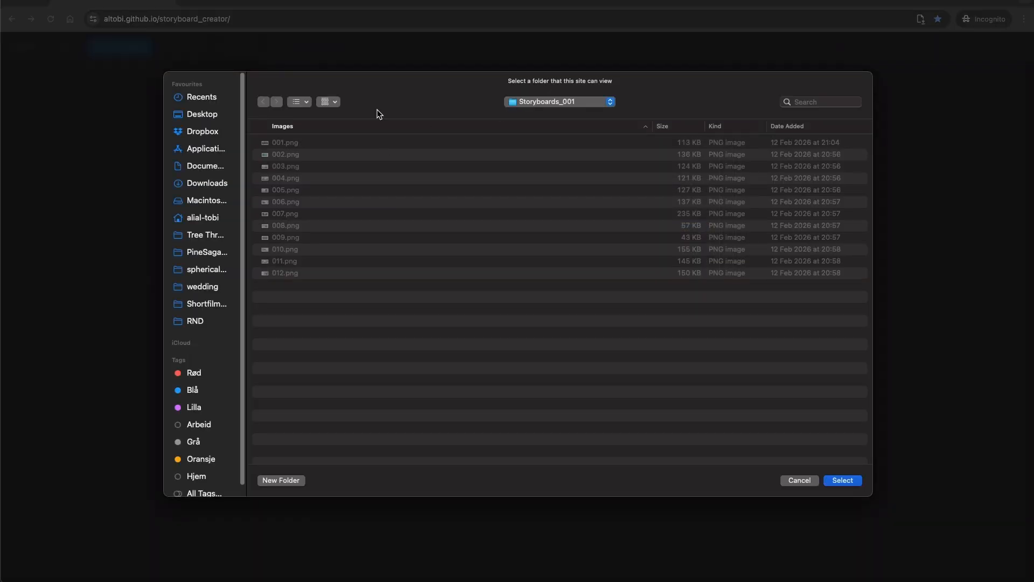
click(560, 102)
click(547, 113)
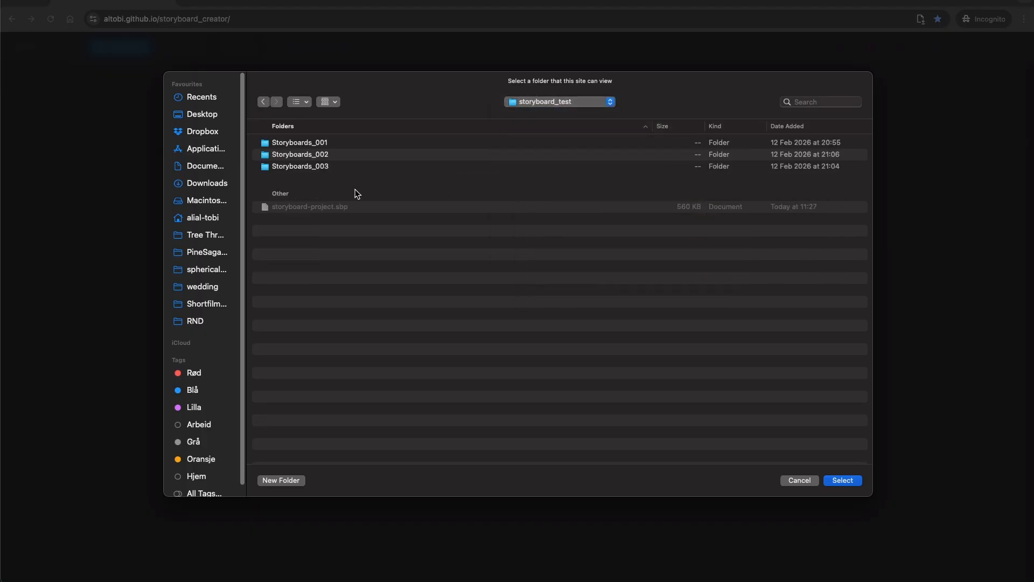
click(308, 154)
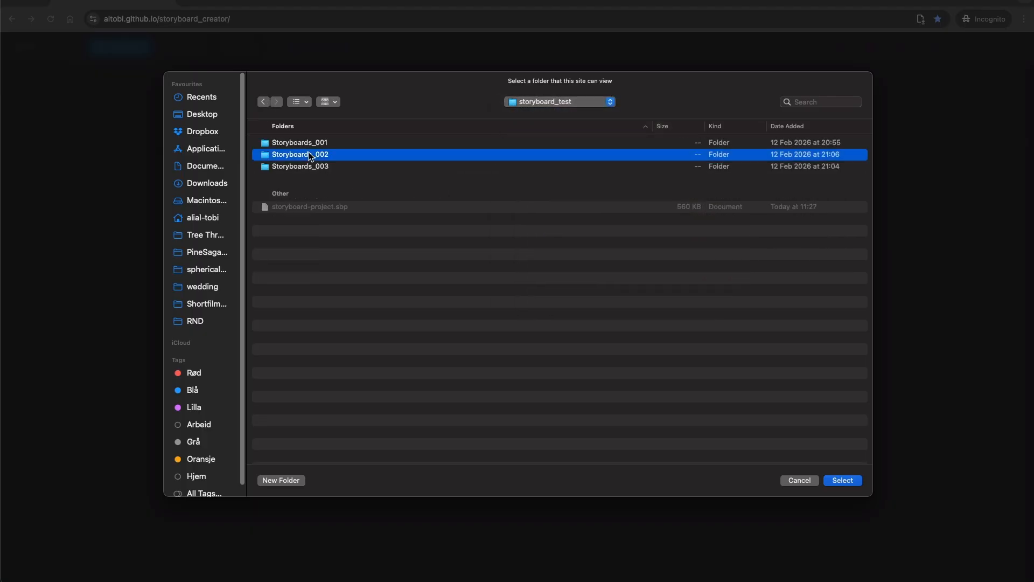
double_click(294, 155)
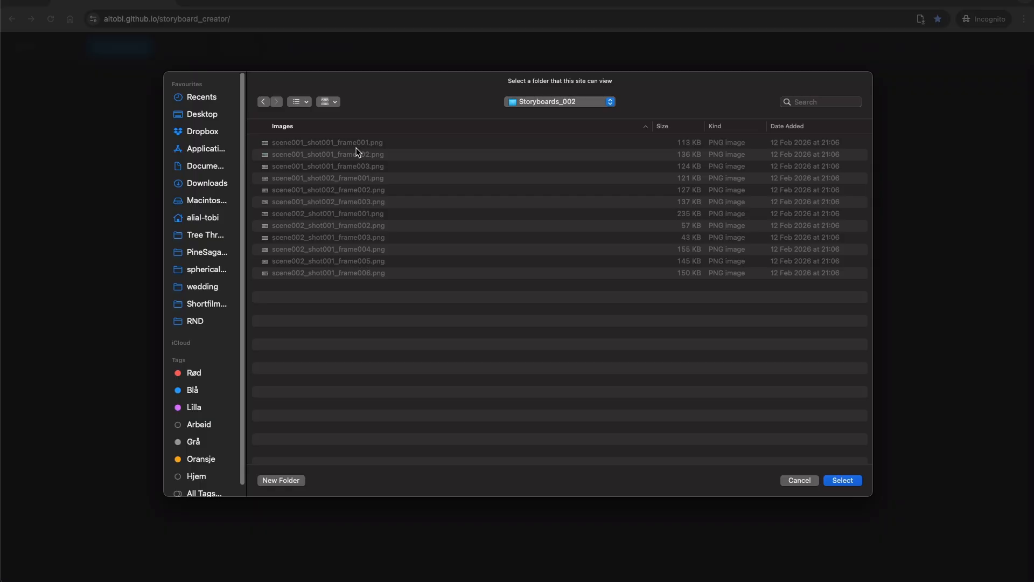
click(843, 480)
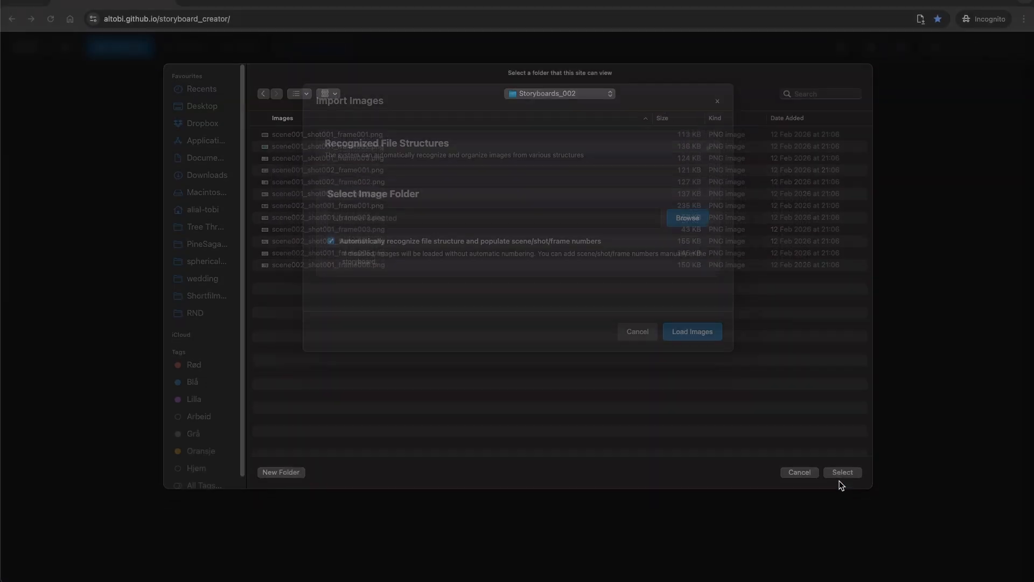
Review the detected scenes and shots, and load the Storyboards_002 images into the storyboard
drag(428, 352, 332, 336)
click(360, 325)
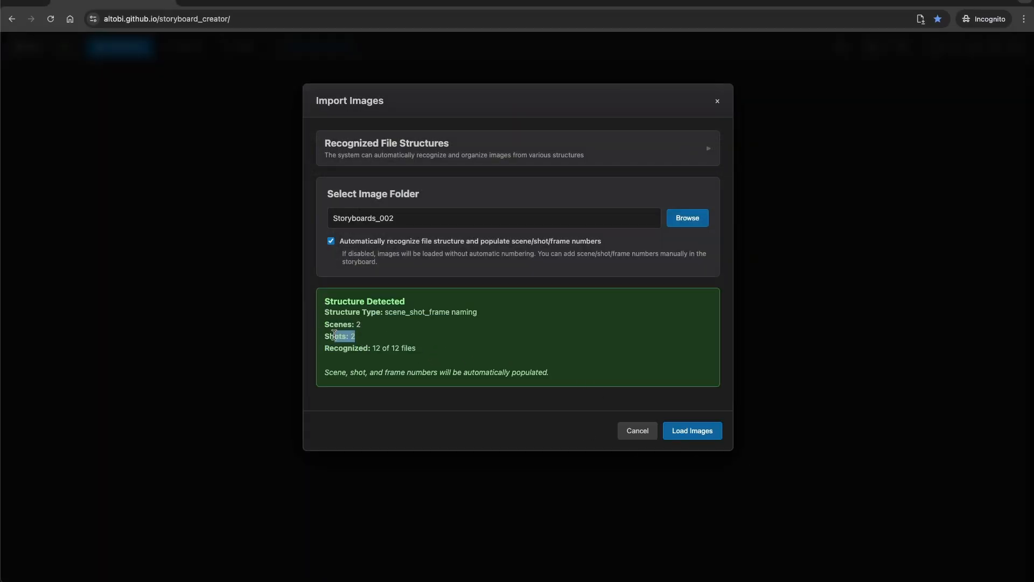
click(339, 338)
click(700, 434)
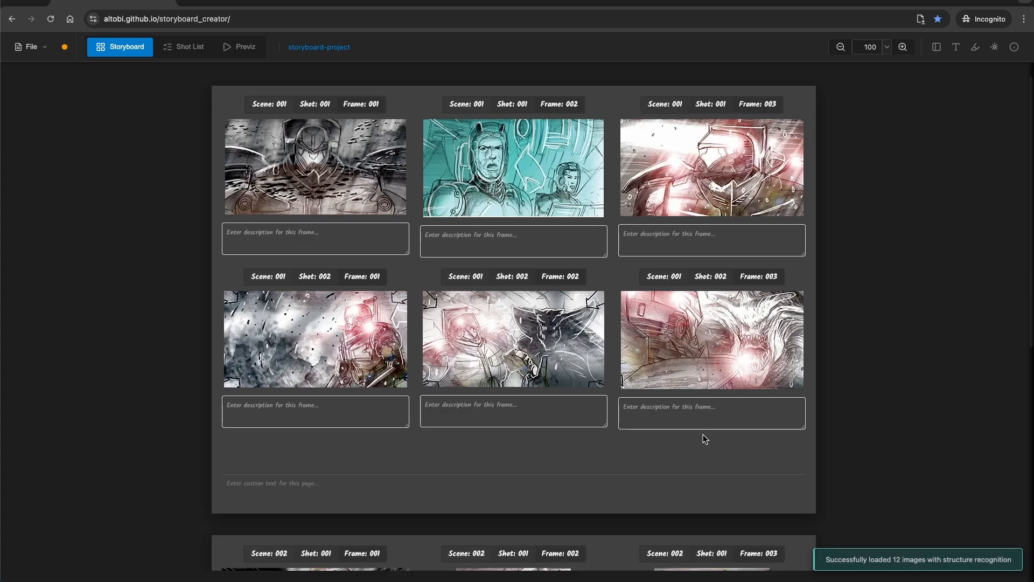
Check the automatically assigned scene, shot and frame numbers of the imported images on both storyboard pages
double_click(281, 104)
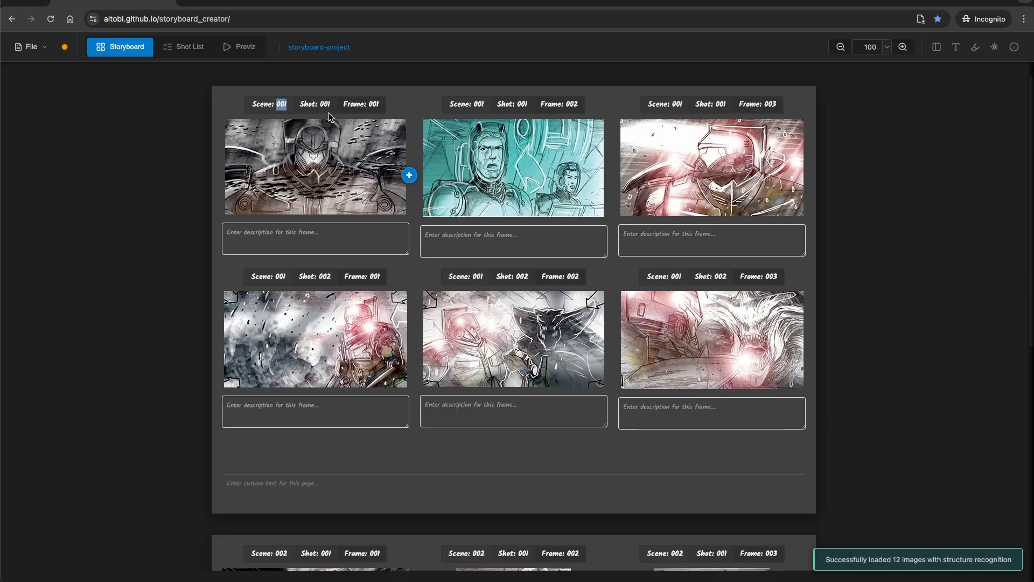
double_click(325, 104)
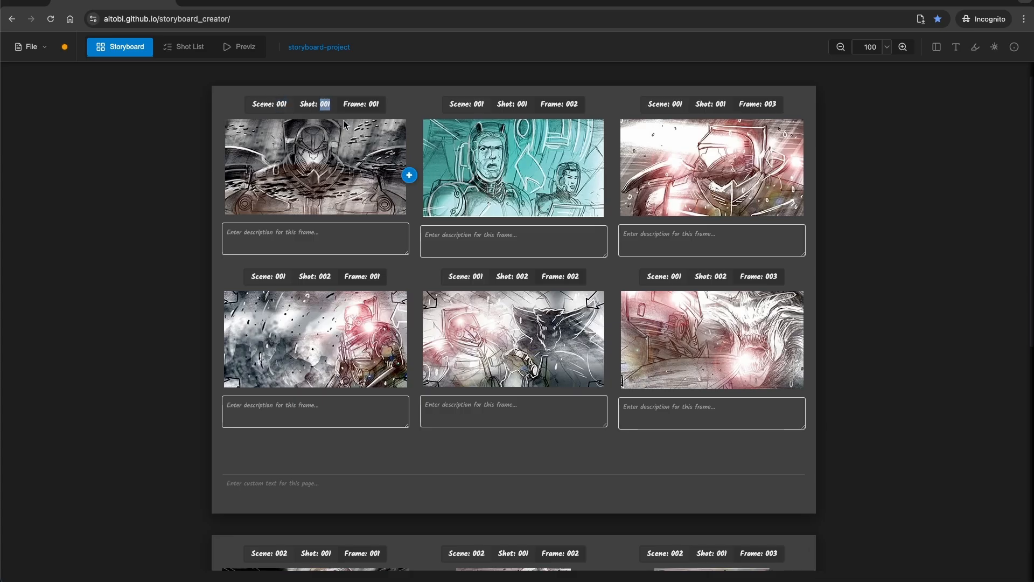
double_click(325, 276)
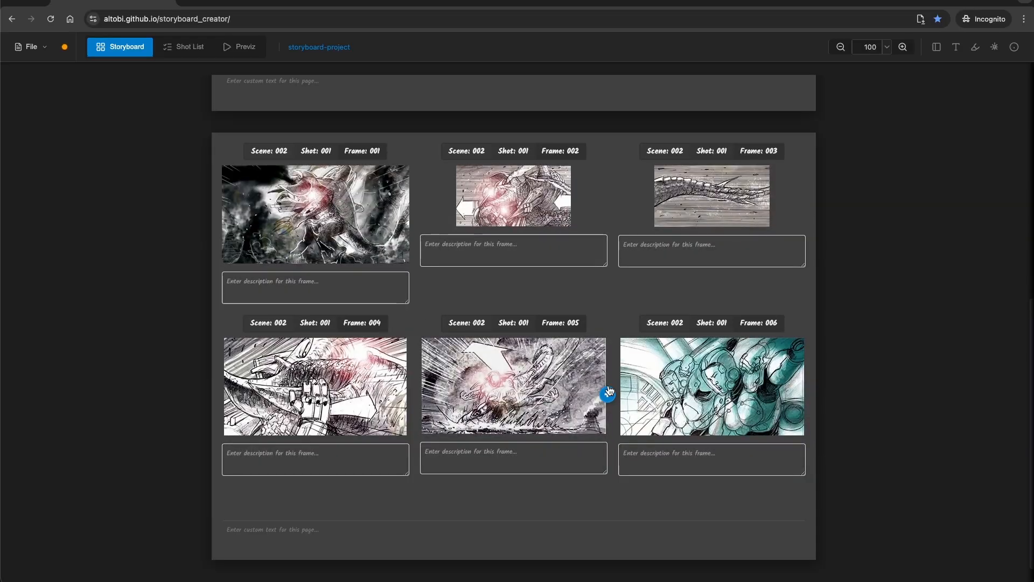
scroll(476, 285, up, 7)
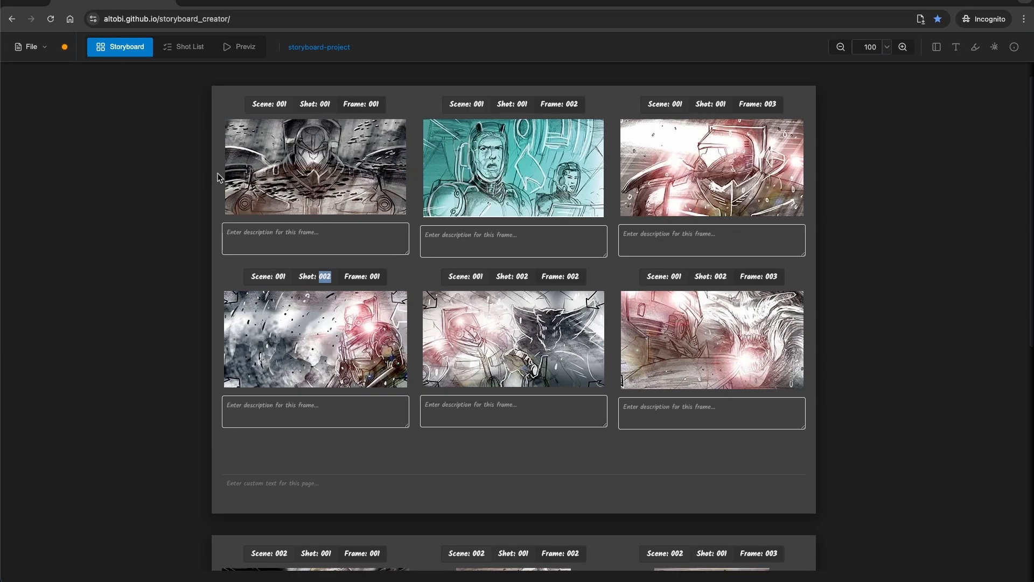
Reload the page, discarding the unsaved storyboard images
mouse_move(44, 53)
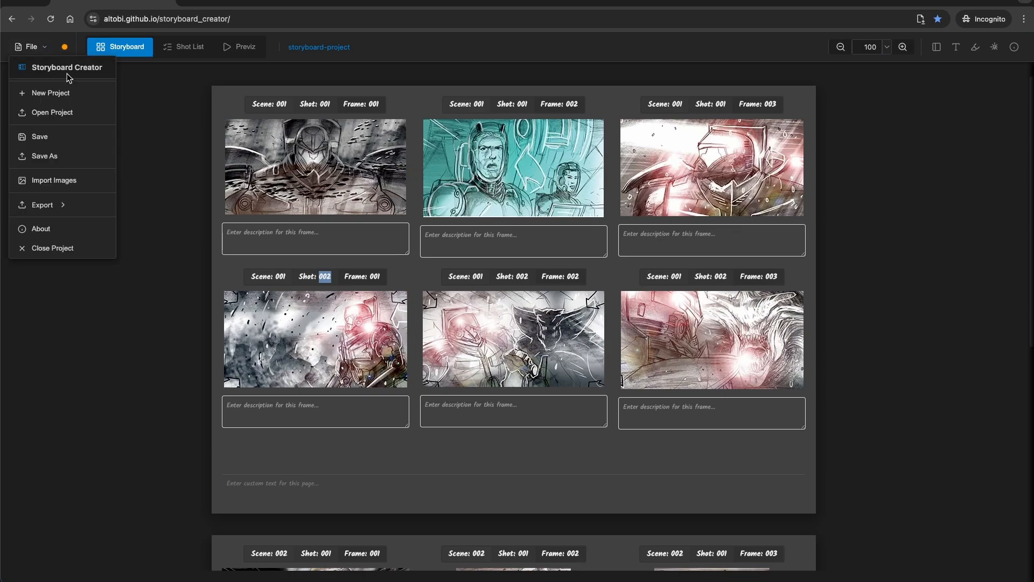
click(51, 18)
click(549, 218)
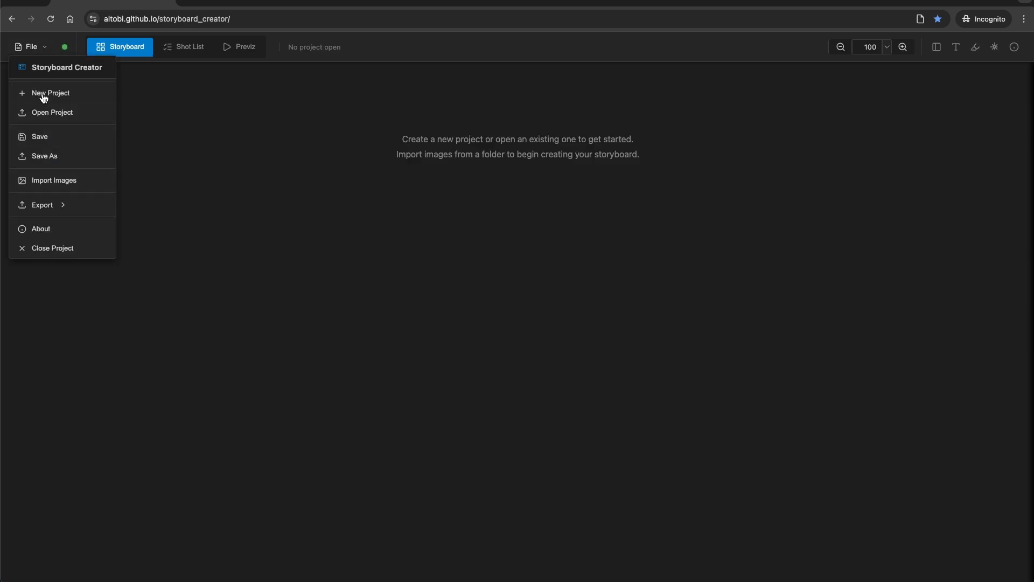
Open the existing project file storyboard-project.sbp from the storyboard_test folder
click(50, 114)
click(535, 102)
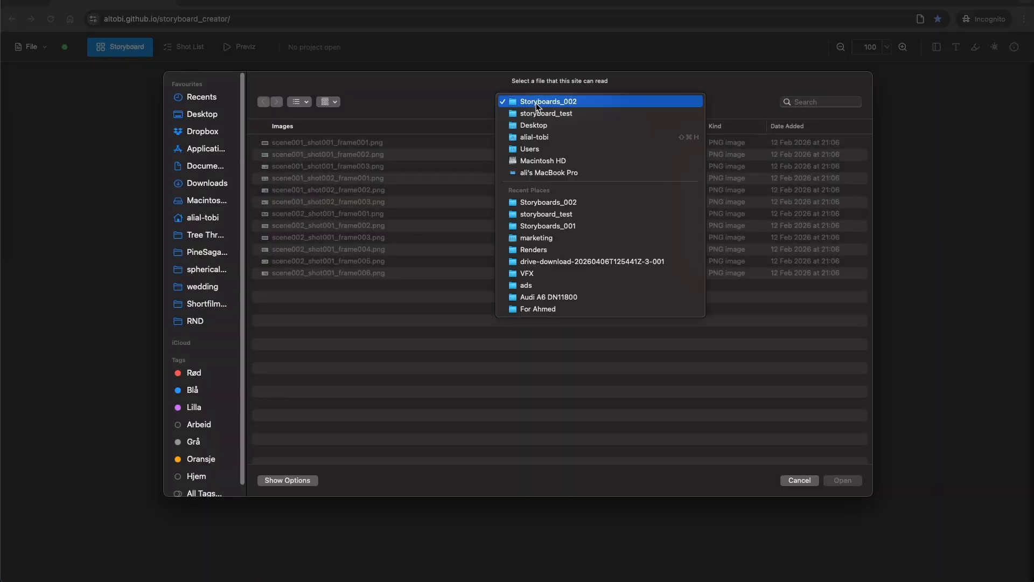
click(546, 214)
click(339, 207)
click(826, 482)
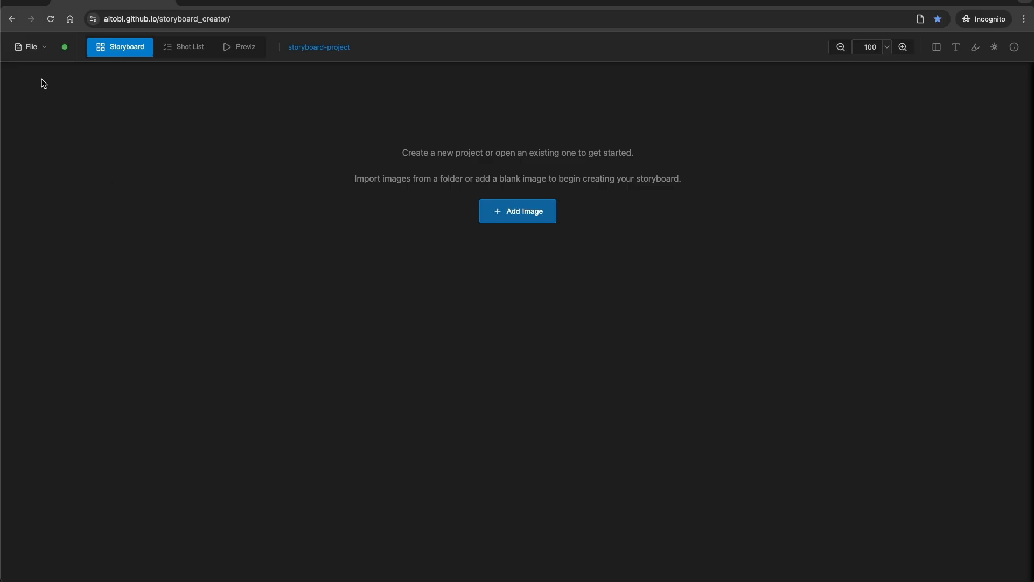
Start an image import and browse up to the storyboard_test folder
click(31, 47)
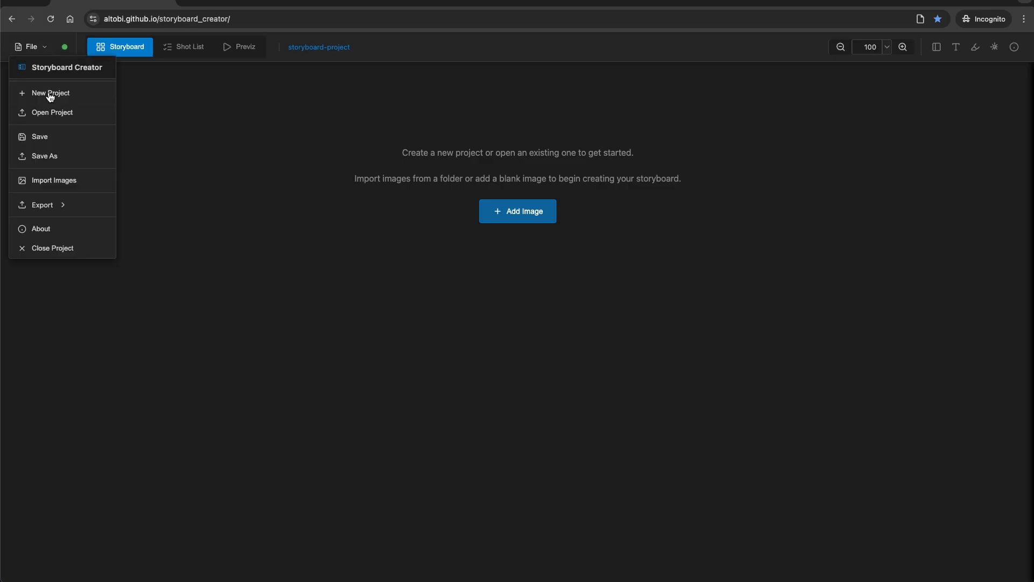
click(41, 183)
click(594, 219)
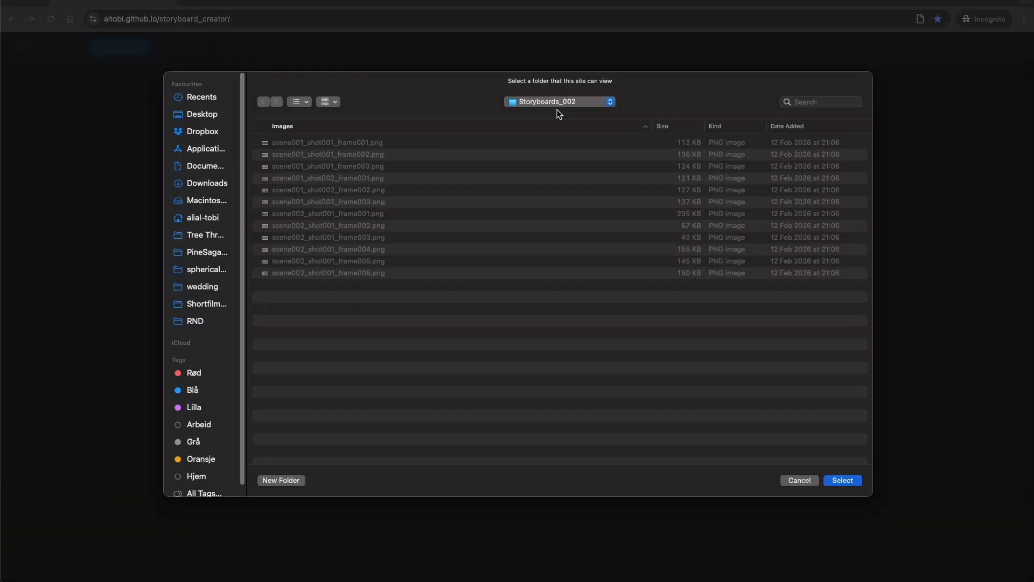
click(557, 108)
click(579, 113)
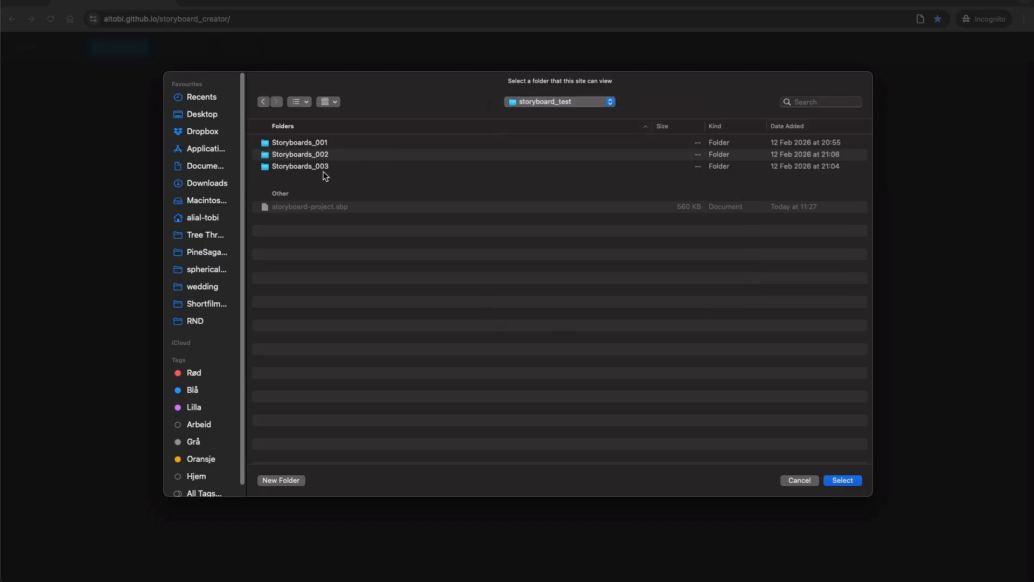
Examine the nested scene and shot subfolders inside Storyboards_003, and return to the storyboard_test folder
click(304, 168)
double_click(288, 168)
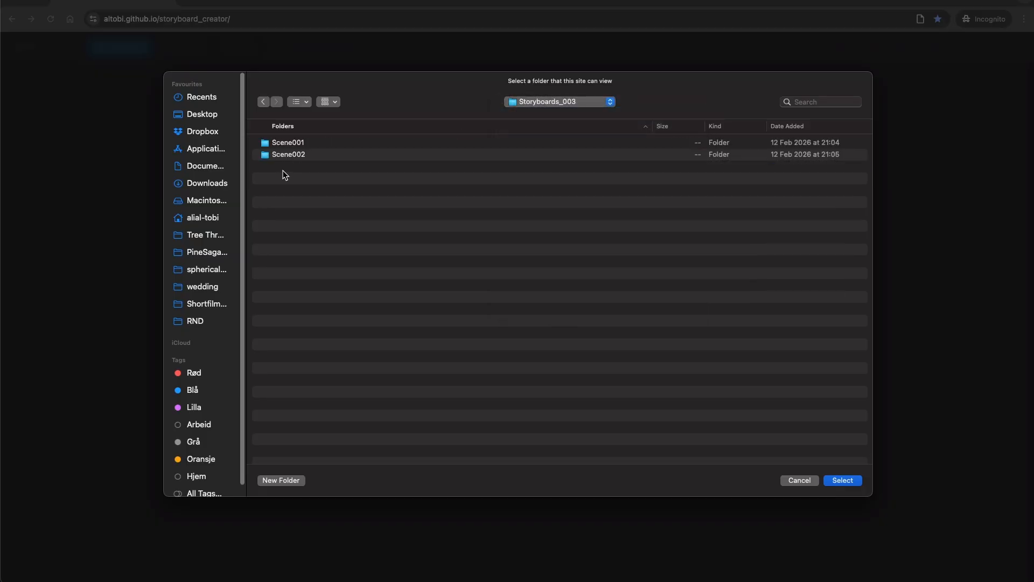
double_click(289, 144)
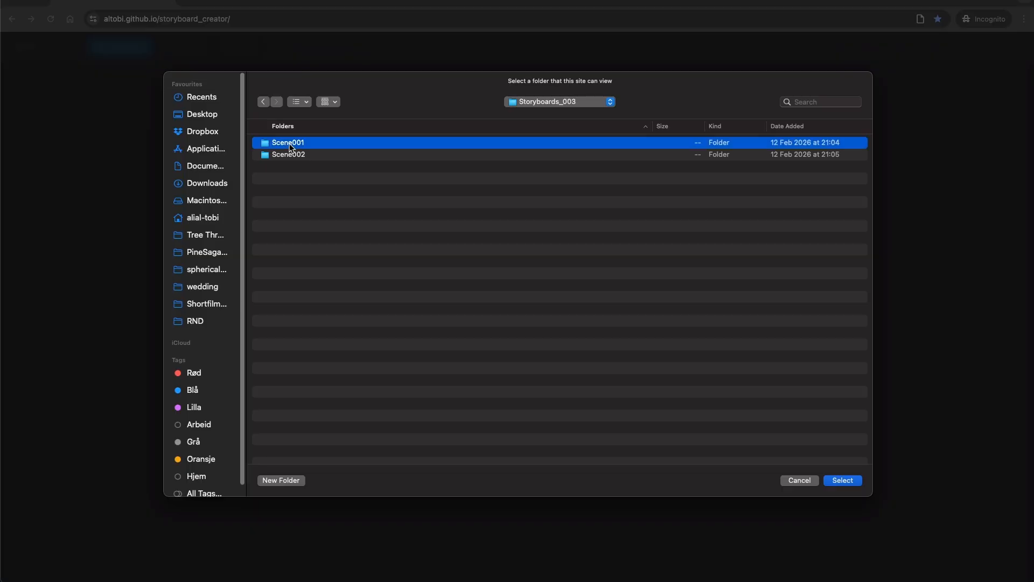
double_click(293, 144)
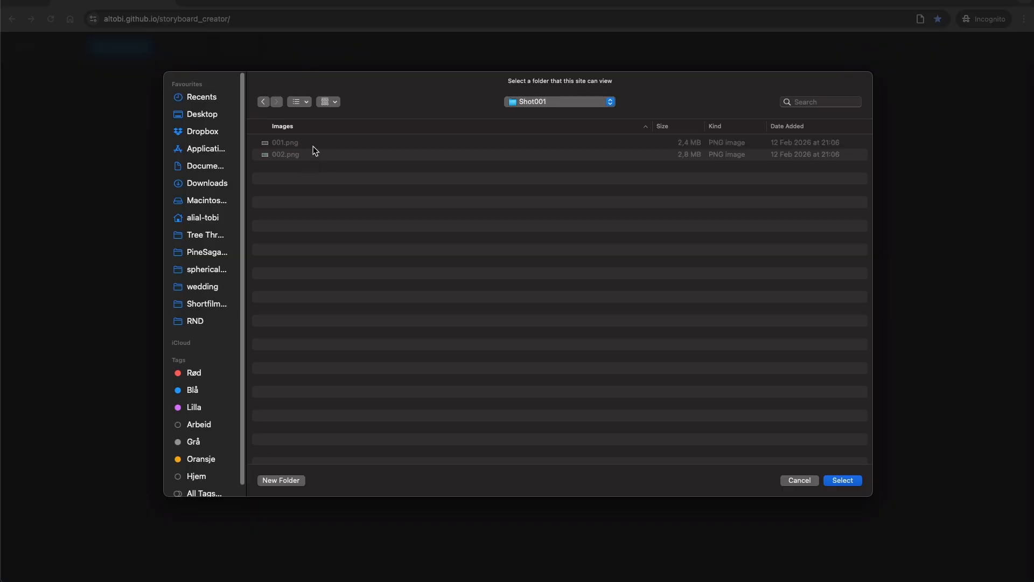
click(539, 102)
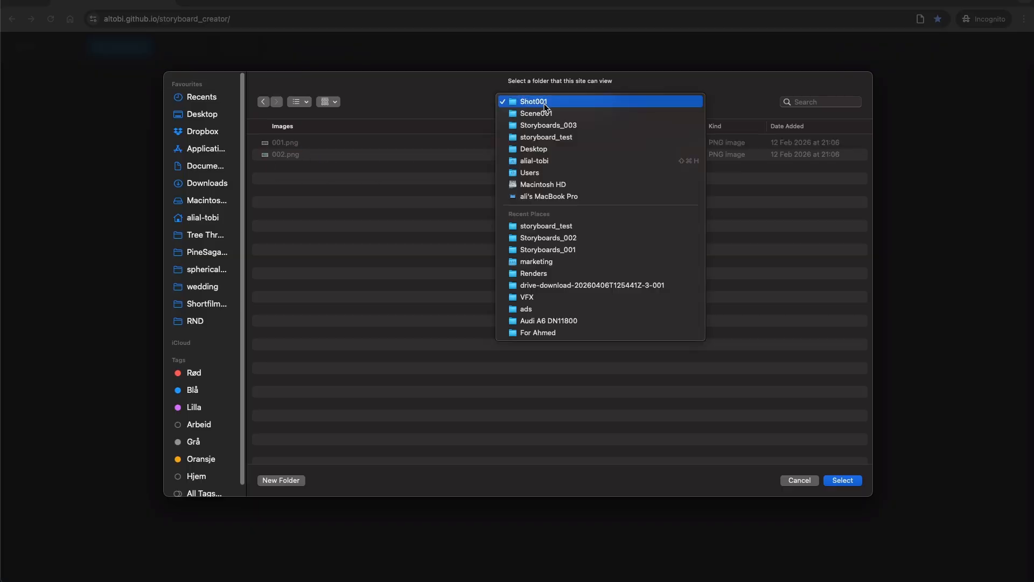
click(584, 141)
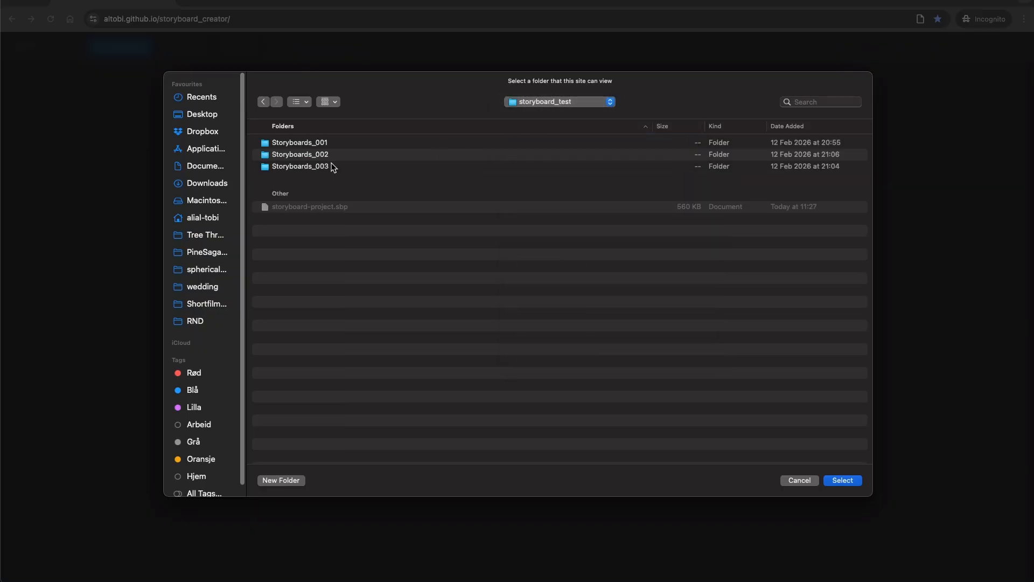
Choose Storyboards_003 as the image folder and load its images with automatic structure recognition
click(305, 169)
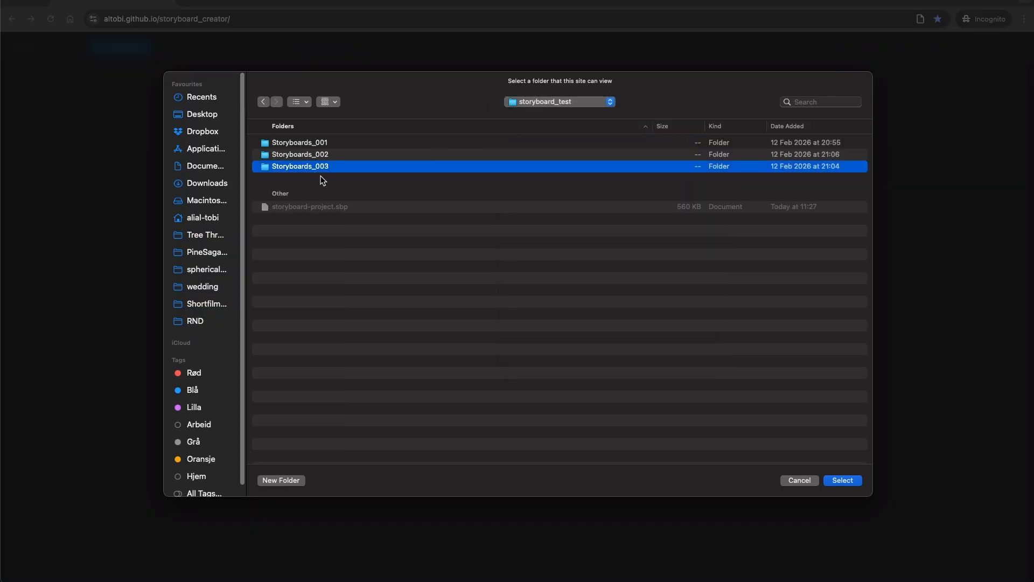
click(844, 481)
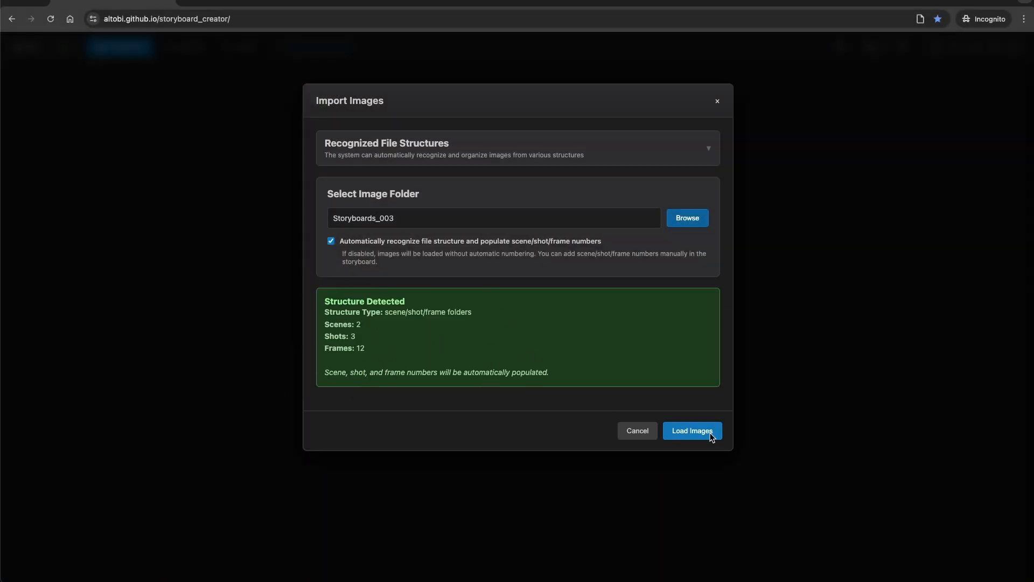
click(693, 431)
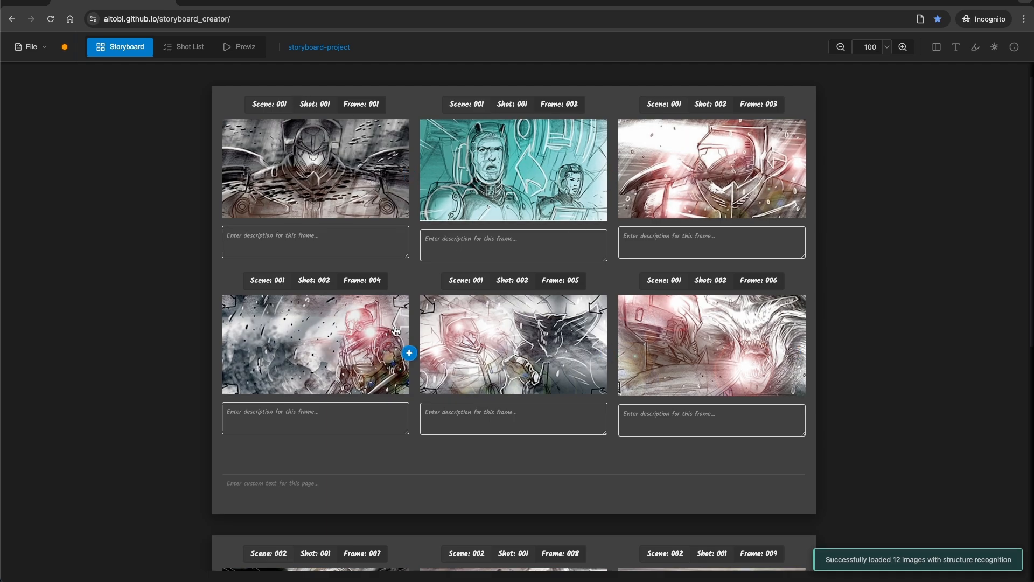
Check the scene, shot and frame numbers assigned to the Storyboards_003 images across the storyboard pages
scroll(395, 331, down, 6)
scroll(431, 141, up, 6)
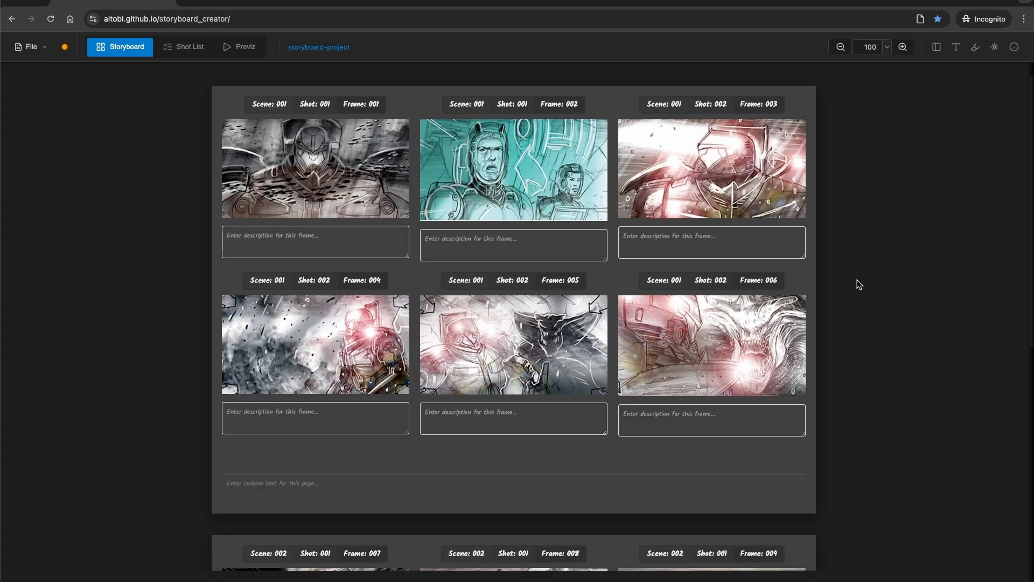
scroll(840, 264, down, 8)
scroll(866, 206, up, 8)
Open the page settings and try out the frame scale, image scale, frame text height and row count
click(937, 47)
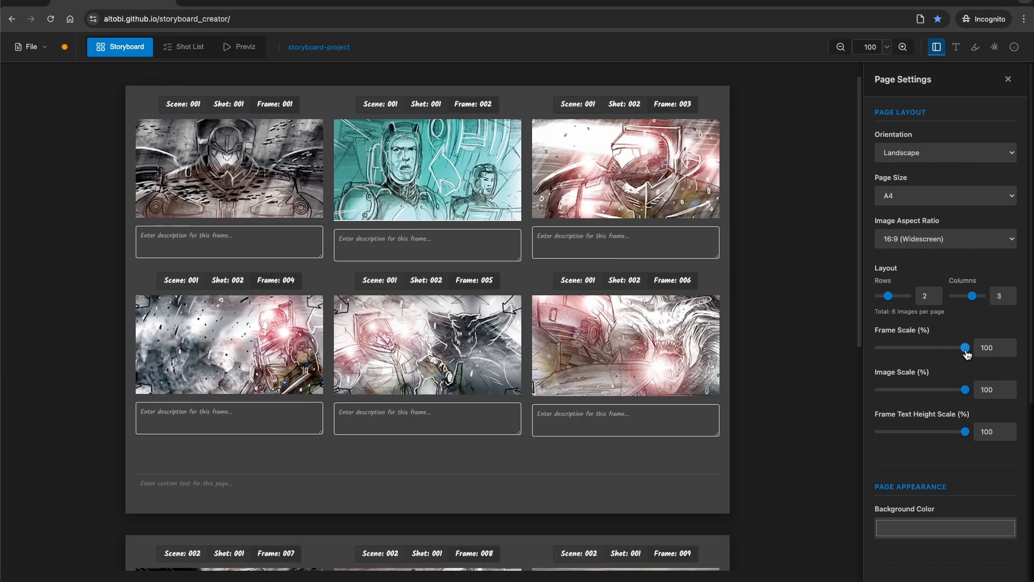
mouse_move(965, 348)
mouse_down()
mouse_move(880, 348)
mouse_move(978, 345)
mouse_up()
mouse_move(964, 390)
mouse_down()
mouse_move(945, 393)
mouse_move(967, 393)
mouse_up()
drag(964, 431, 963, 424)
mouse_move(893, 300)
mouse_down()
mouse_move(920, 296)
mouse_move(893, 300)
mouse_up()
Enable the cover page and set its project title to "test file"
scroll(890, 348, down, 5)
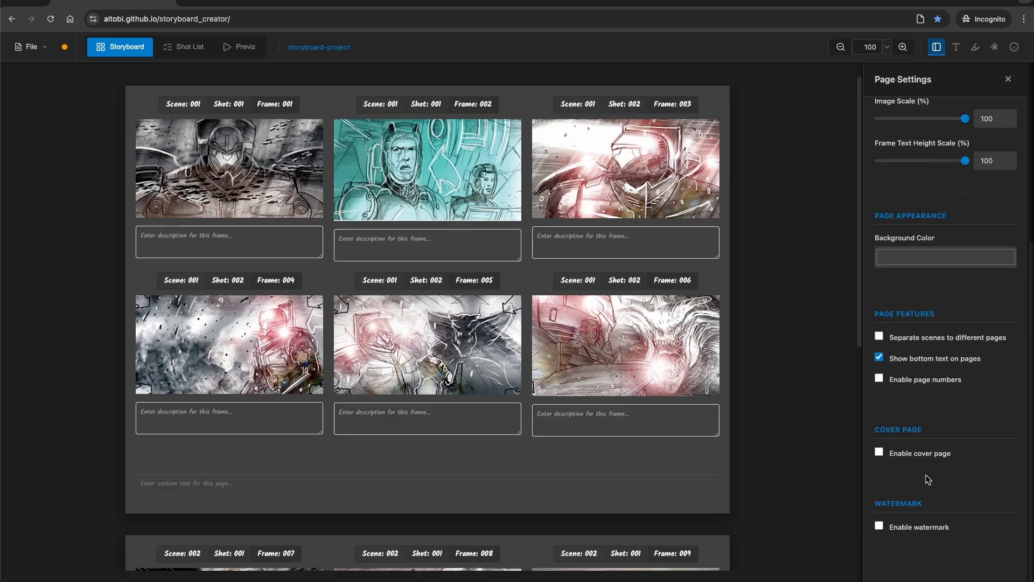
click(925, 457)
scroll(422, 266, down, 10)
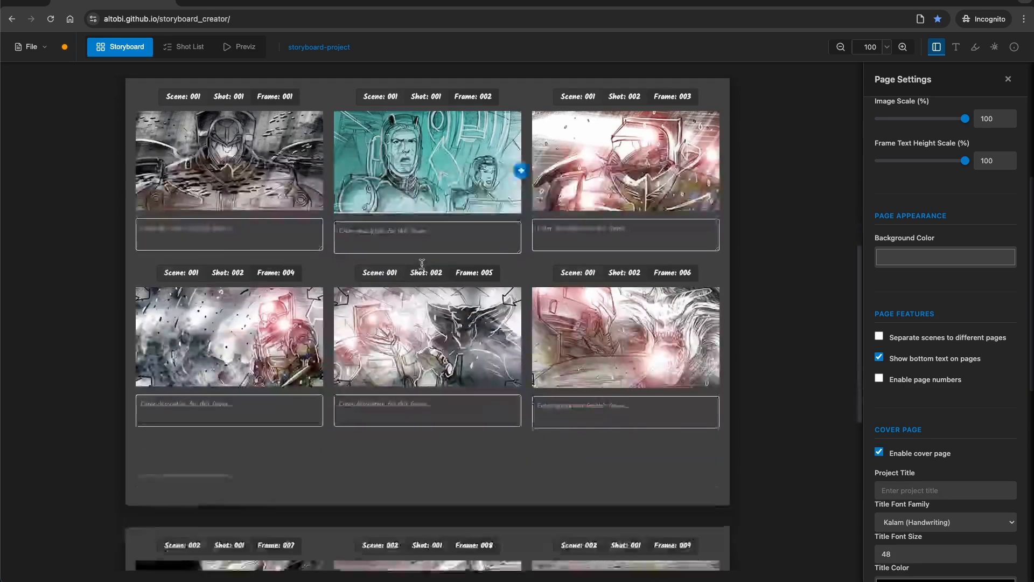
scroll(330, 201, up, 3)
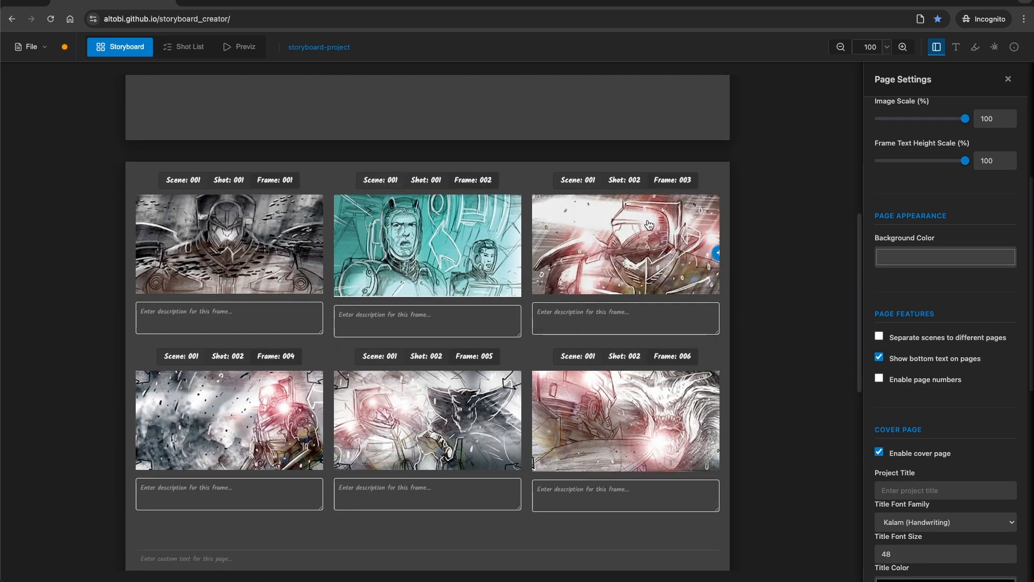
scroll(961, 379, down, 1)
scroll(962, 379, down, 1)
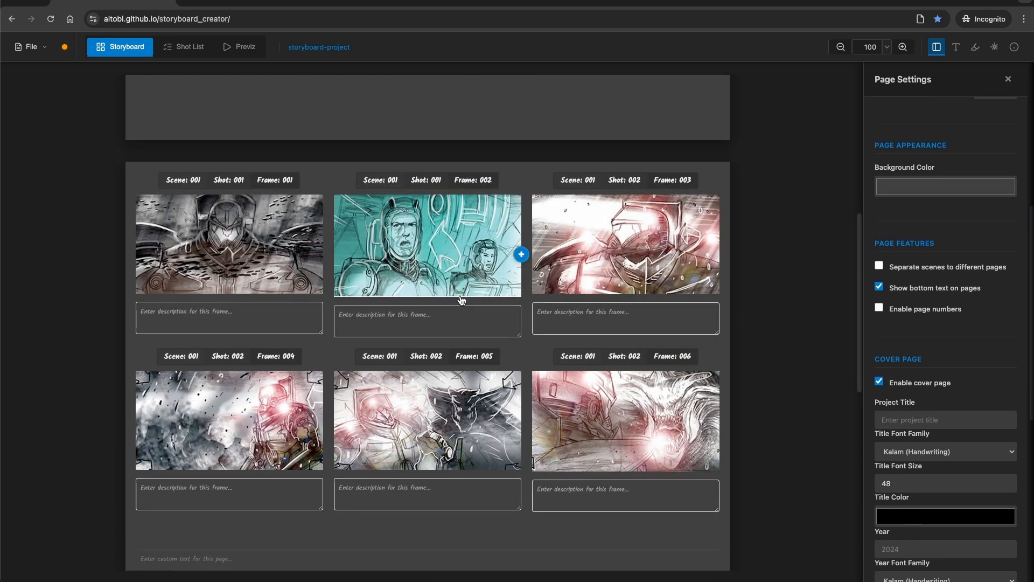
click(926, 419)
text(test file)
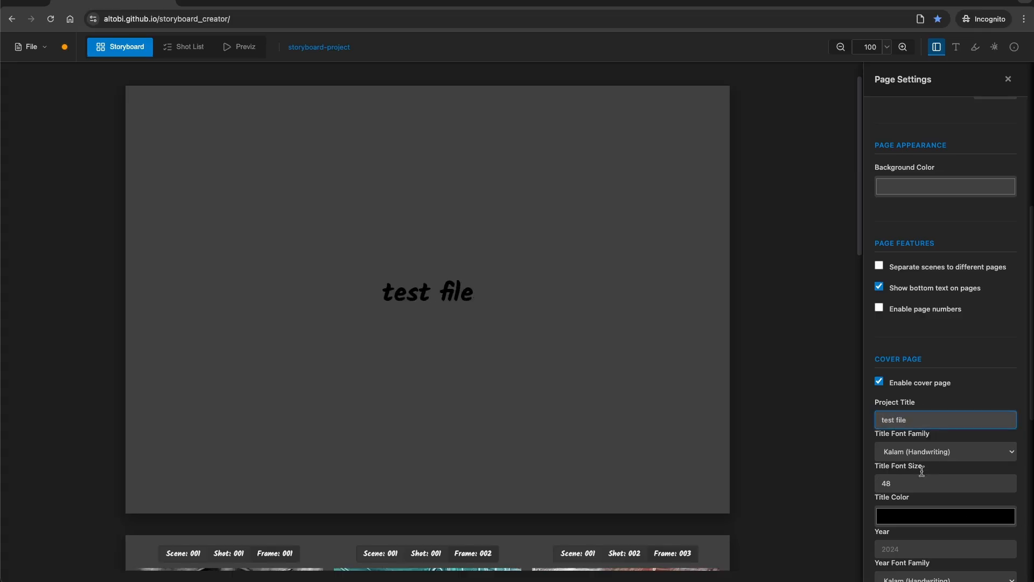
Make the cover page title white (255, 255, 255) and set the year to 2026
scroll(937, 435, down, 4)
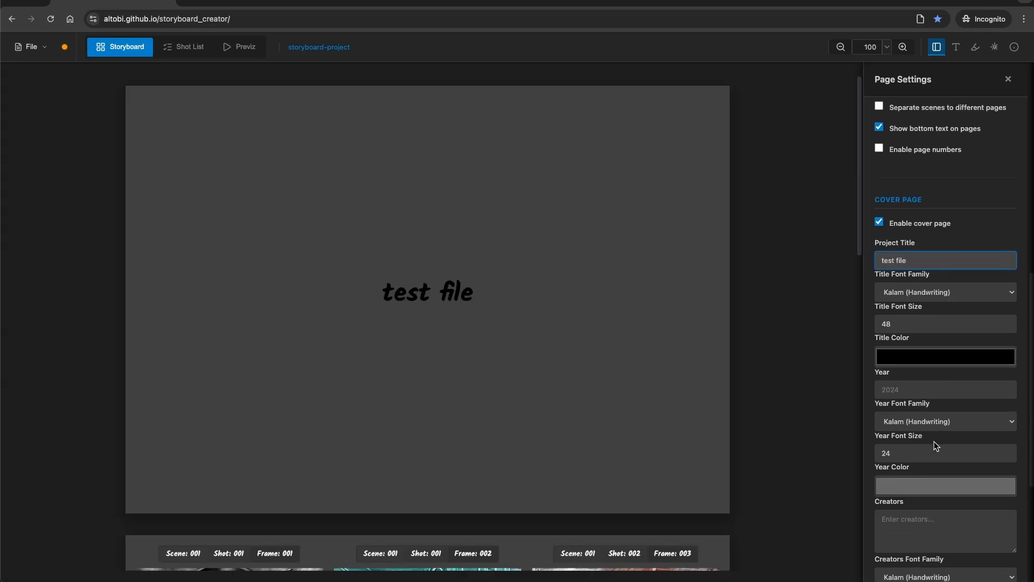
click(924, 367)
drag(908, 373, 857, 362)
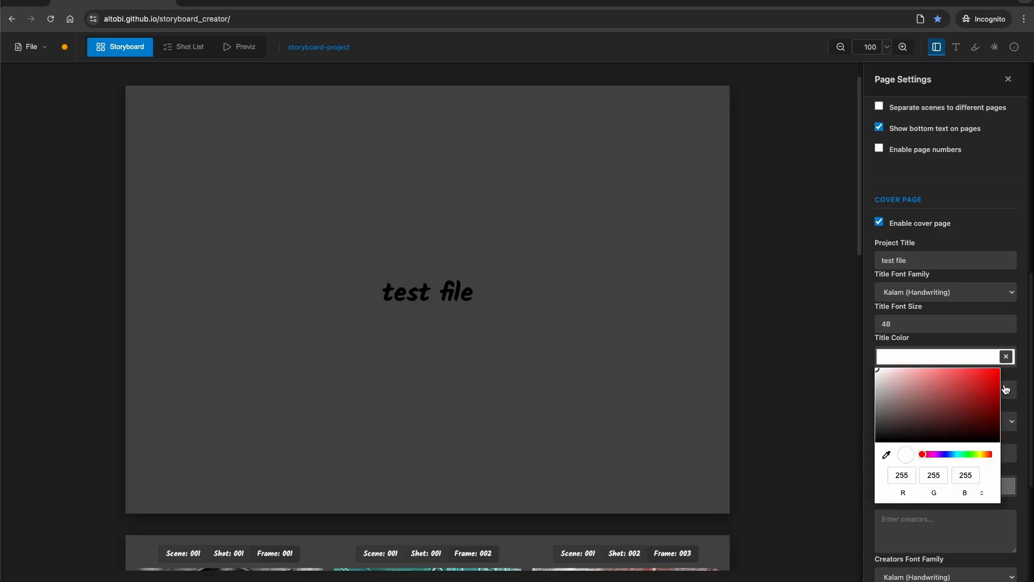
click(1004, 359)
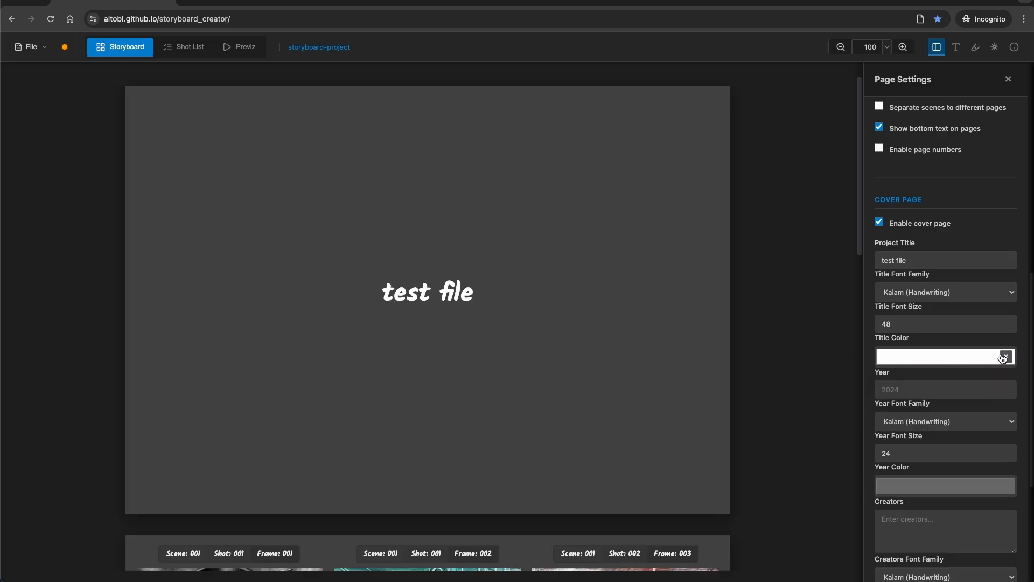
click(922, 389)
text(2026)
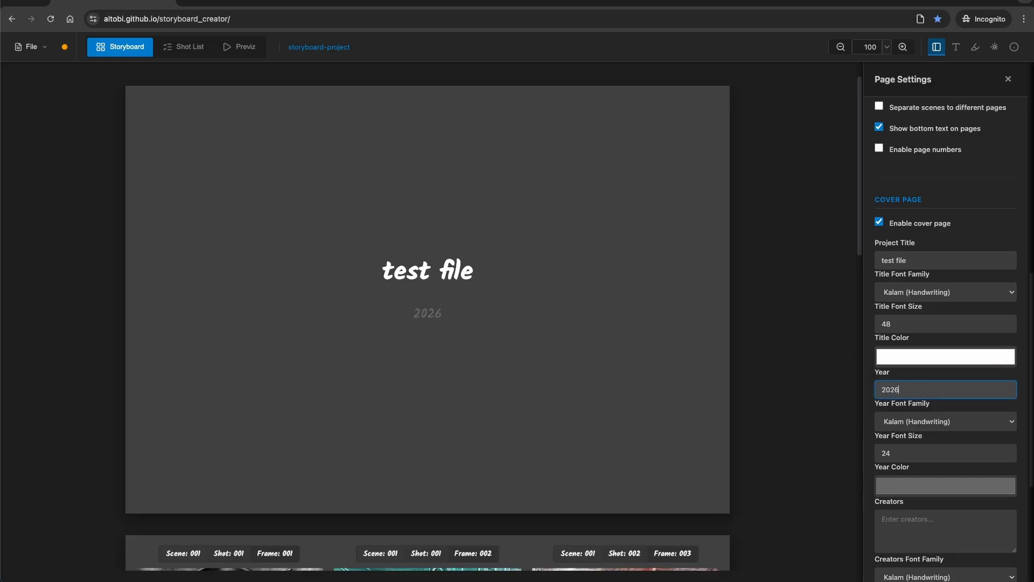
Enter the creator's name on the cover page and set the creators text color to white
scroll(916, 431, down, 1)
click(903, 495)
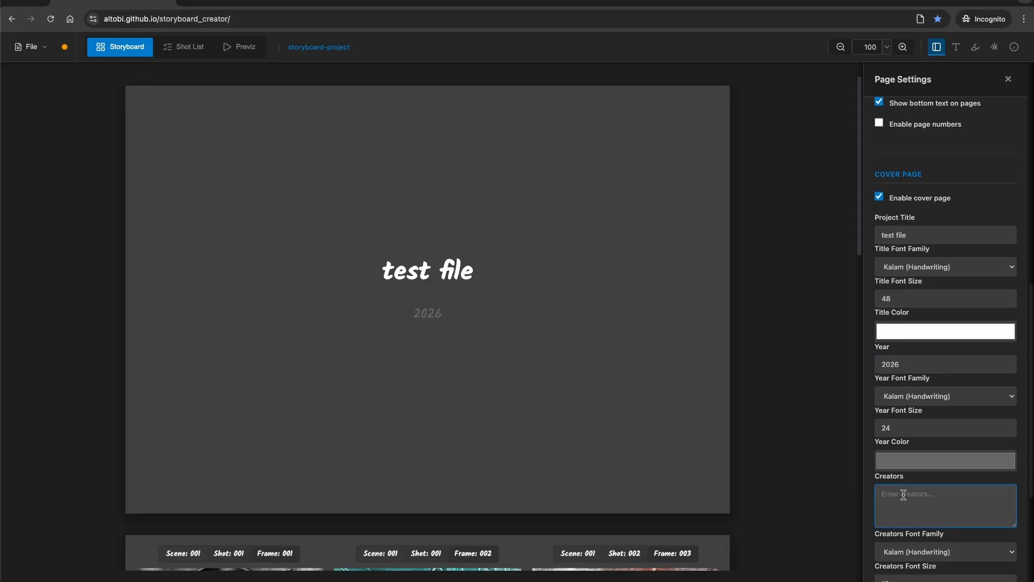
text(Ali Al-Tobi)
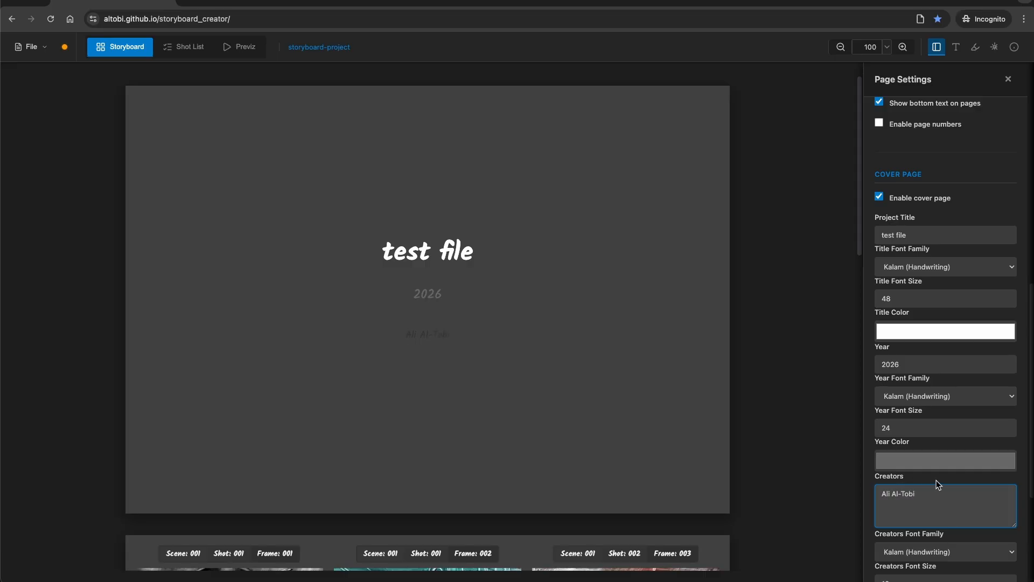
scroll(937, 484, down, 5)
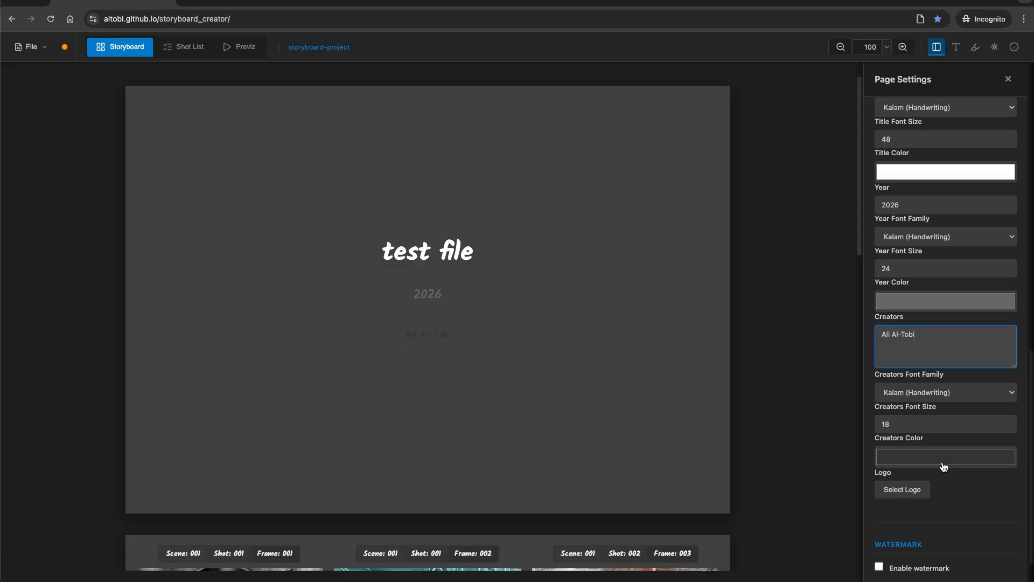
click(937, 416)
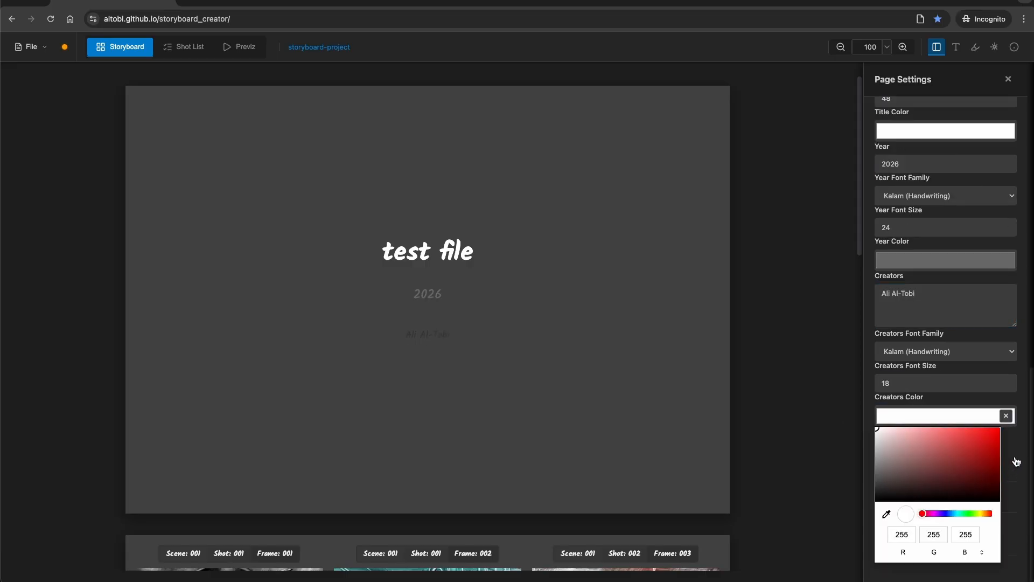
click(1009, 418)
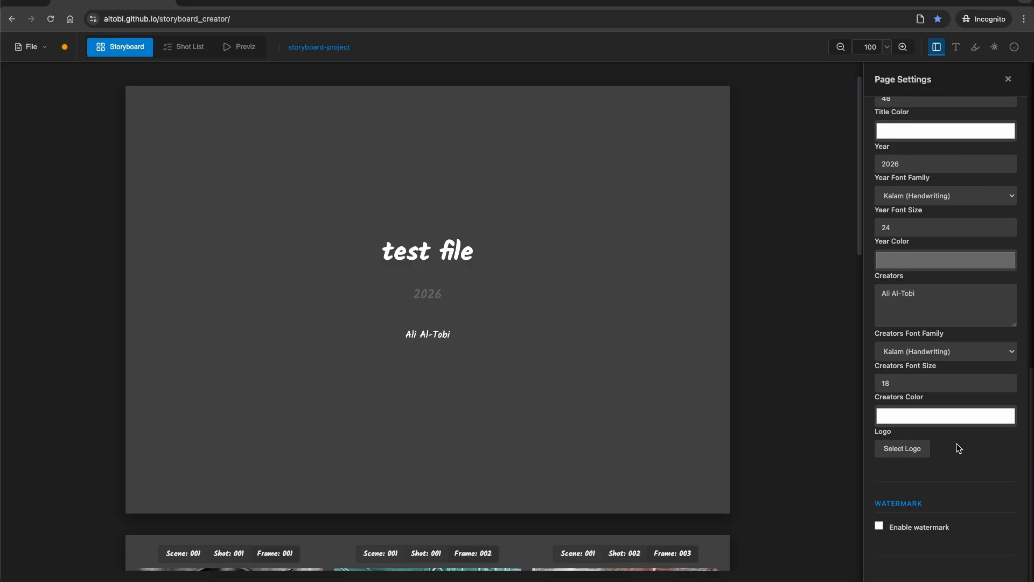
Turn off the cover page, enable page numbers, and check them on both storyboard pages
scroll(957, 444, up, 9)
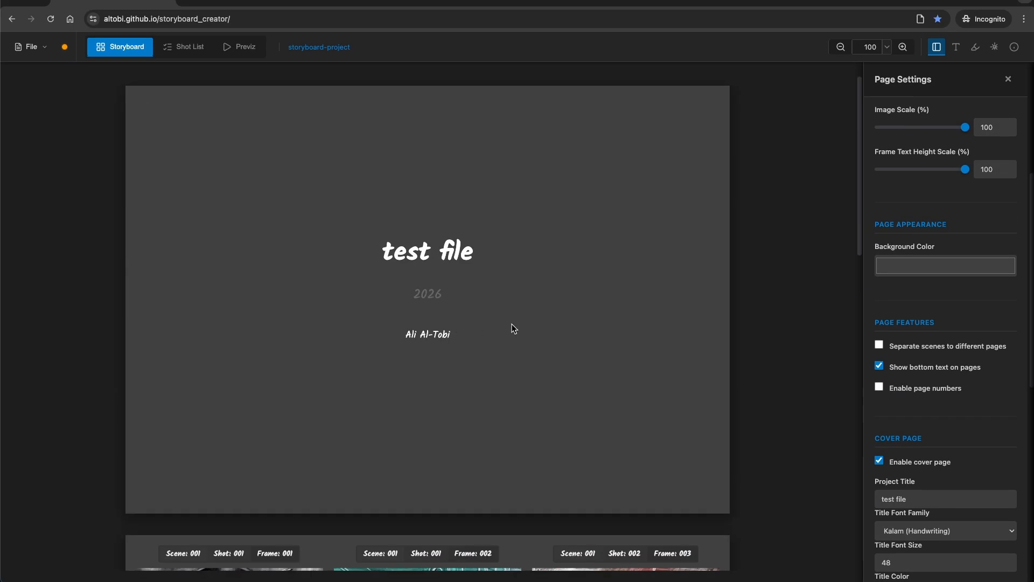
click(906, 465)
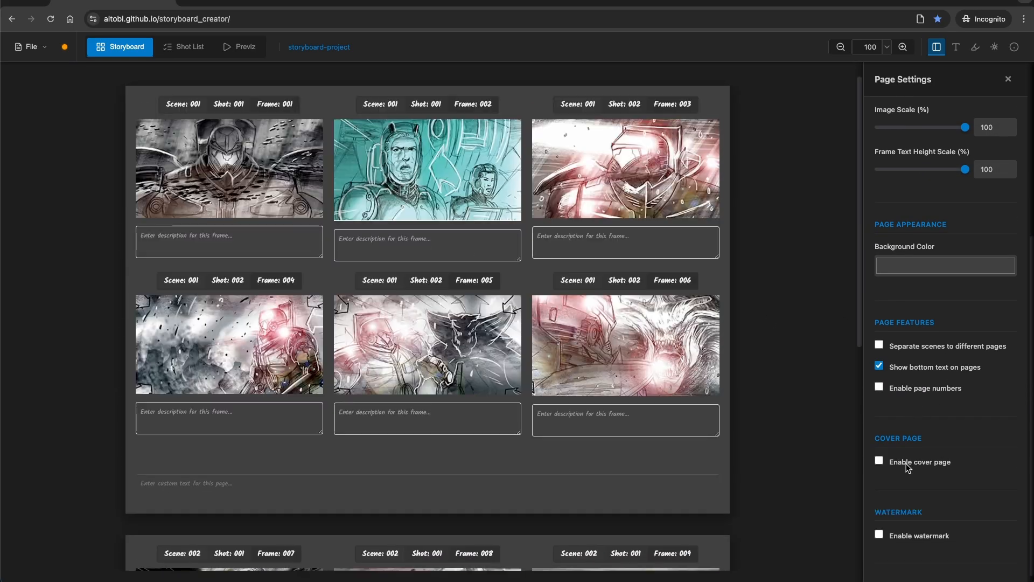
click(934, 390)
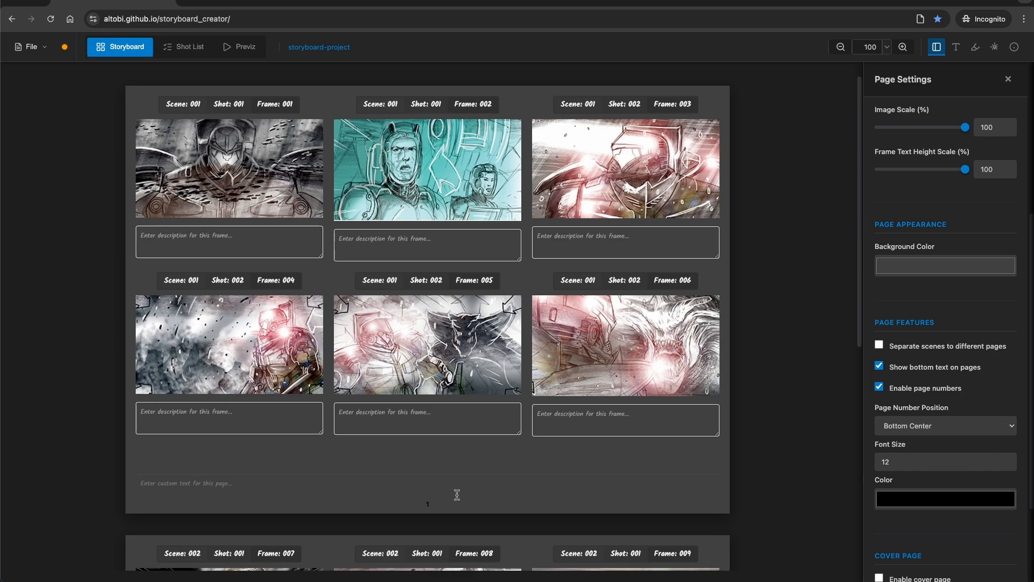
scroll(542, 411, down, 8)
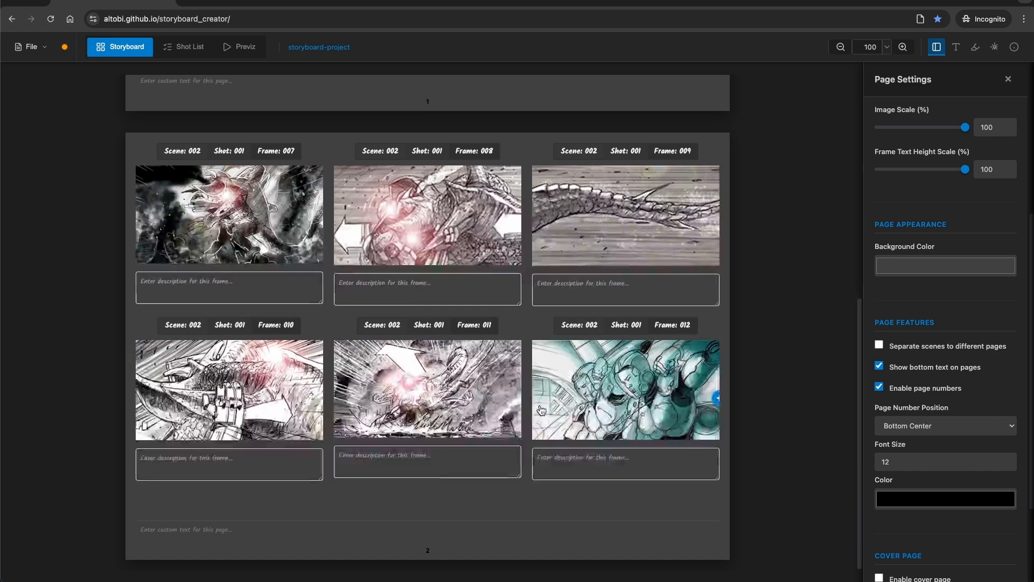
scroll(542, 410, up, 8)
Turn on separating scenes to different pages and check how the scenes are divided
scroll(971, 329, down, 1)
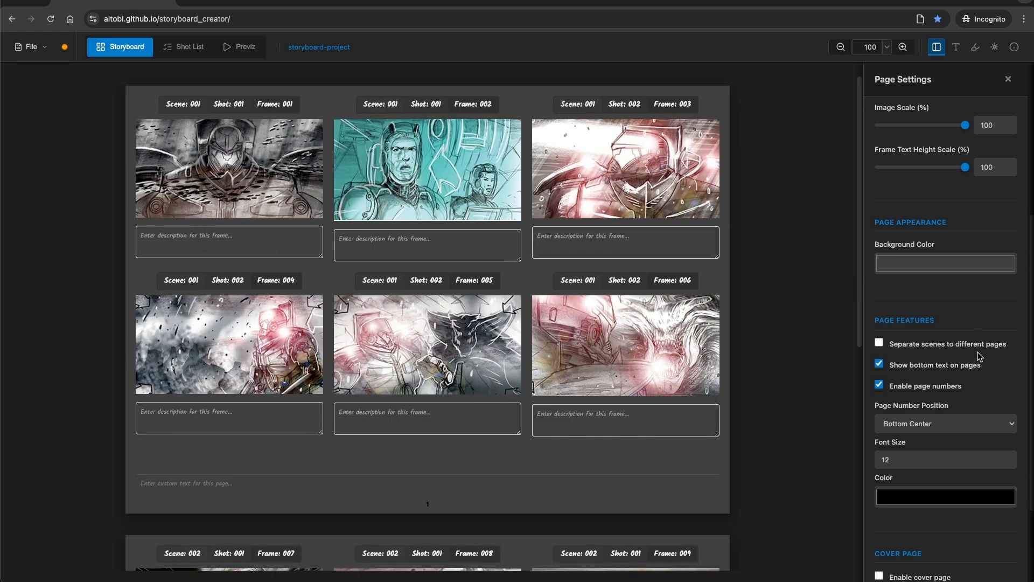
scroll(485, 345, down, 8)
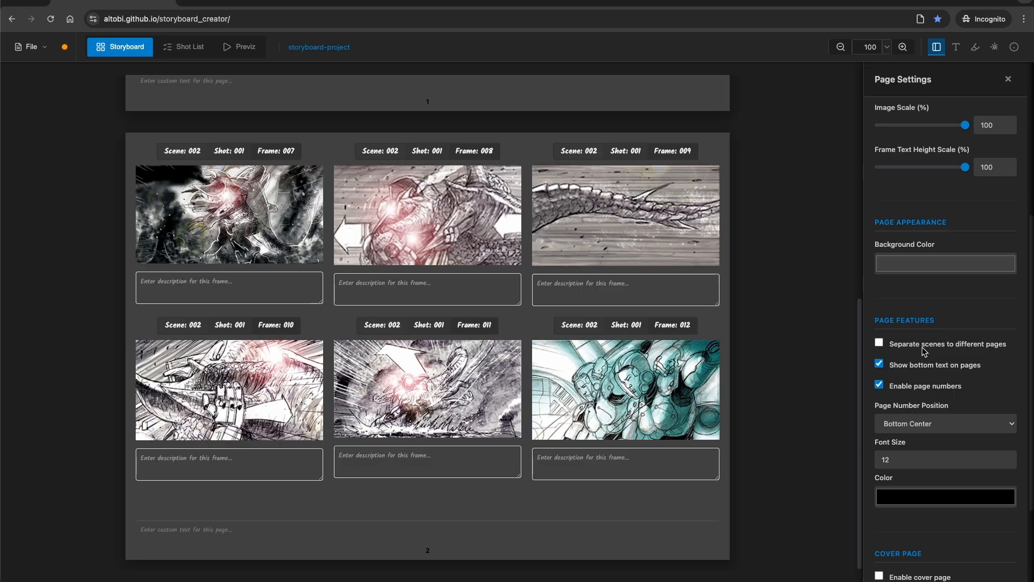
scroll(520, 307, up, 7)
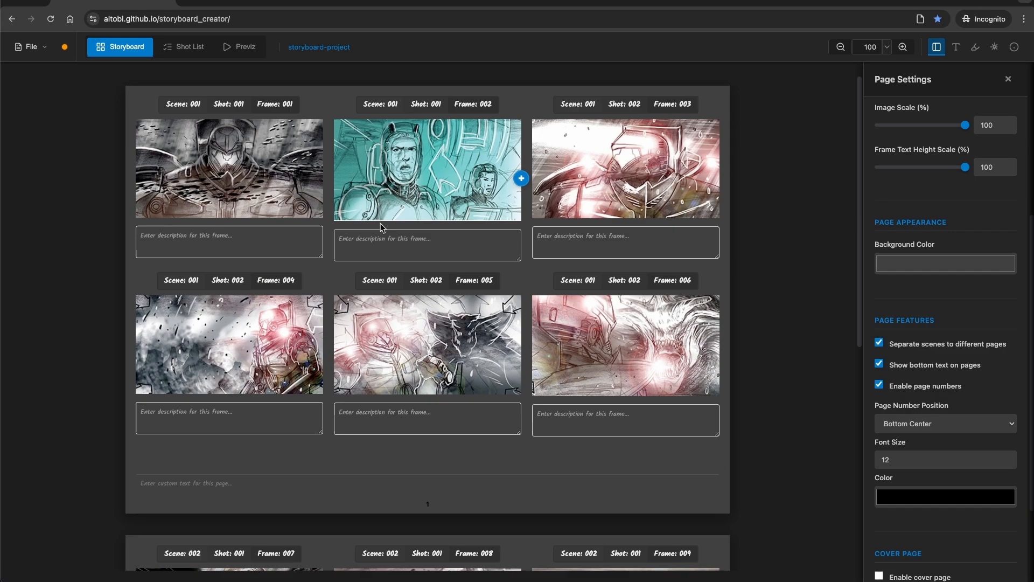
scroll(522, 350, down, 5)
scroll(523, 303, down, 2)
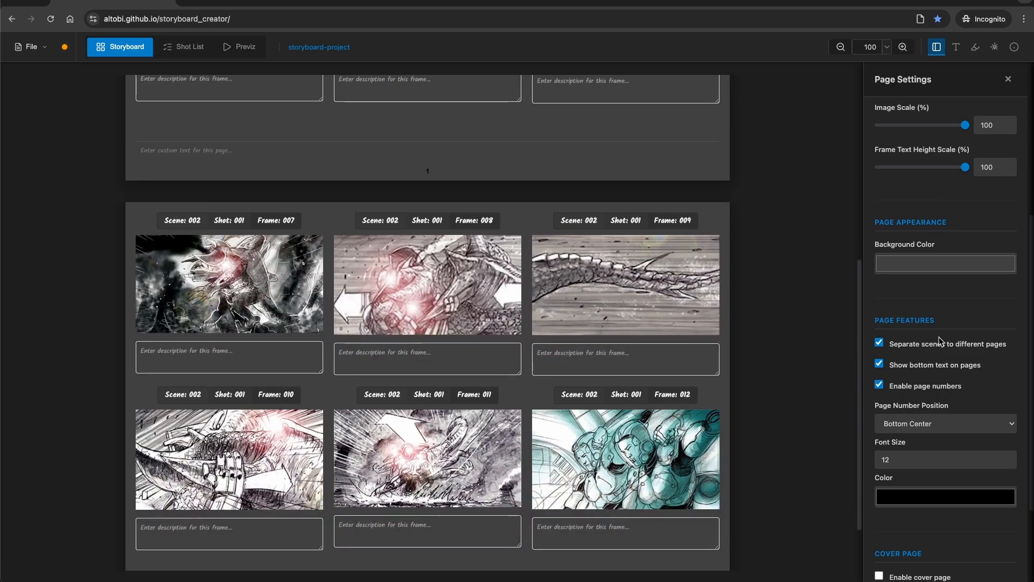
Turn off separating scenes to different pages and enable the watermark
click(879, 343)
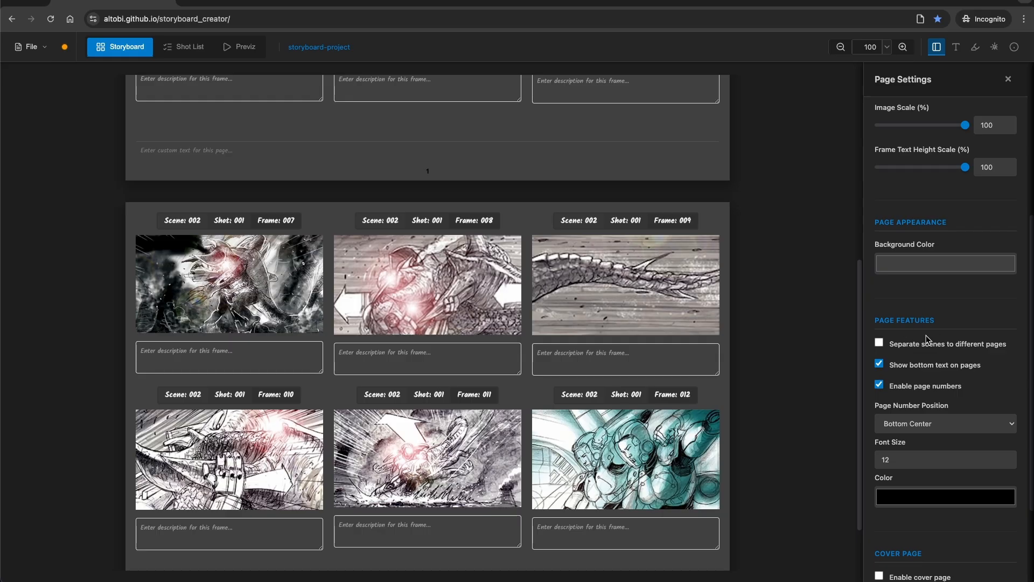
scroll(938, 326, down, 3)
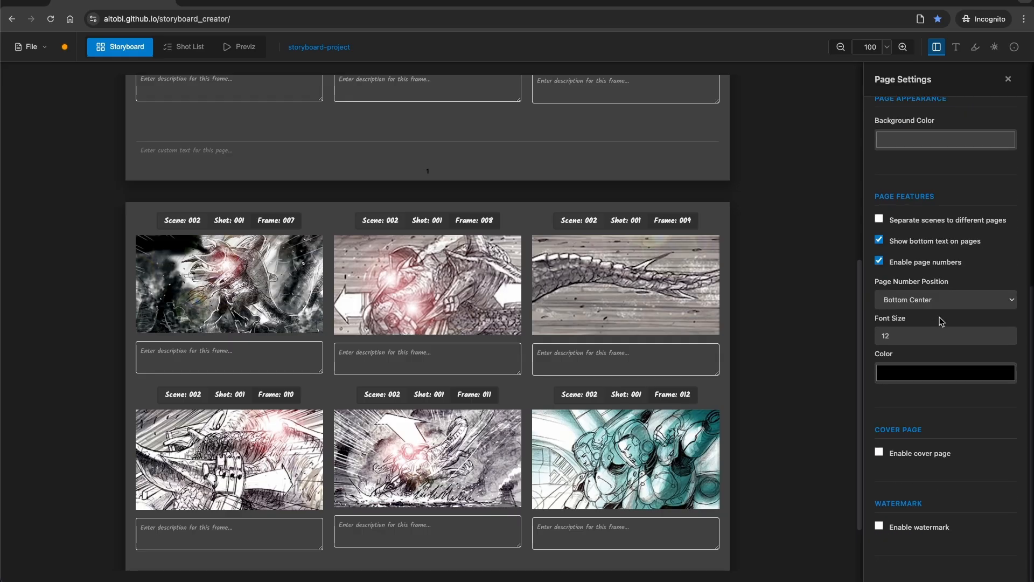
click(921, 532)
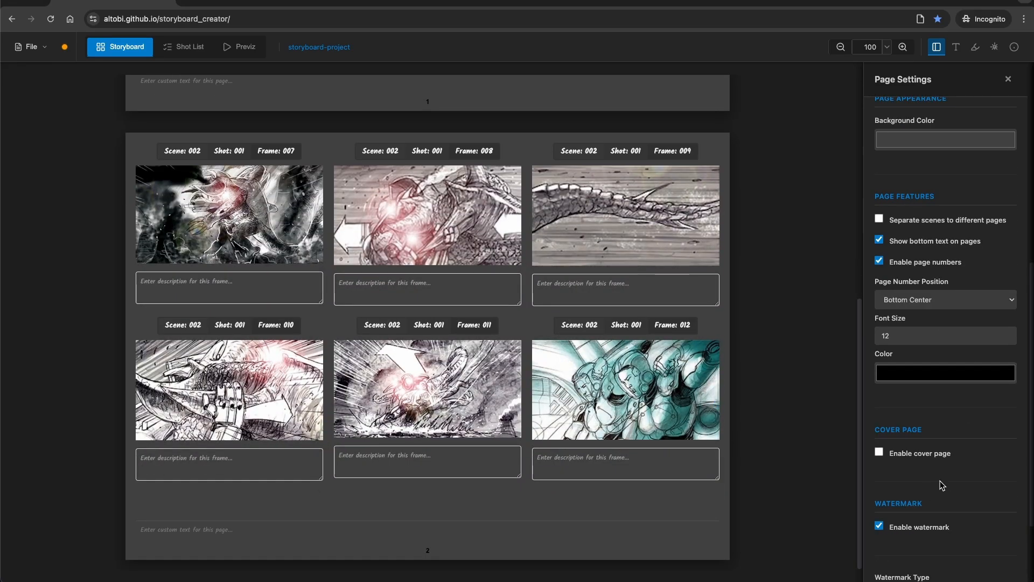
Enter "This is a test" followed by random filler letters as the watermark text and set its opacity to 100%
scroll(941, 490, down, 2)
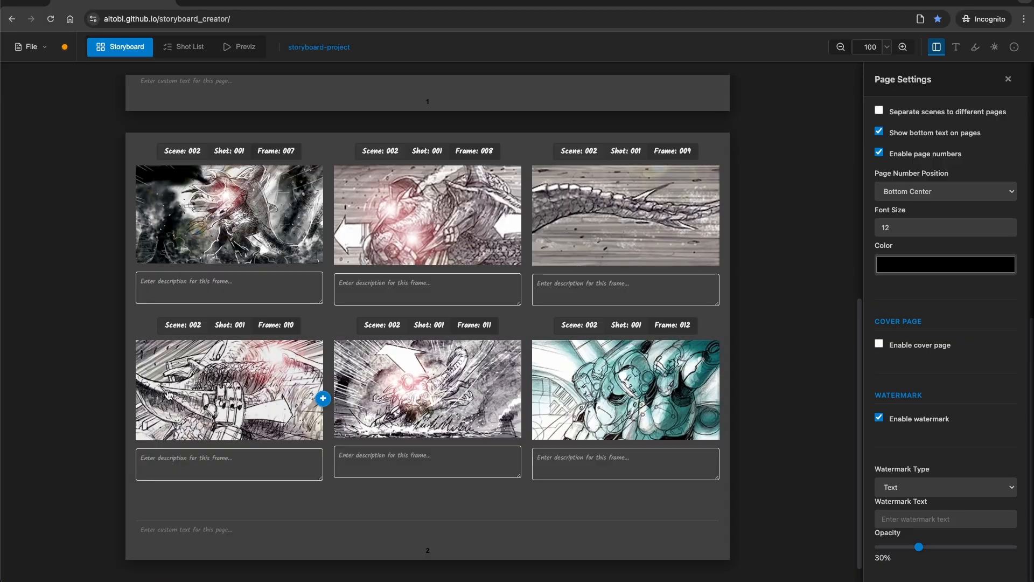
click(904, 520)
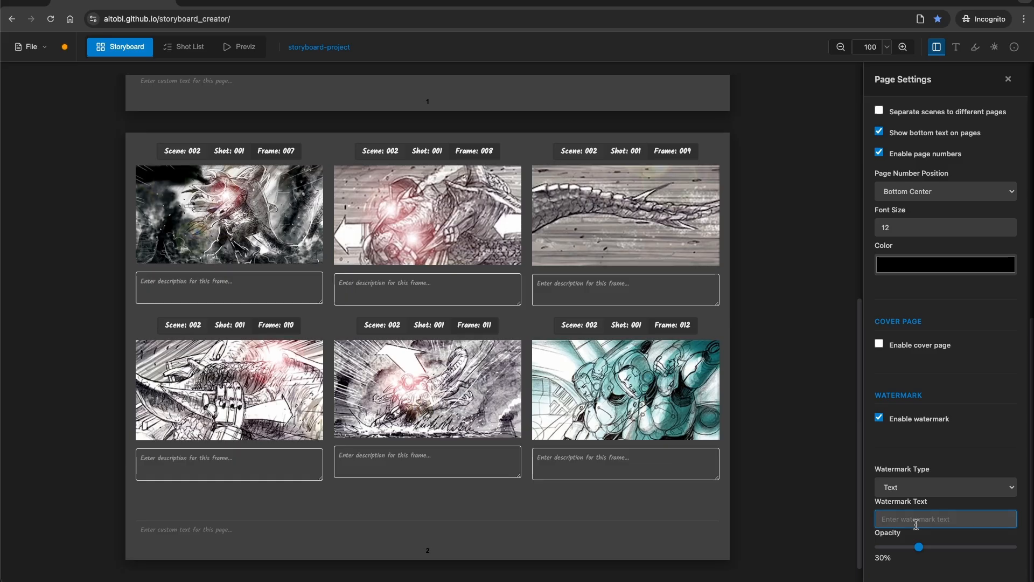
text(This i)
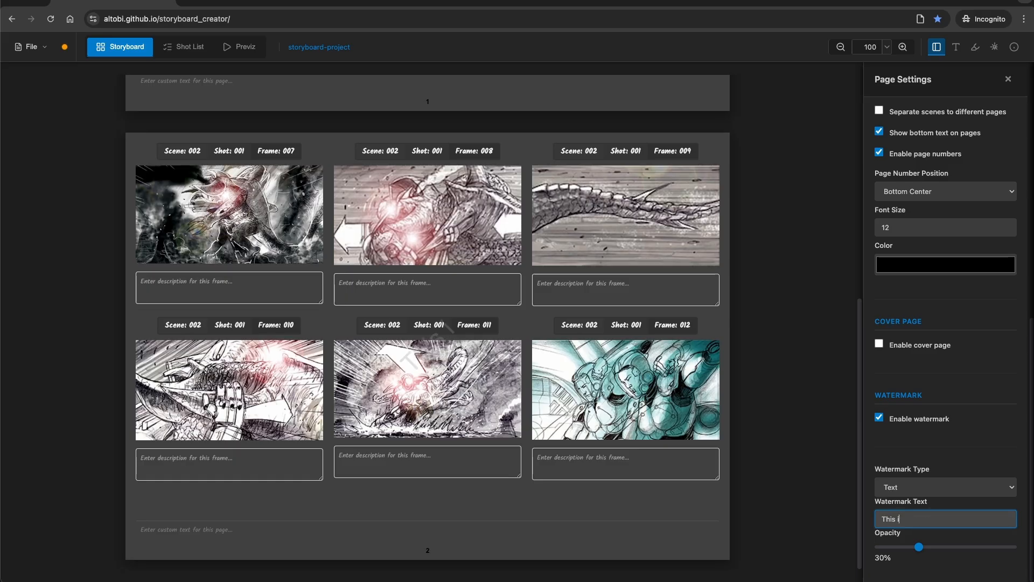
text(s a test)
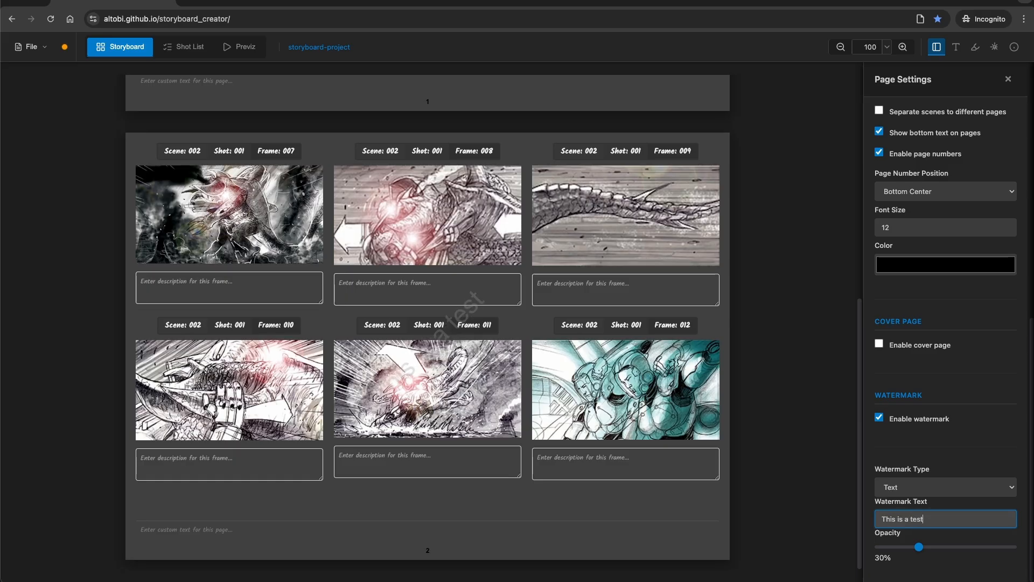
text( kajshfklsahfklsjfhskflhksakfljh)
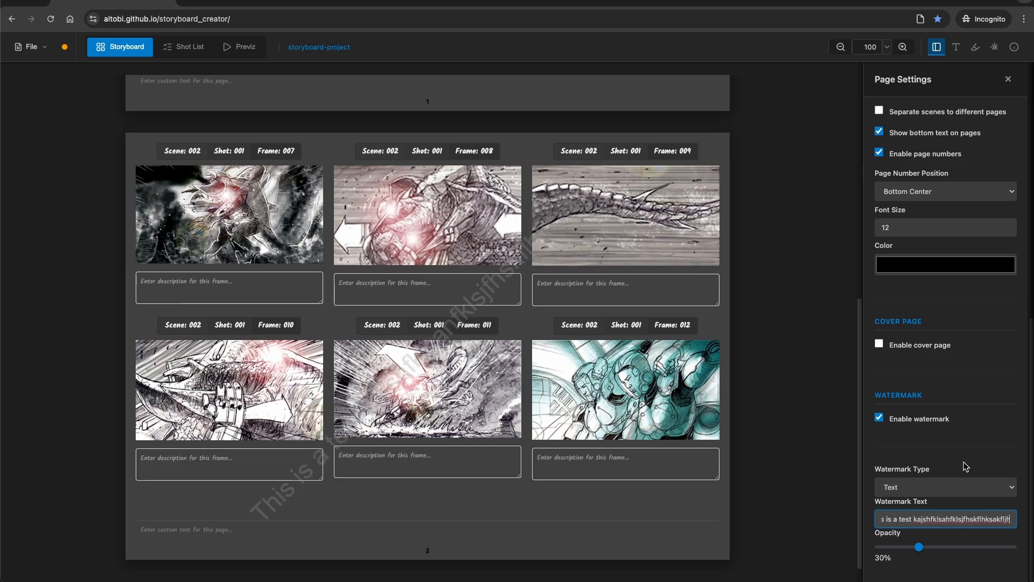
drag(919, 546, 1015, 547)
Change the watermark type from text to Image
click(932, 486)
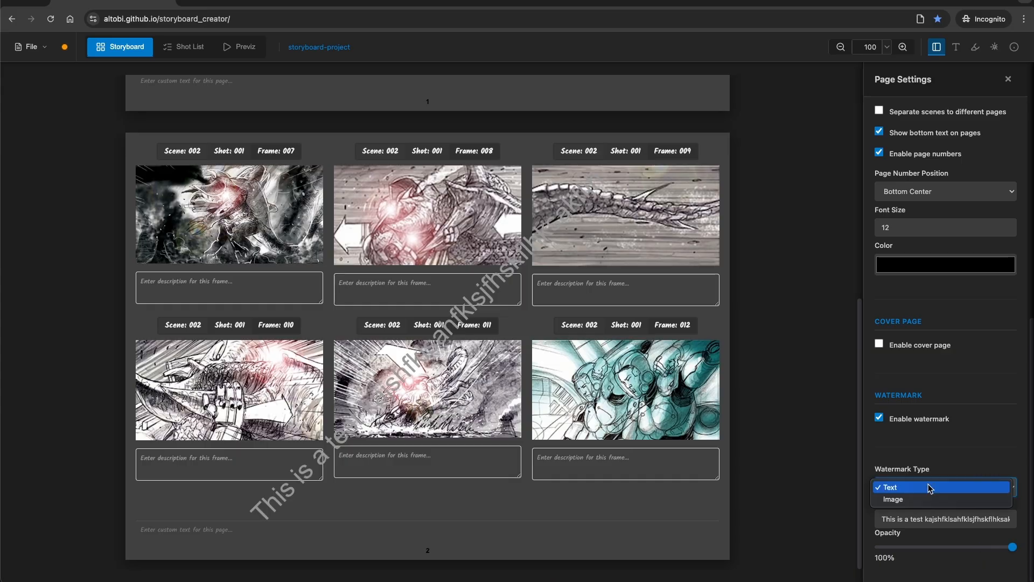
click(905, 502)
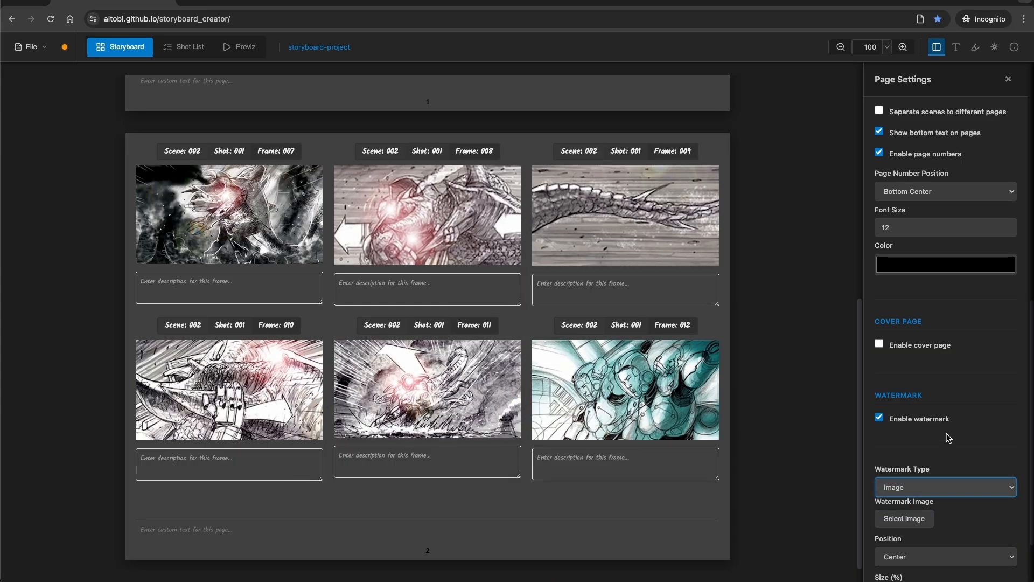
scroll(931, 431, up, 10)
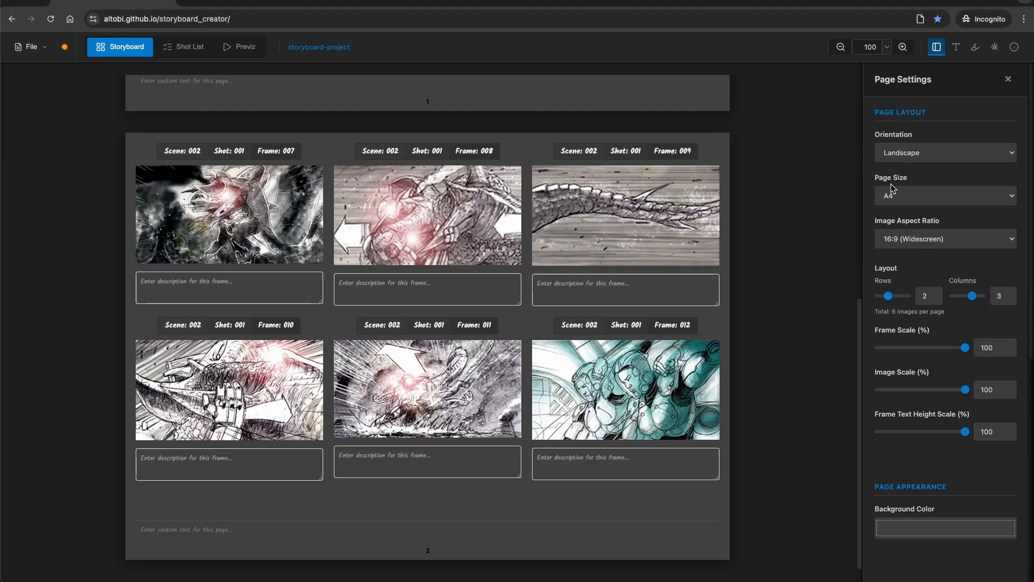
Review the text settings for page text, frame text and shot numbers, including the rectangle scale
click(953, 50)
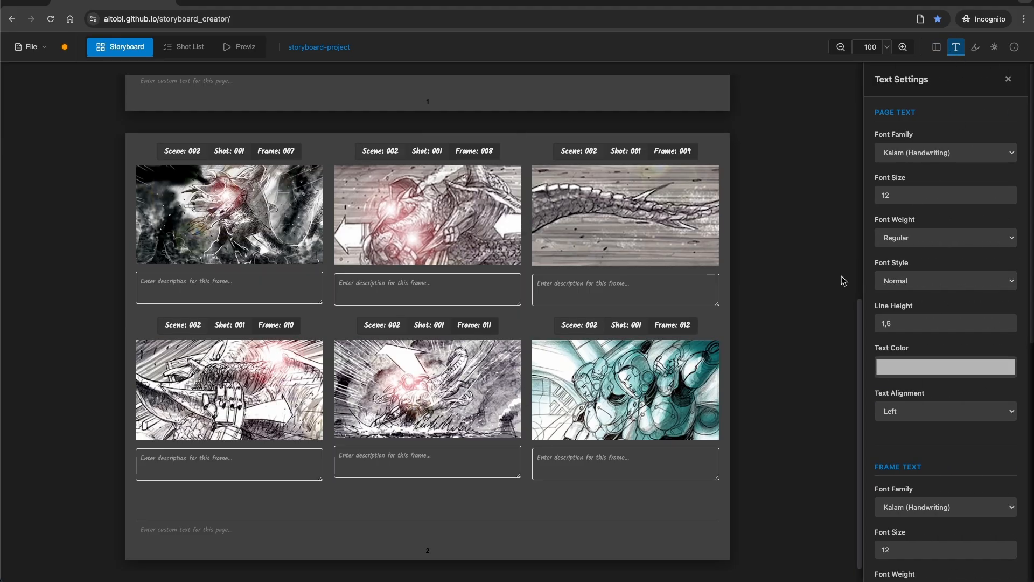
scroll(951, 287, down, 8)
scroll(949, 291, up, 2)
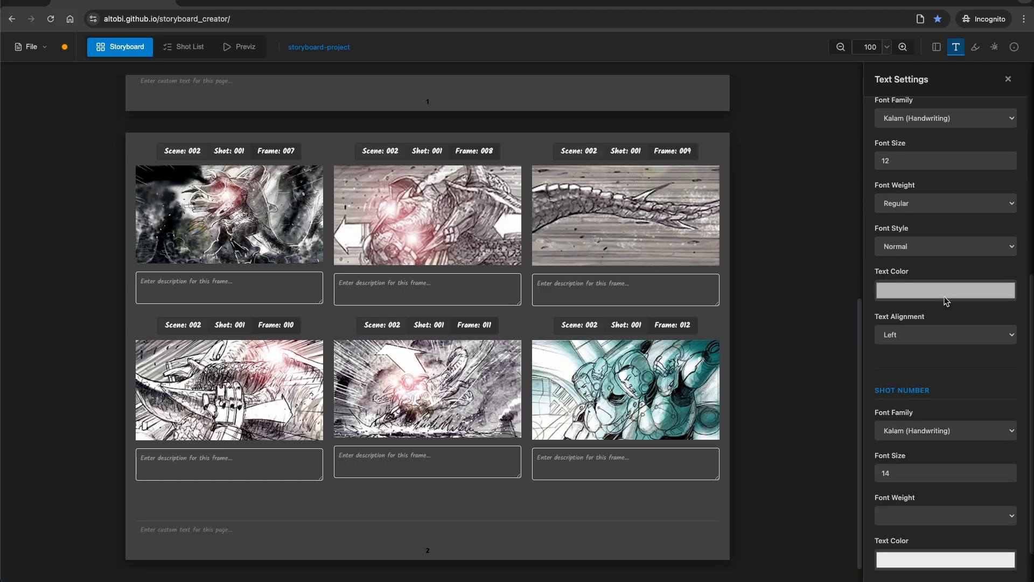
scroll(947, 299, down, 2)
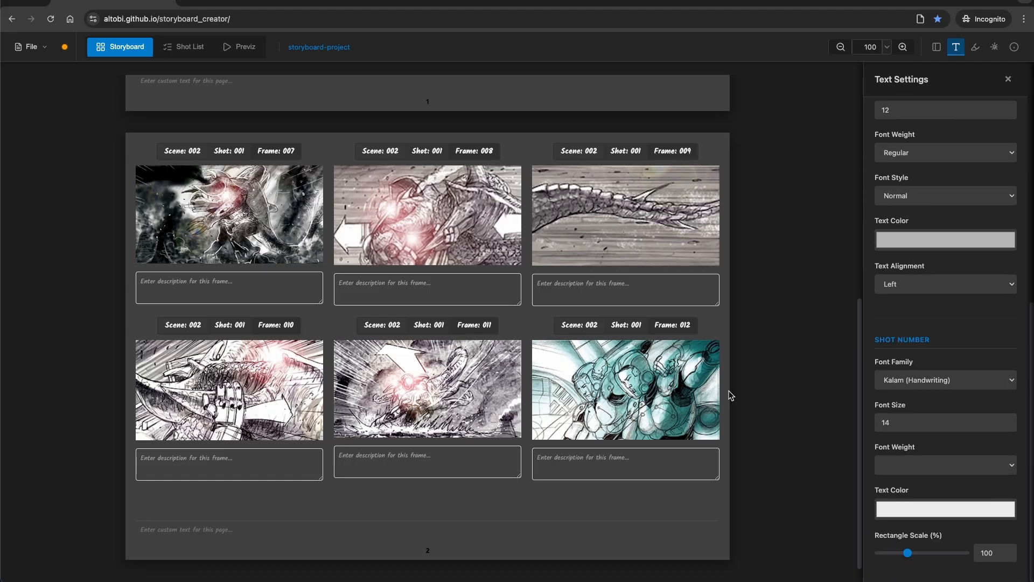
click(908, 554)
mouse_move(909, 559)
mouse_down()
mouse_move(899, 558)
mouse_move(907, 555)
mouse_up()
scroll(946, 379, up, 8)
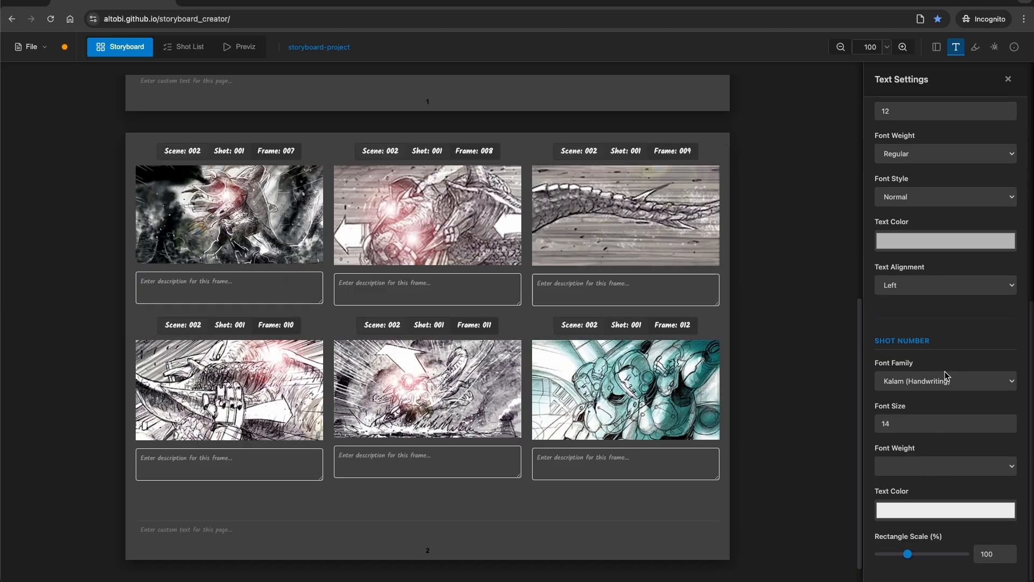
Enable annotations and draw several freehand black brush strokes of size 5 across the frames on page 2
click(975, 47)
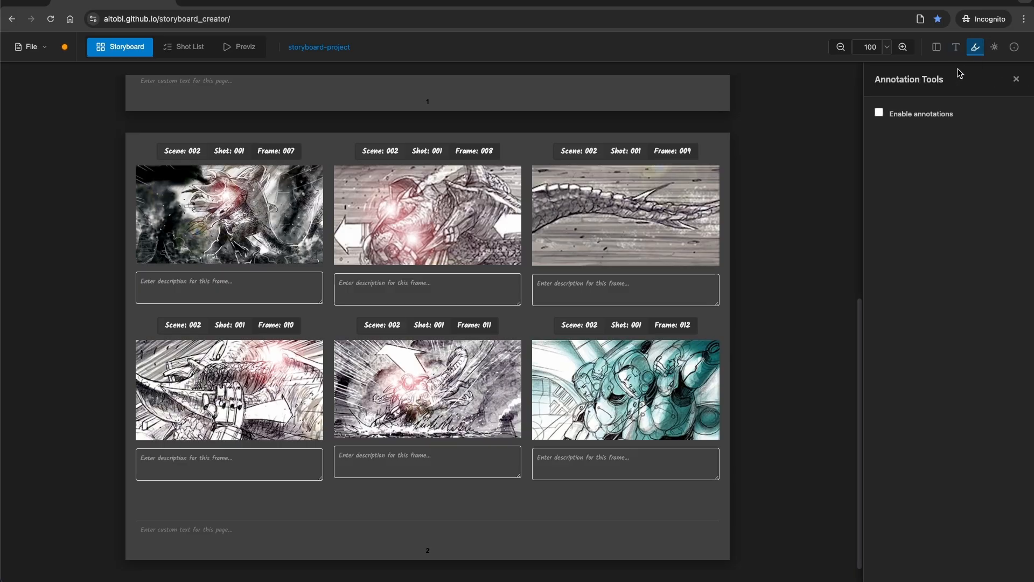
click(880, 115)
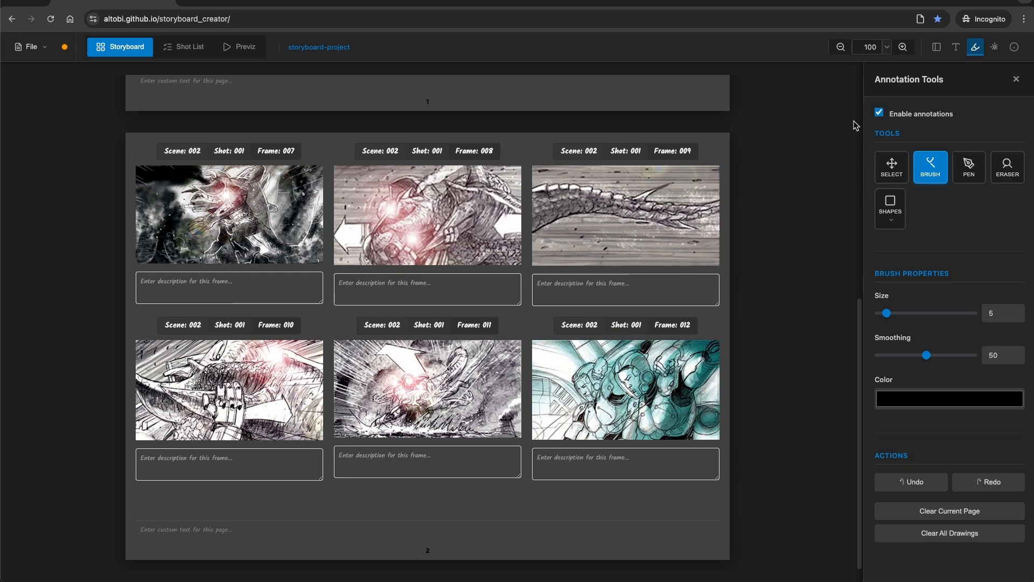
mouse_move(514, 240)
mouse_down()
mouse_move(368, 255)
mouse_move(569, 295)
mouse_move(611, 192)
mouse_move(605, 222)
mouse_move(537, 210)
mouse_move(575, 258)
mouse_up()
mouse_move(213, 217)
mouse_down()
mouse_move(240, 222)
mouse_move(258, 271)
mouse_up()
drag(617, 291, 569, 418)
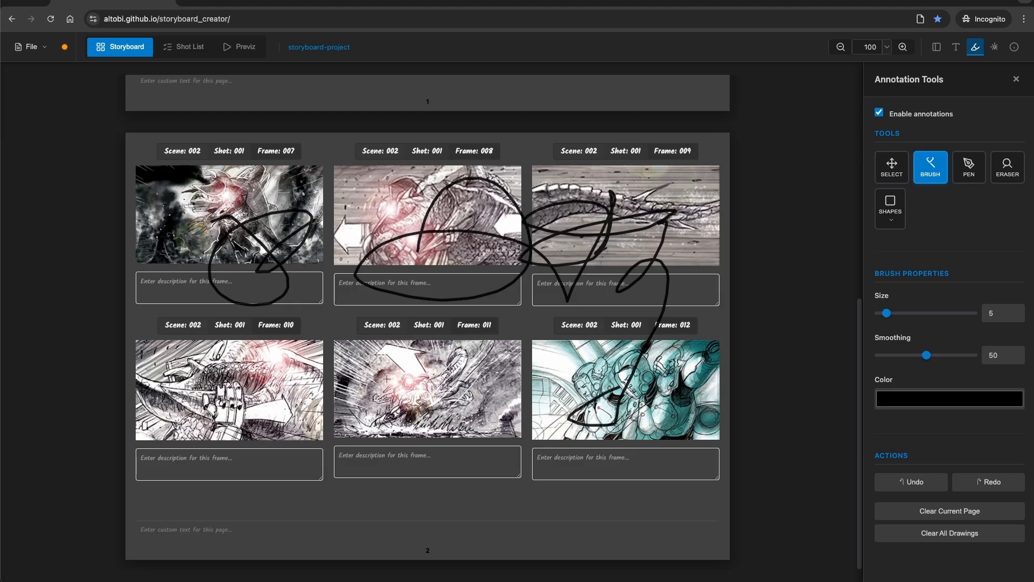
mouse_move(386, 378)
mouse_down()
mouse_move(390, 412)
mouse_move(404, 381)
mouse_up()
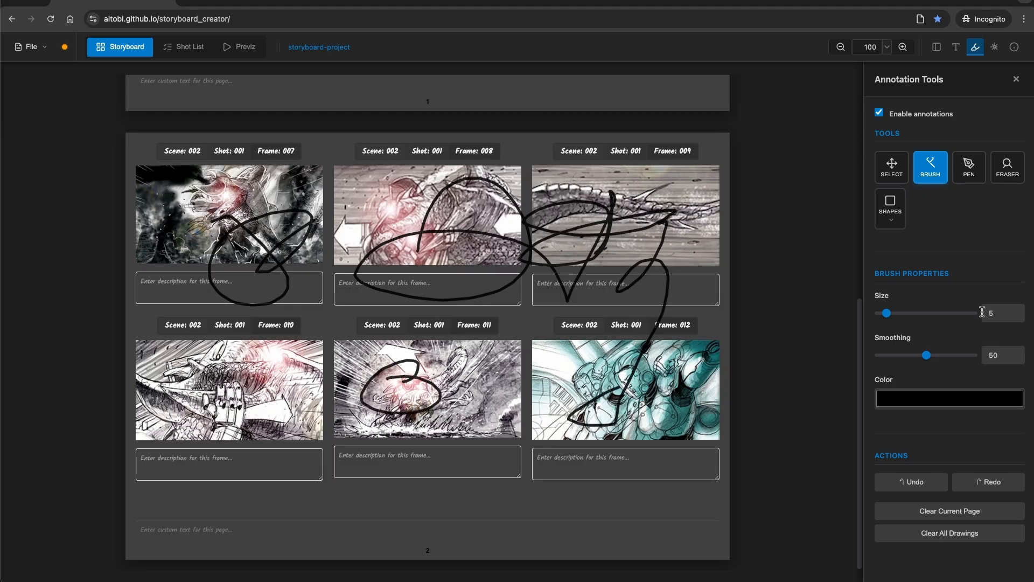
Clear all annotation drawings and turn annotations off
click(949, 533)
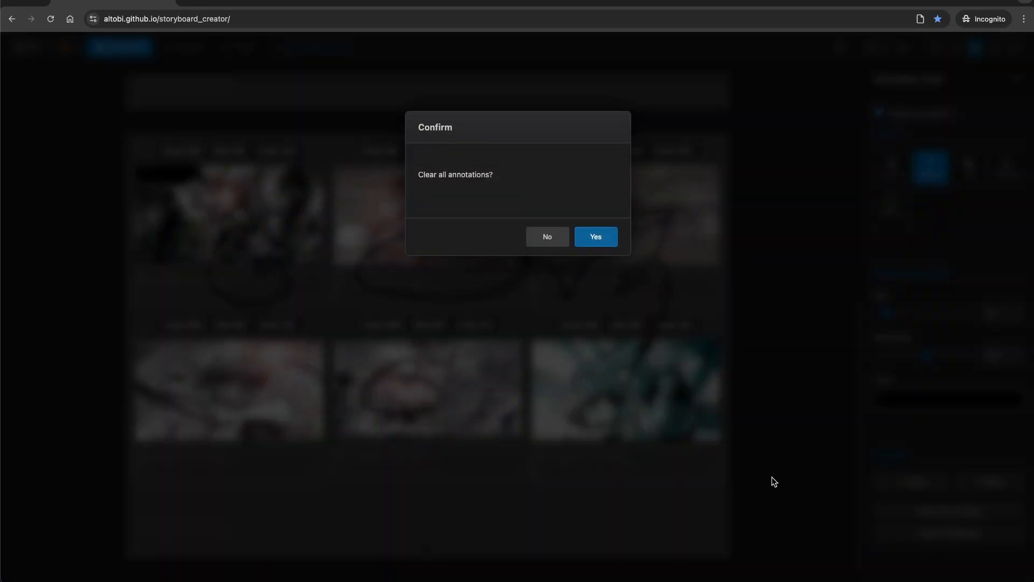
click(616, 234)
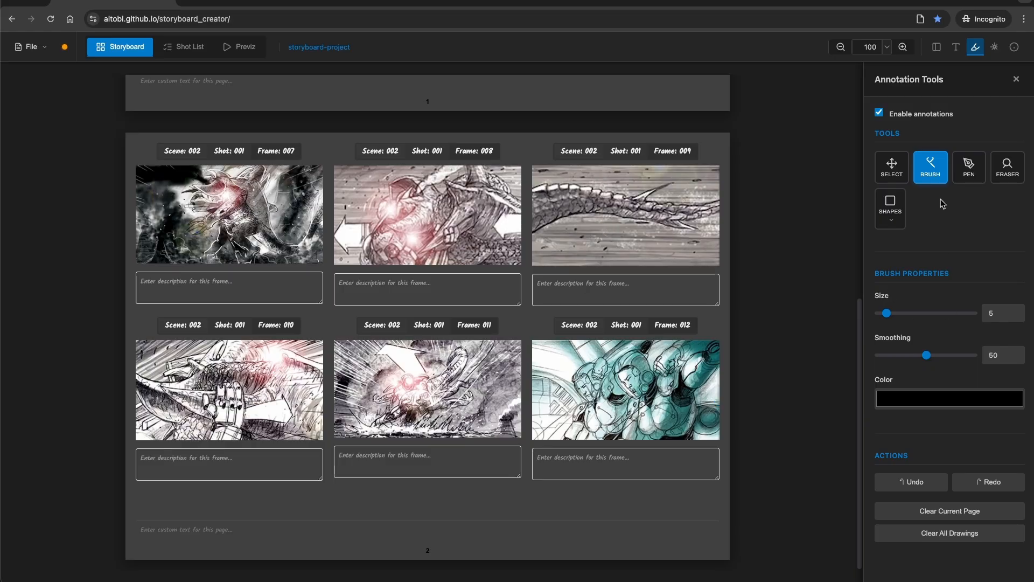
click(918, 117)
Review the image compression settings and the project info, then close the project info
click(994, 47)
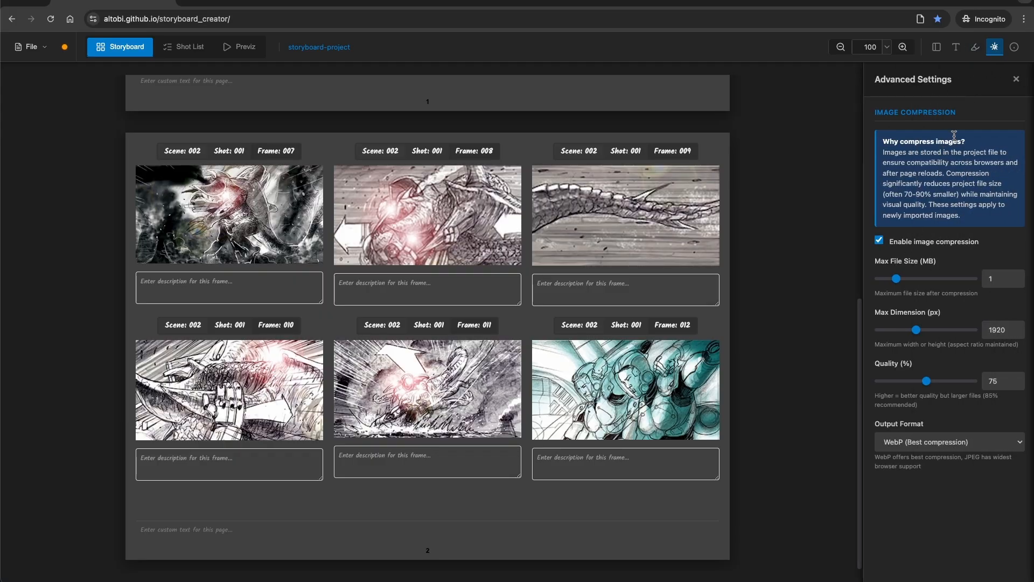
click(1014, 48)
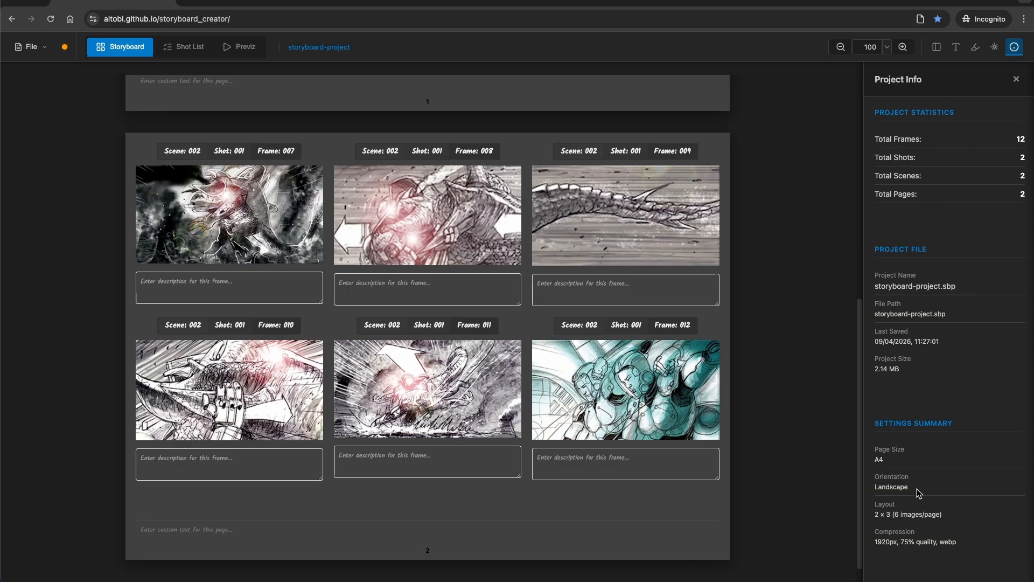
click(1016, 48)
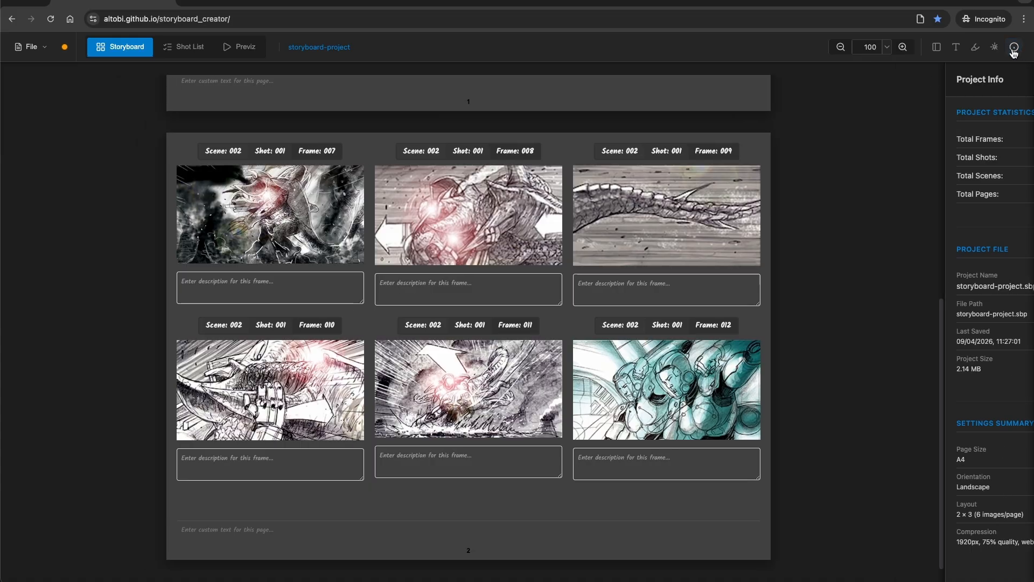
Try zooming the storyboard in and out, and reset the zoom to 100%
click(900, 48)
click(841, 46)
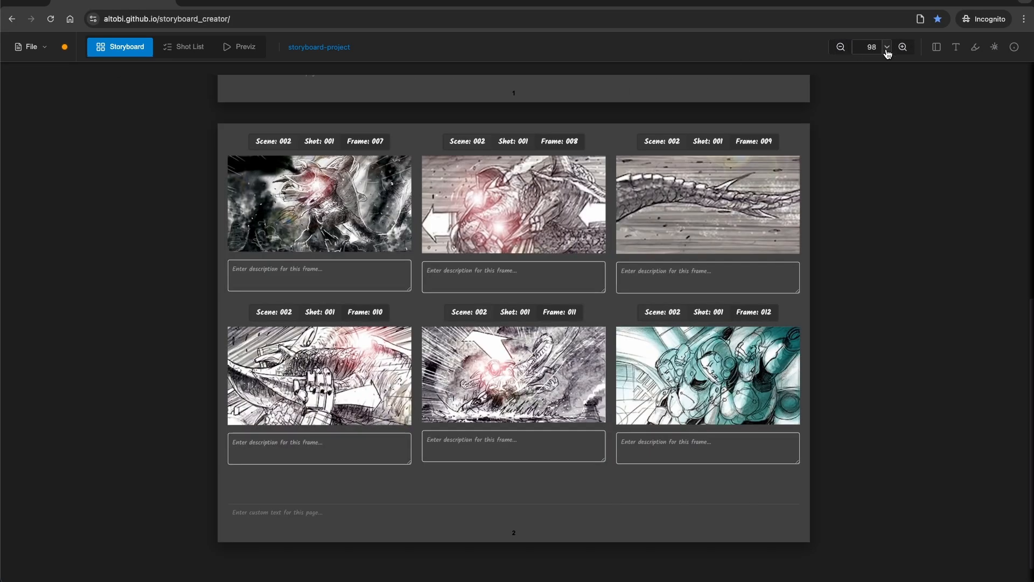
click(887, 47)
click(875, 137)
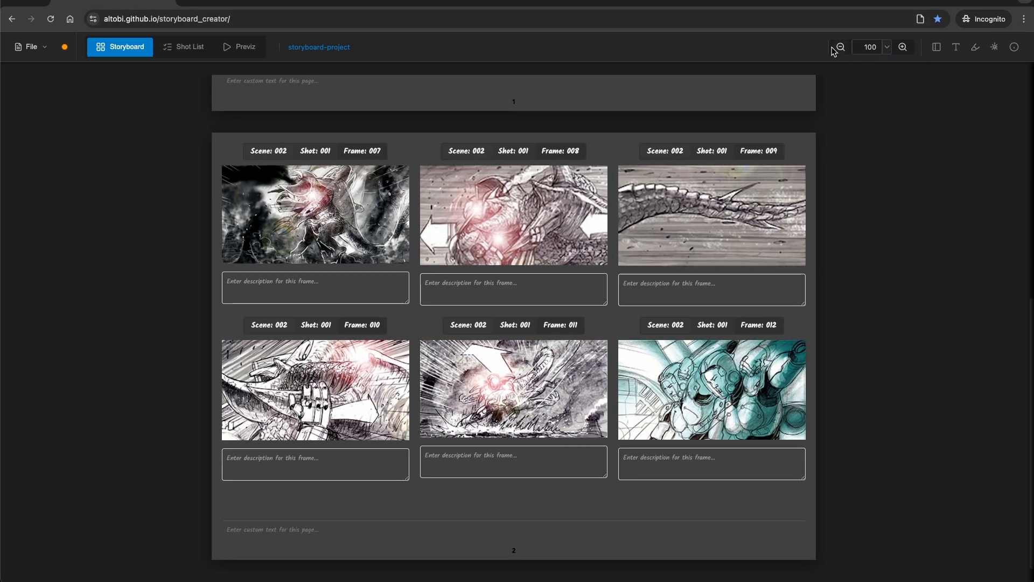
scroll(431, 258, up, 7)
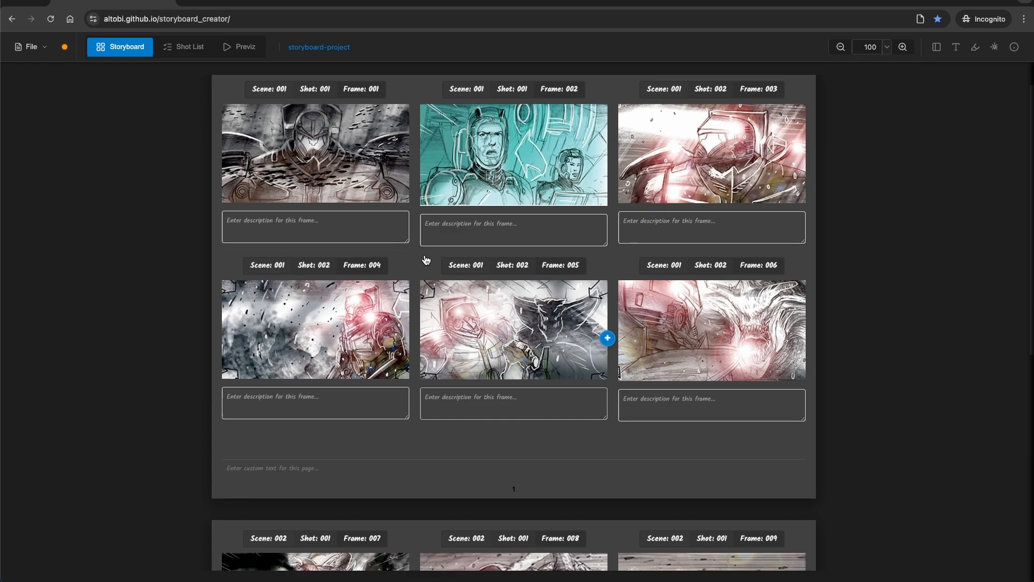
Export the storyboard as storyboard_project.pdf into the storyboard_test folder, keeping the project's background colors
click(45, 50)
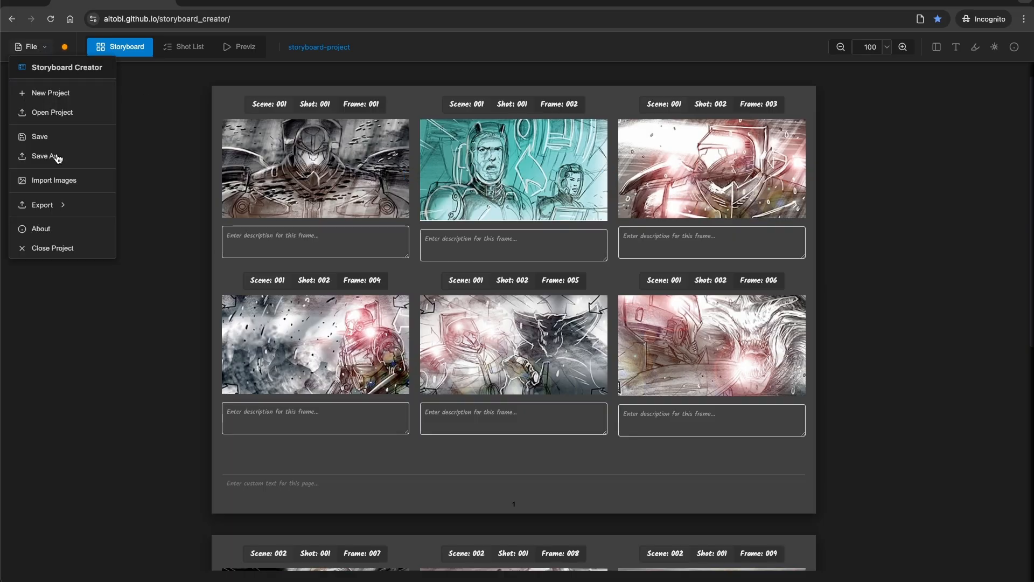
mouse_move(58, 205)
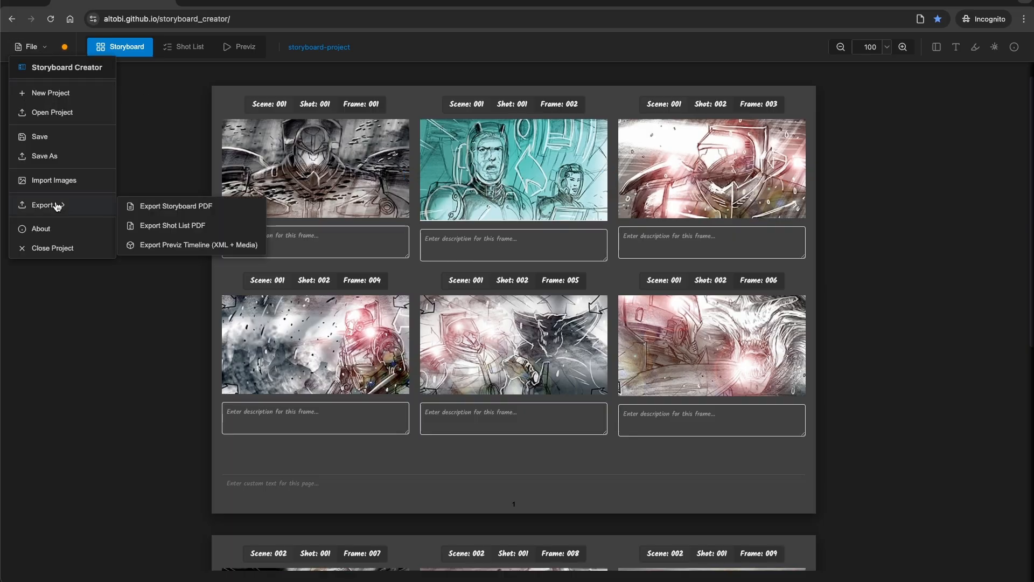
click(187, 211)
drag(452, 159, 385, 159)
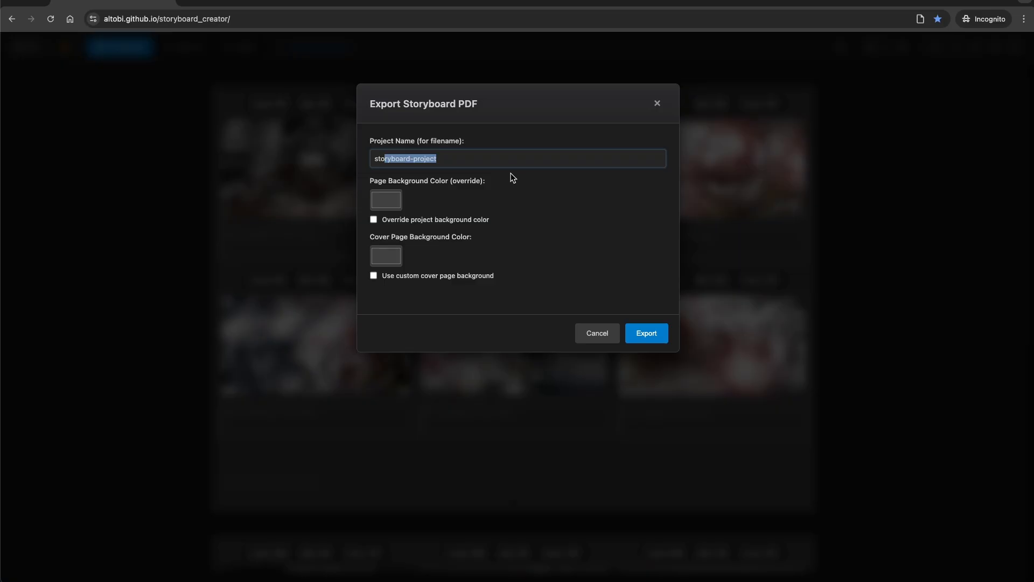
click(650, 334)
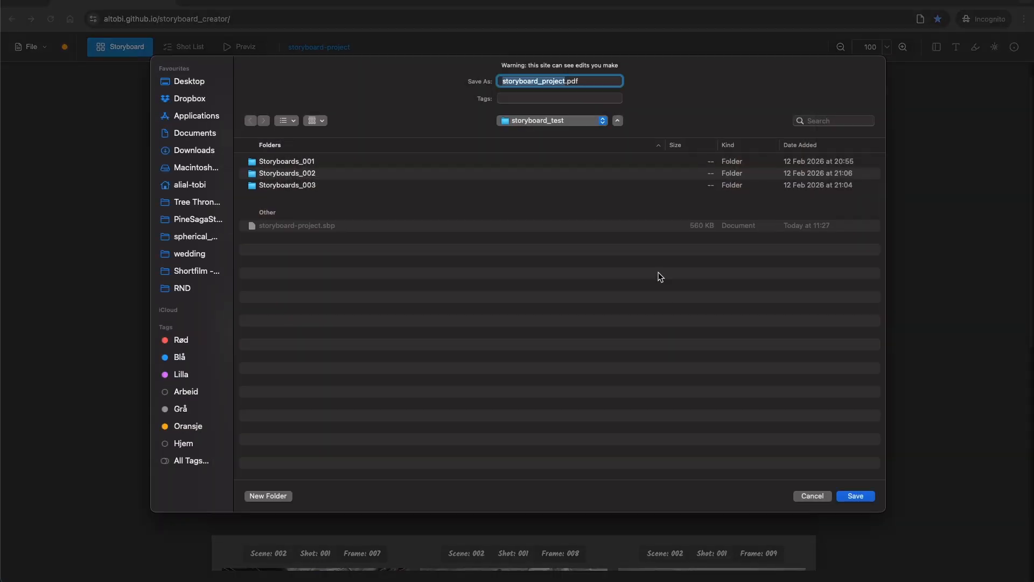
click(853, 495)
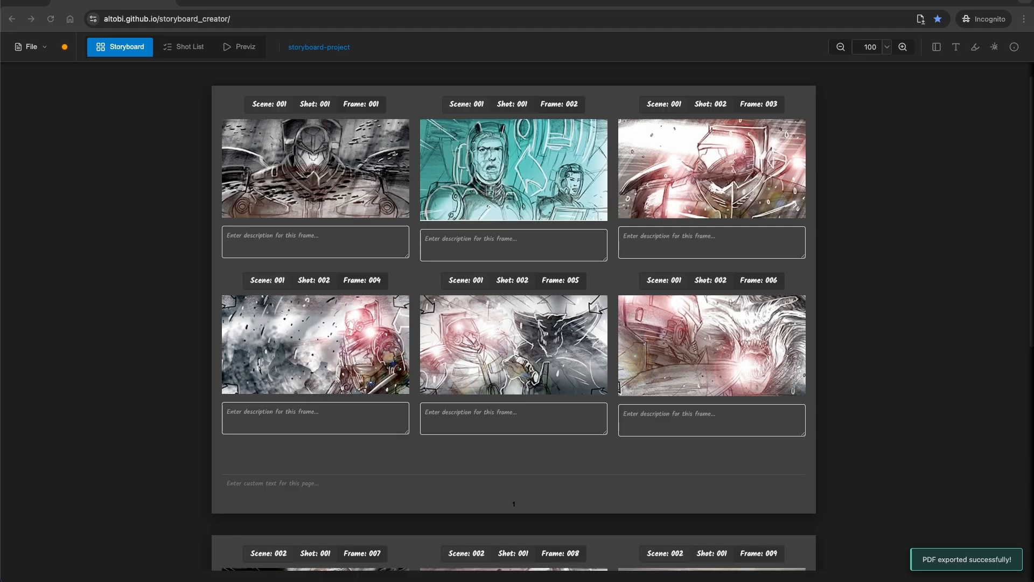
Check both pages of the exported storyboard_project.pdf in the PDF viewer and close it
drag(1033, 22, 358, 16)
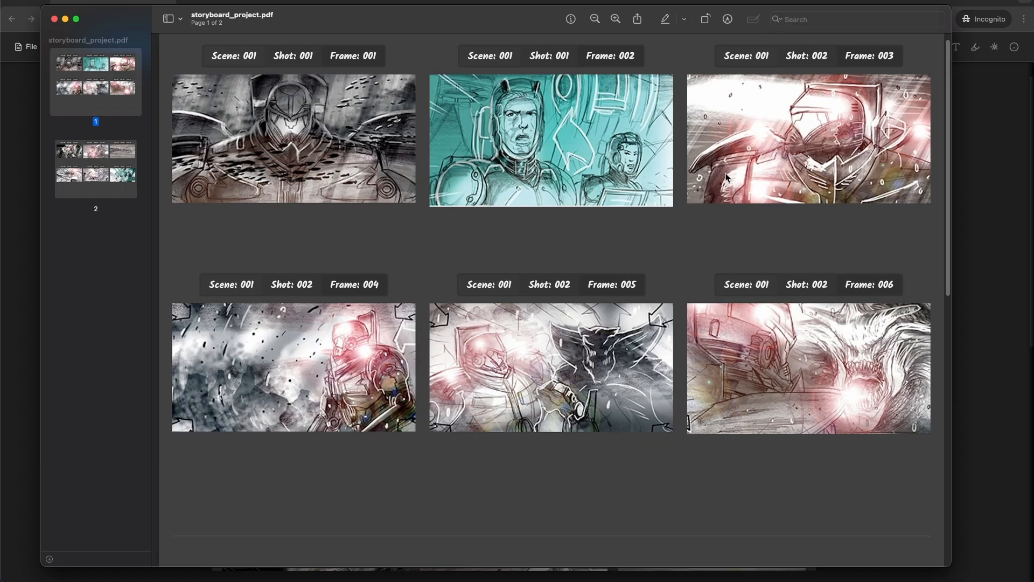
scroll(726, 173, down, 10)
scroll(485, 202, down, 3)
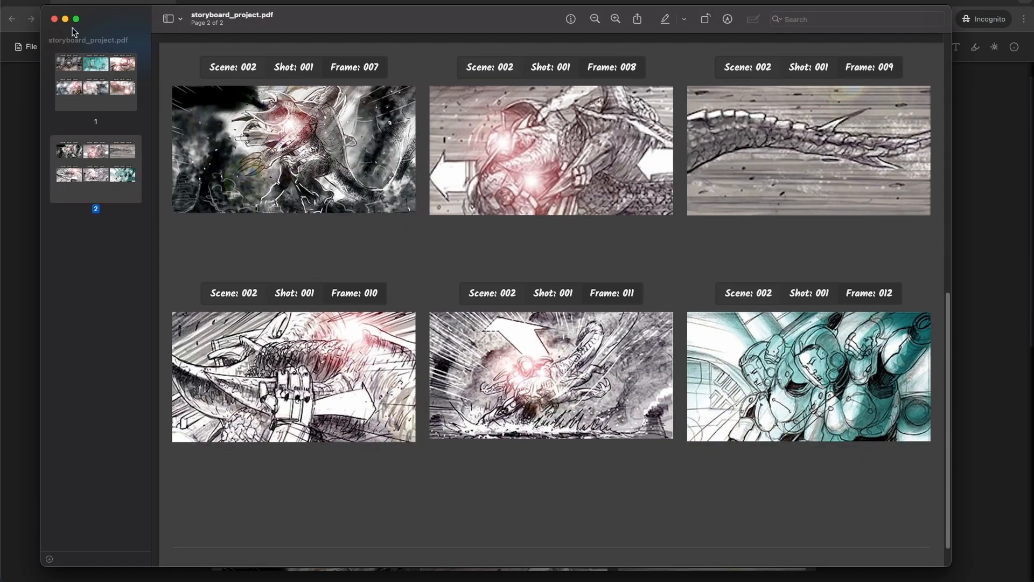
click(55, 20)
Enter the descriptions "asjfløsajfølksjaføl lkjaøljsflsa", "laksjløjsfølakj" and "løkajsløsjafkjl" for frames 001, 002 and 003
click(302, 233)
text(asjfløsajfølksjaføl)
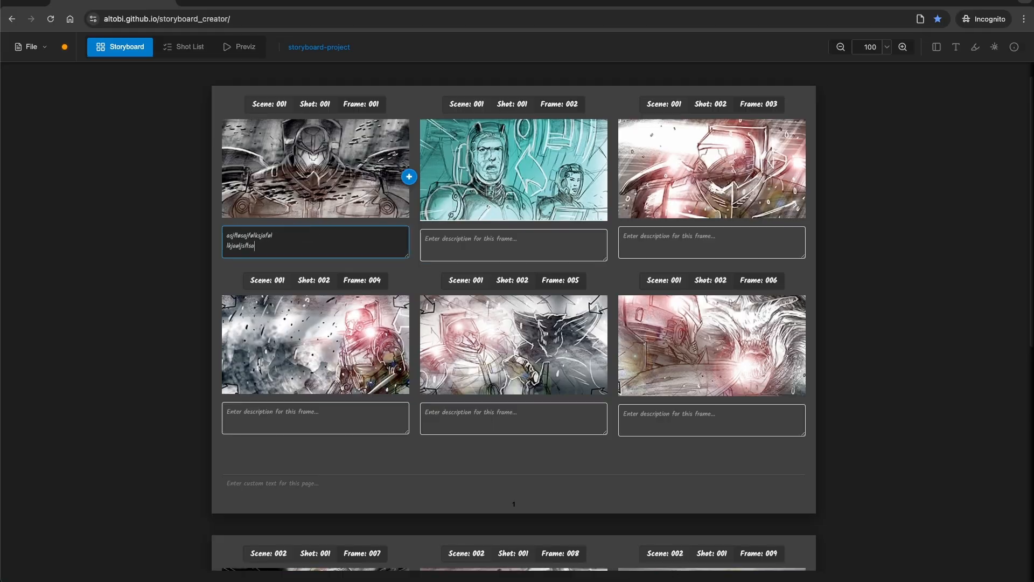
key(Tab)
text(laksjløjsfølakj)
key(Tab)
text(løkajsløsjafkjl)
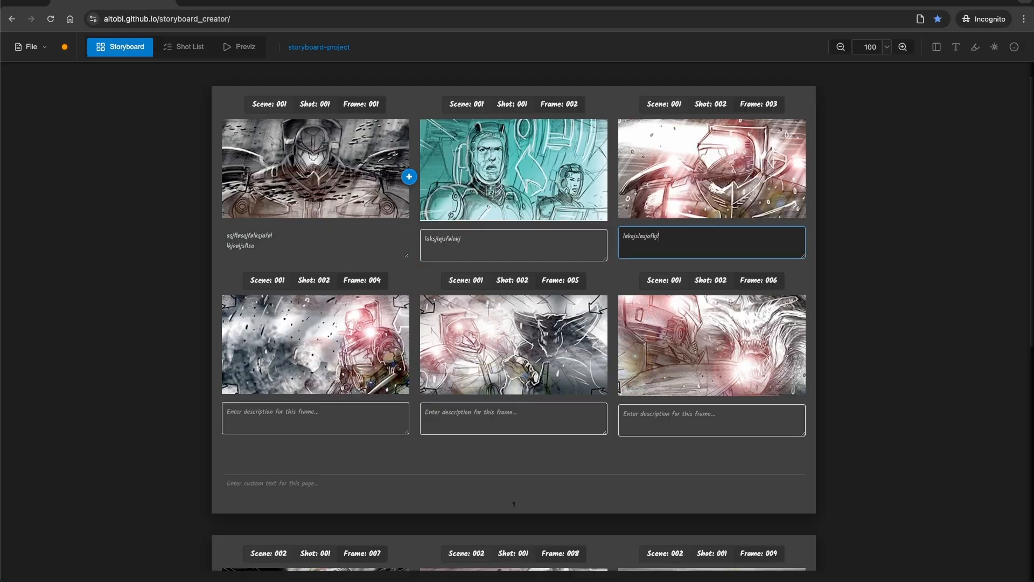
Enter the descriptions "lsøkjafløsajkfsøl", "ølaksjdløajsfølasasjføl" and "løasjfløsajfsaøkfl" for frames 004, 005 and 006
key(Tab)
text(lsøkjaflasajkfsøl)
key(Tab)
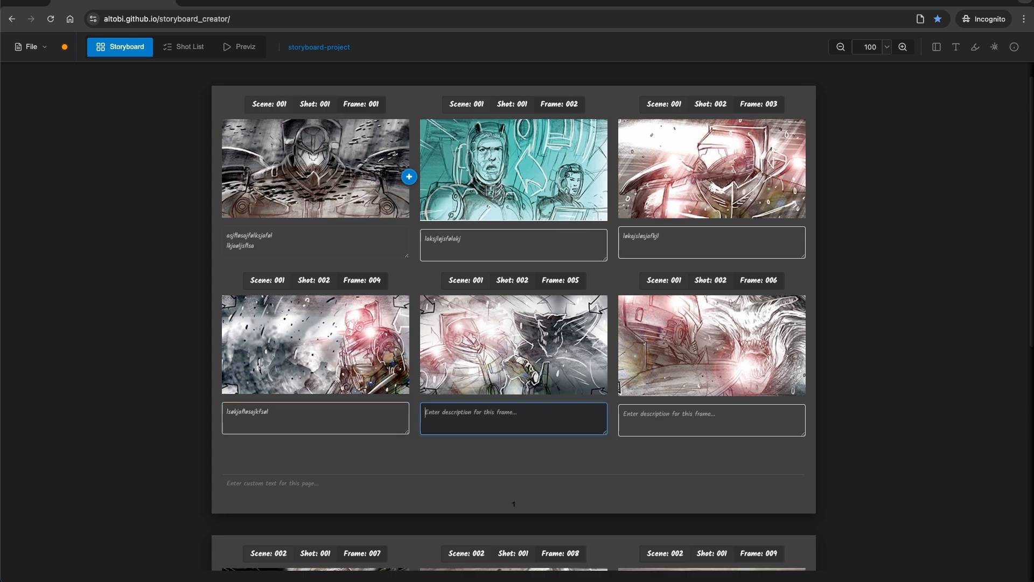
text(ølaksjdløajsf)
text(ølasajsføl)
key(Tab)
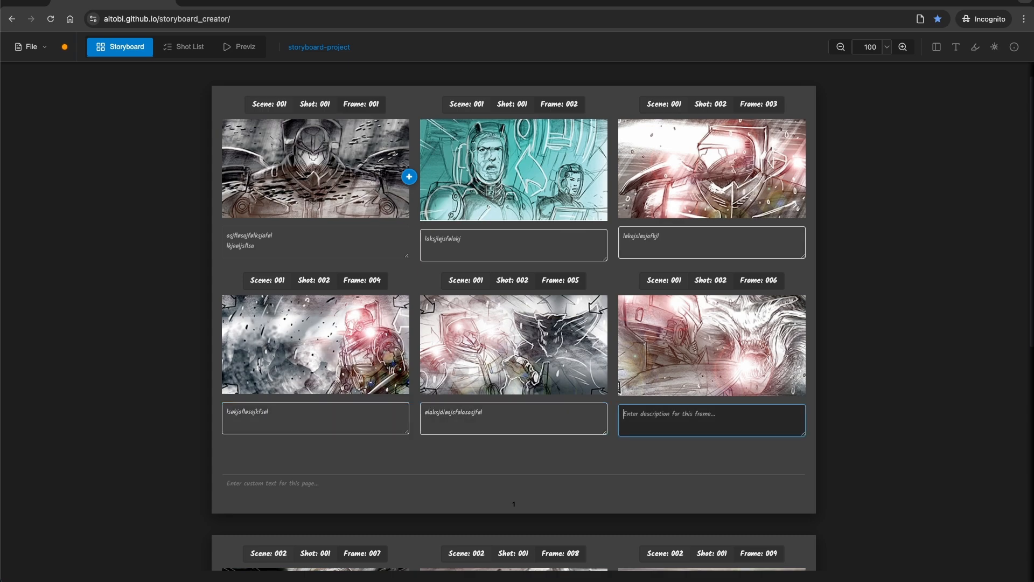
text(løasjfløsajfsaøkfl)
Export the storyboard to PDF again, replacing storyboard_project.pdf in the storyboard_test folder
click(31, 47)
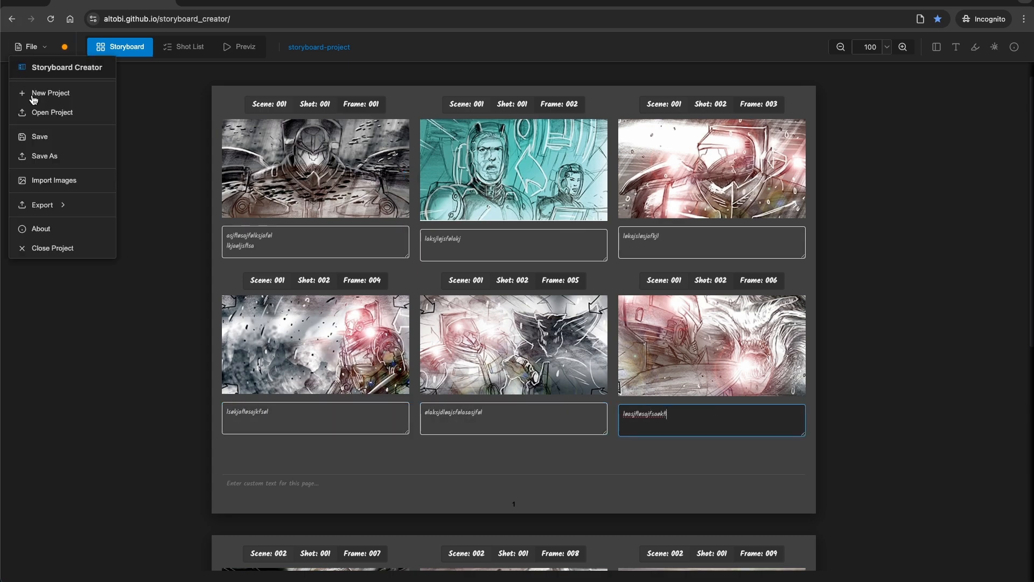
mouse_move(46, 204)
click(159, 206)
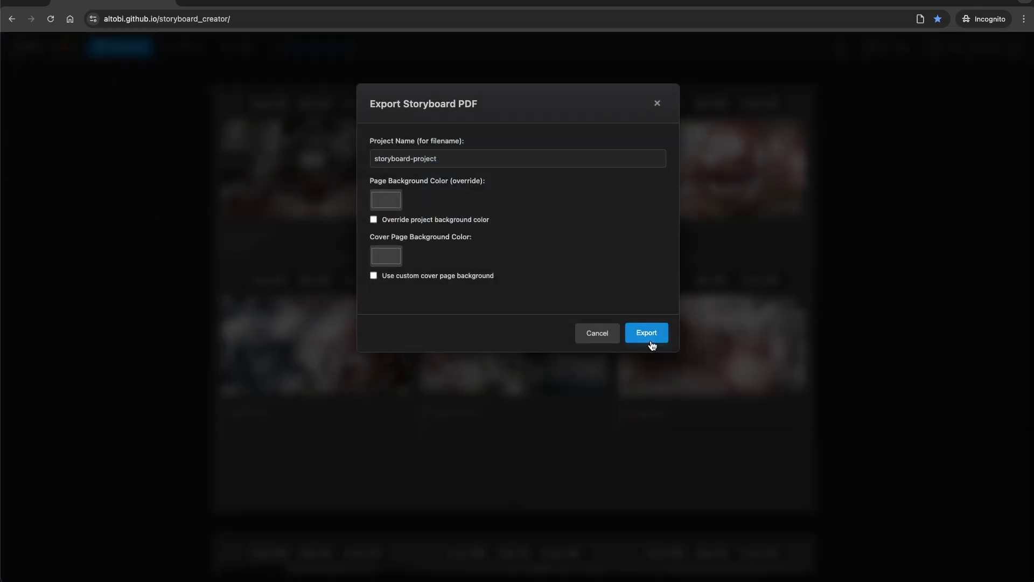
click(648, 330)
click(848, 497)
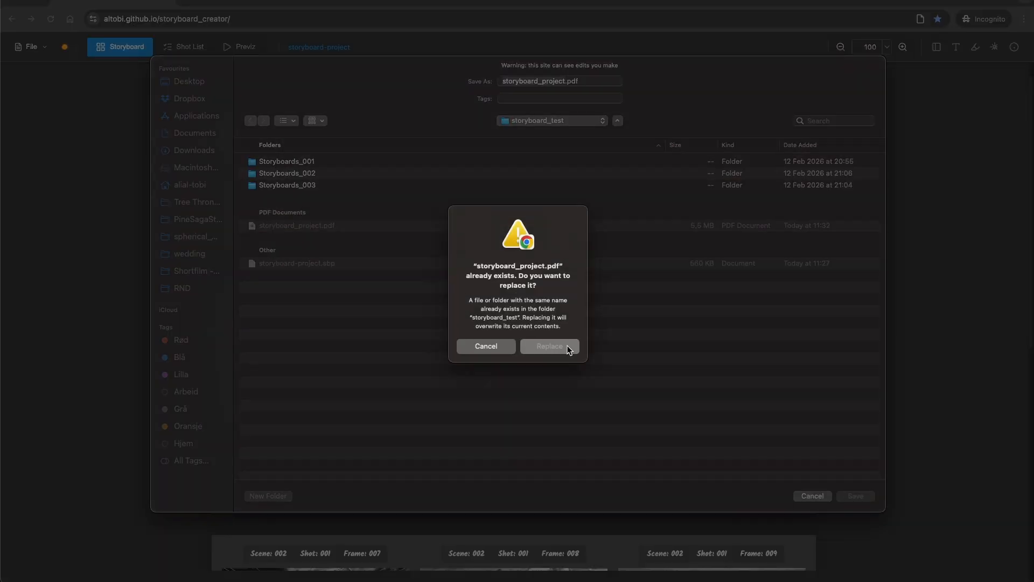
click(568, 345)
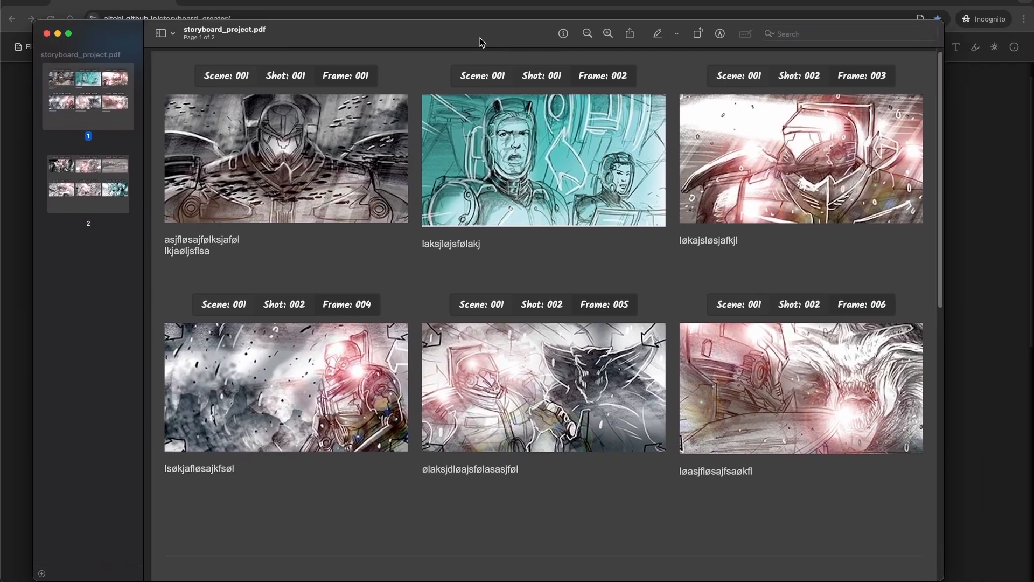
Check that the descriptions of frames 001 and 002 are selectable text in the exported PDF, and close it
drag(480, 245, 429, 245)
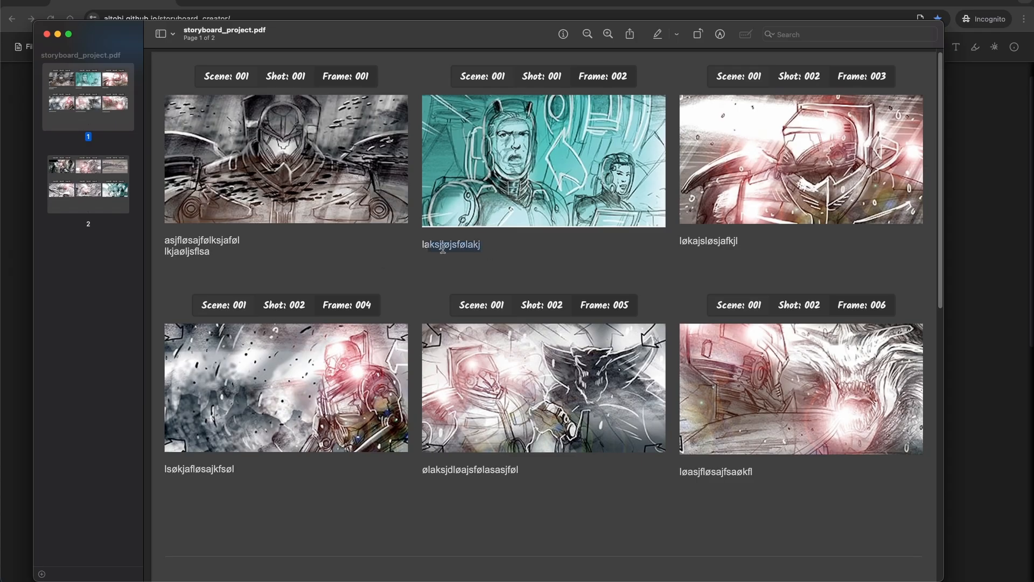
drag(233, 241, 164, 240)
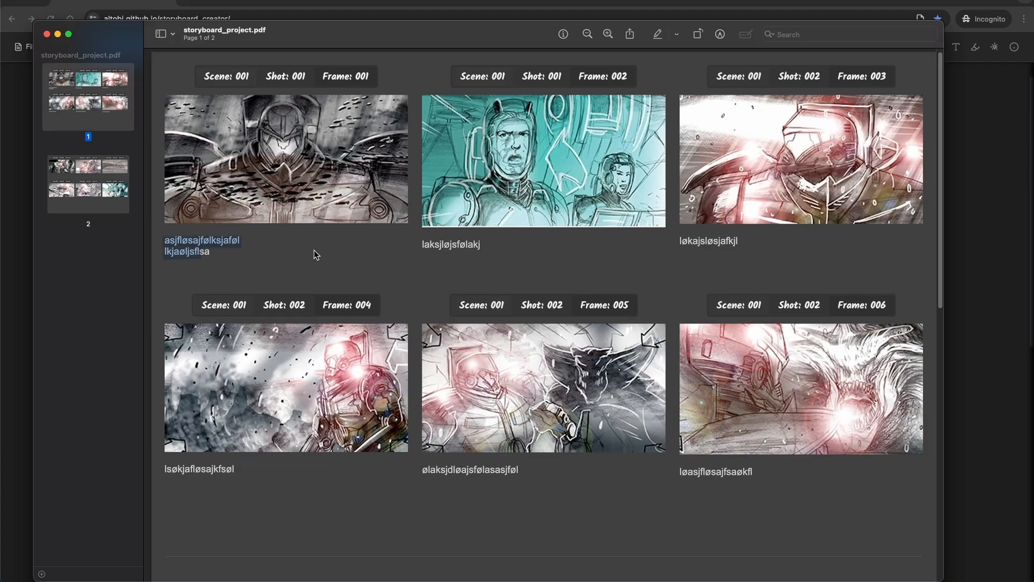
click(48, 34)
Try entering placeholder text in the custom text area of page 2, and clear it again
scroll(557, 272, down, 8)
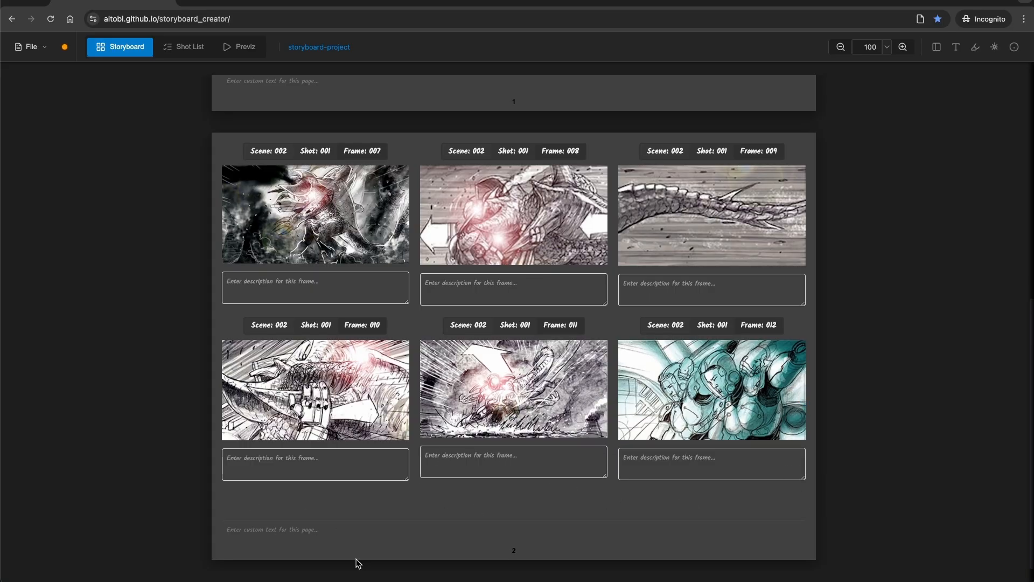
click(252, 530)
text(assafsafasd)
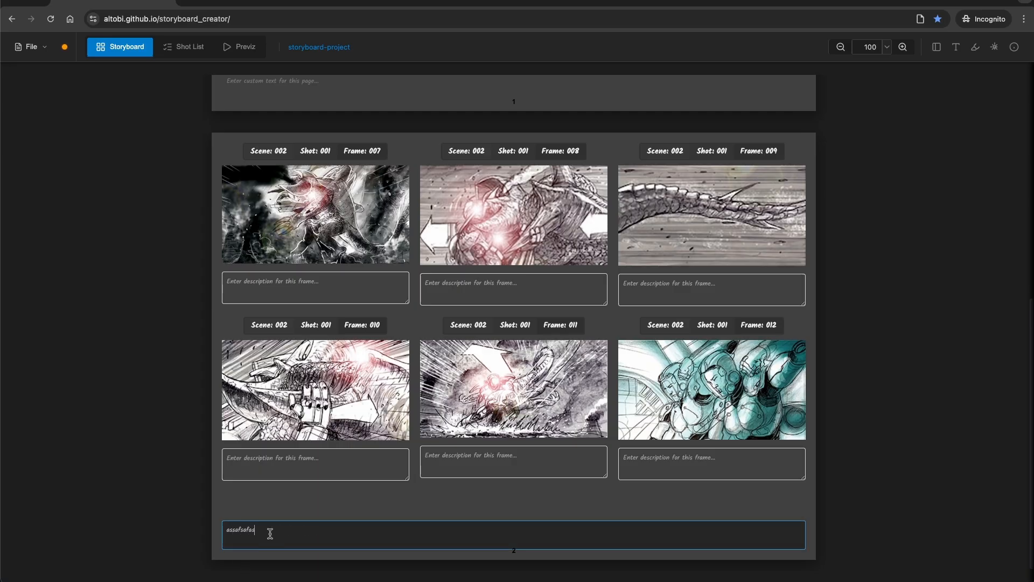
drag(274, 532, 218, 533)
key(BackSpace)
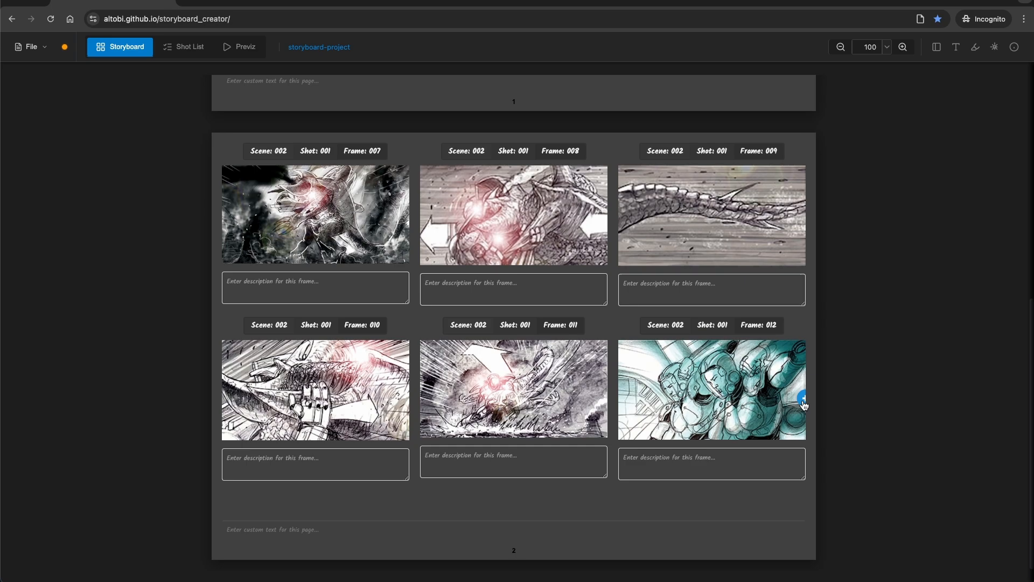
Create a new drawing after frame 012 and number it scene 004, shot 001, frame 001
click(803, 402)
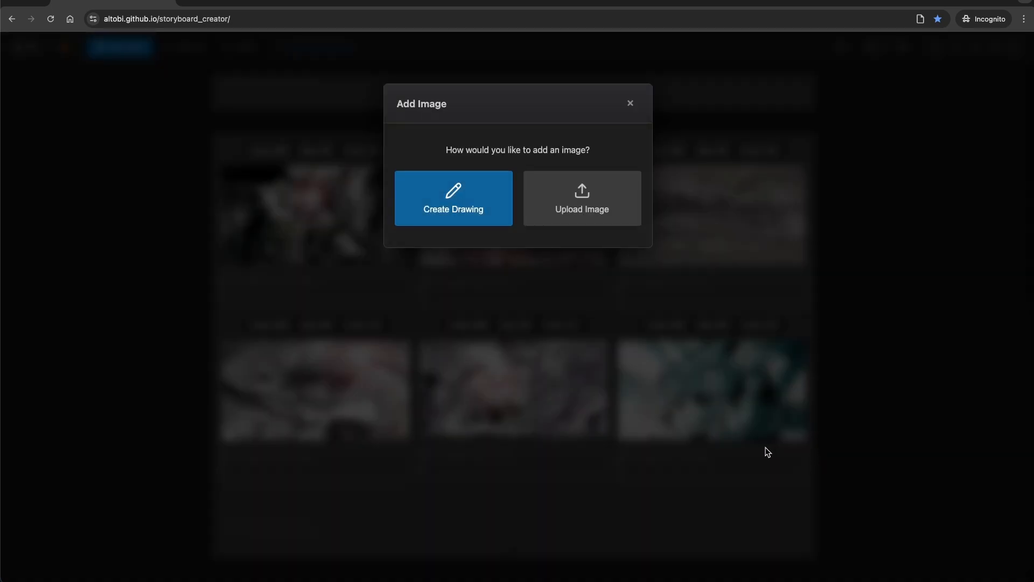
click(466, 221)
click(59, 565)
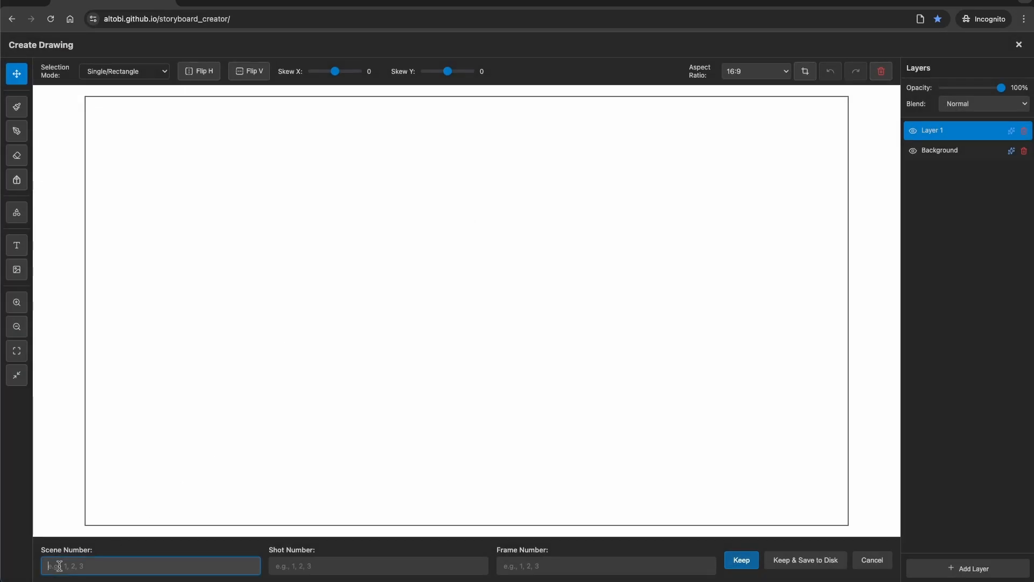
text(003)
key(Tab)
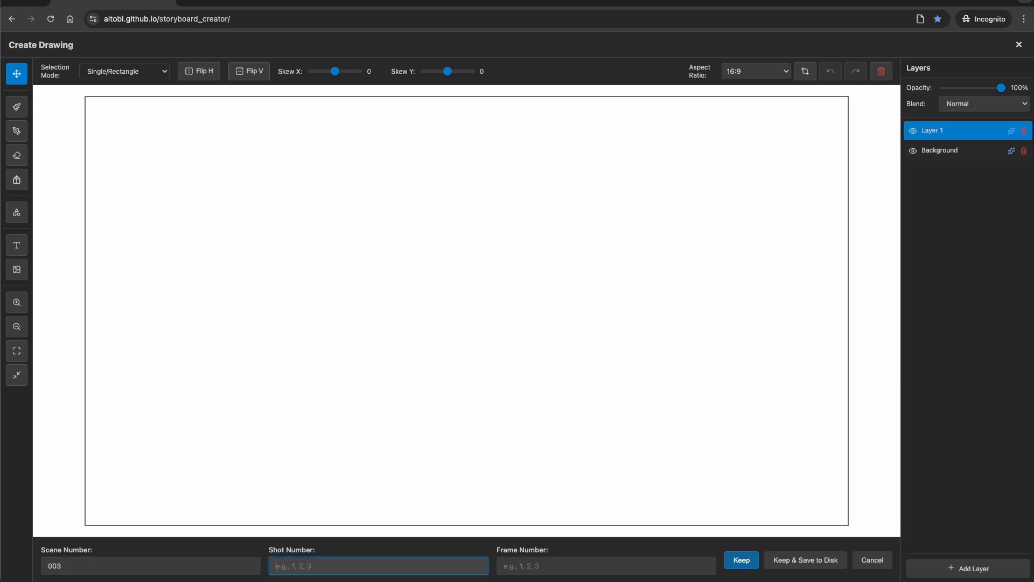
text(001)
key(Tab)
click(114, 563)
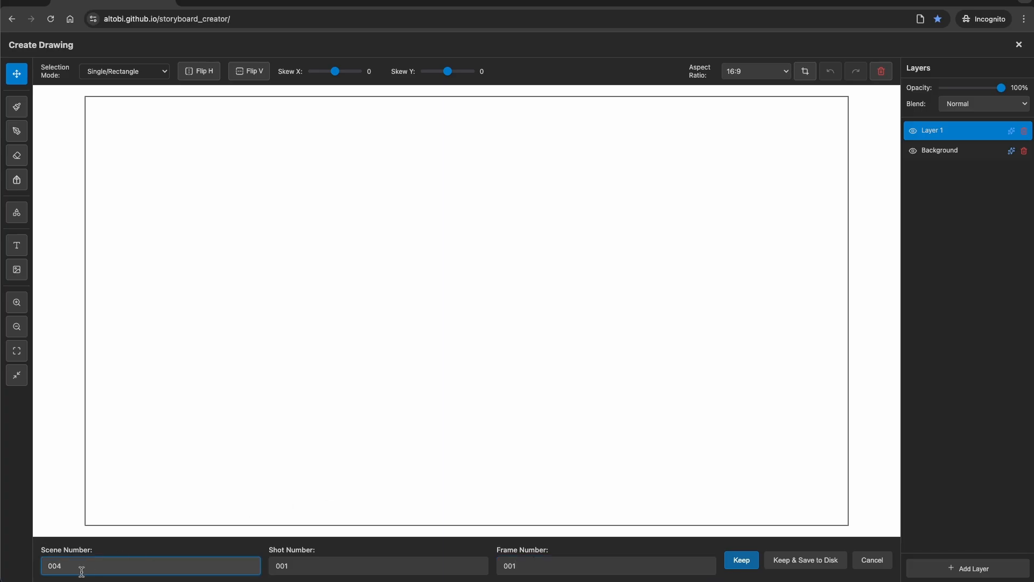
drag(60, 566, 47, 568)
click(63, 566)
Review the available filters, blend modes and opacity setting of Layer 1
click(1012, 132)
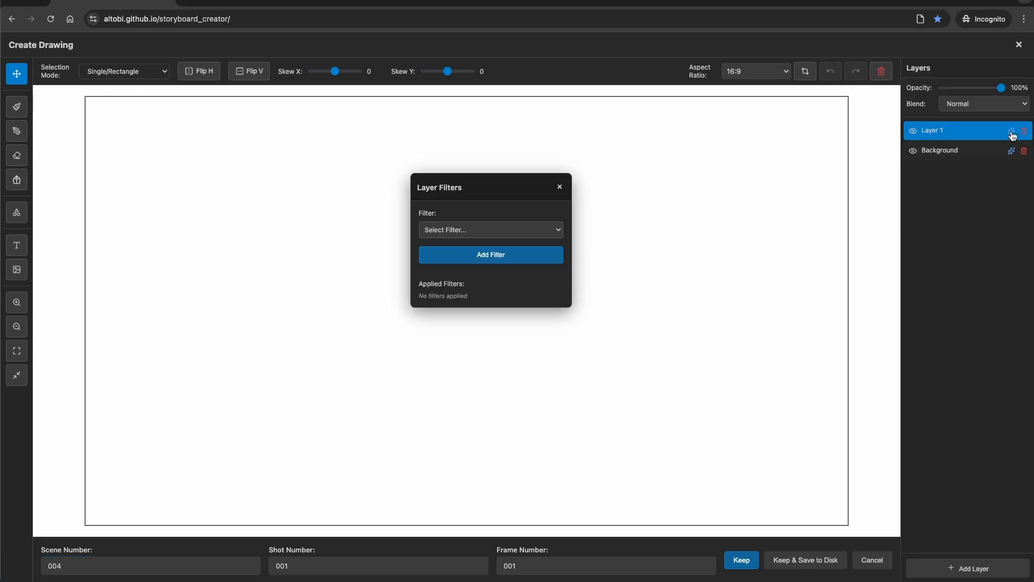
click(478, 226)
click(502, 203)
click(559, 186)
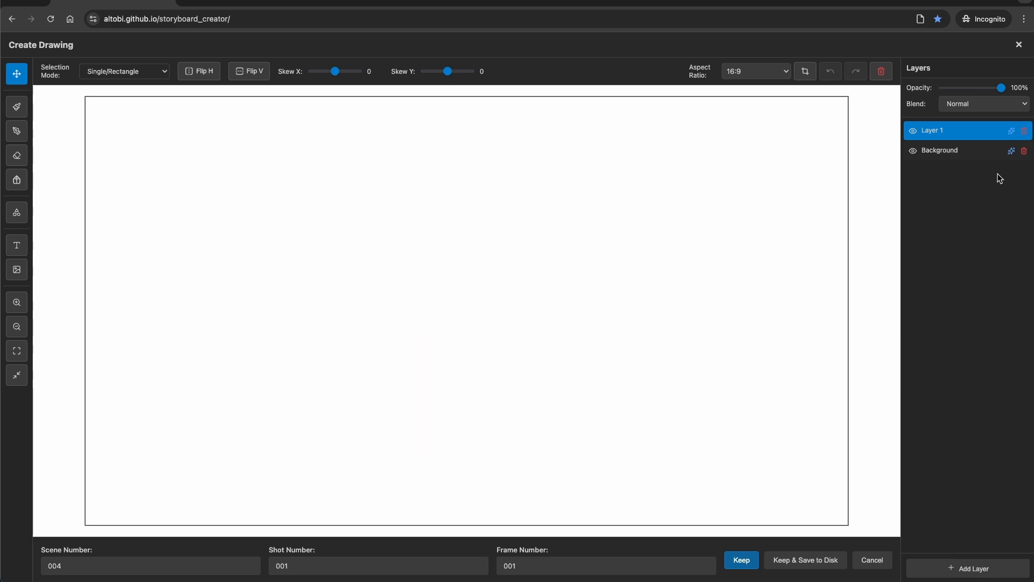
click(977, 104)
click(997, 89)
drag(1000, 87, 1005, 88)
Try the Brush at size 5 on Layer 1, drawing a looping line and a stick figure beside it
click(17, 108)
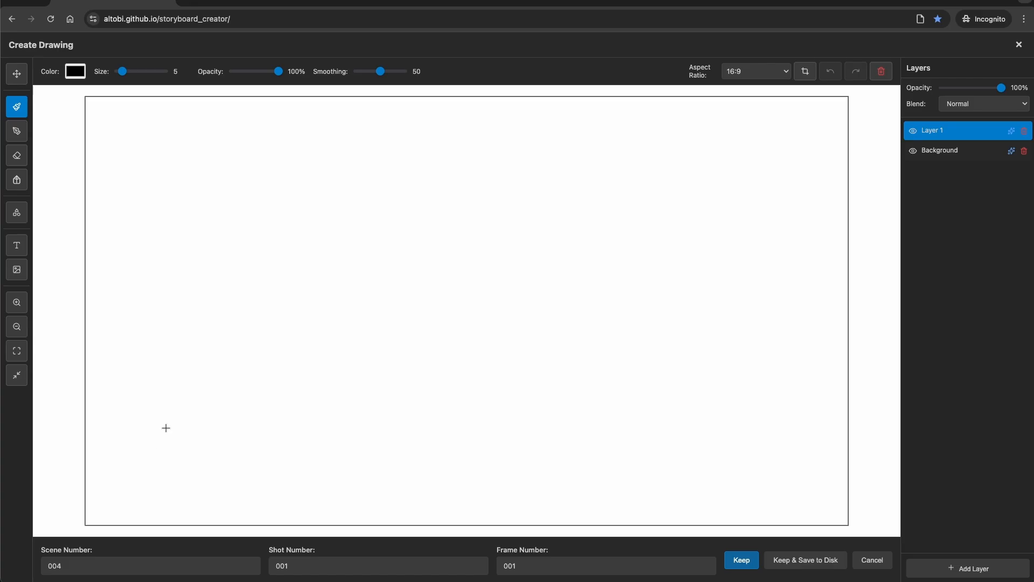
mouse_move(253, 338)
mouse_down()
mouse_move(344, 238)
mouse_move(597, 348)
mouse_up()
drag(232, 211, 215, 327)
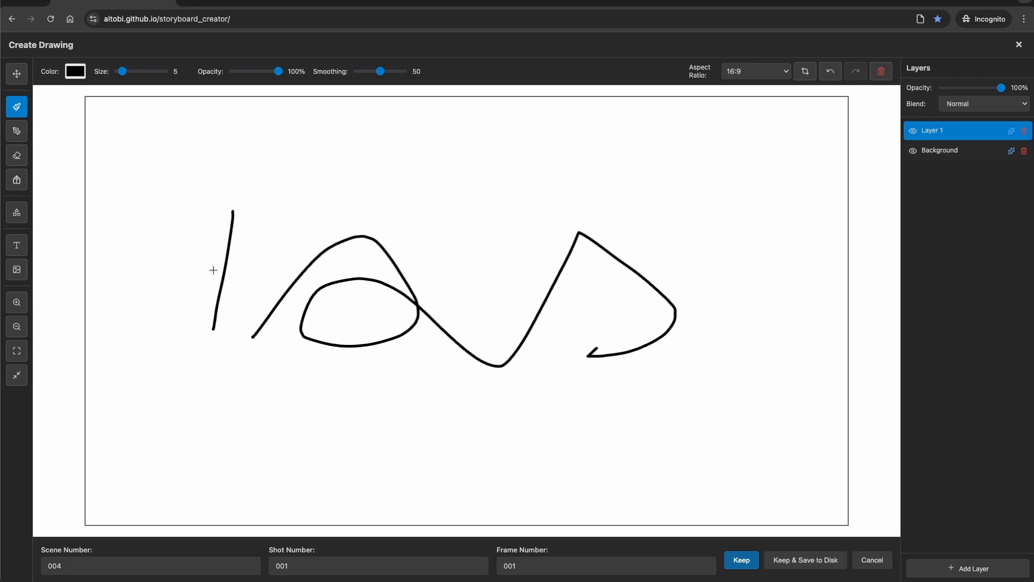
drag(226, 182, 237, 222)
drag(210, 329, 181, 359)
drag(217, 327, 230, 360)
mouse_move(232, 228)
mouse_down()
mouse_move(196, 252)
mouse_move(263, 271)
mouse_up()
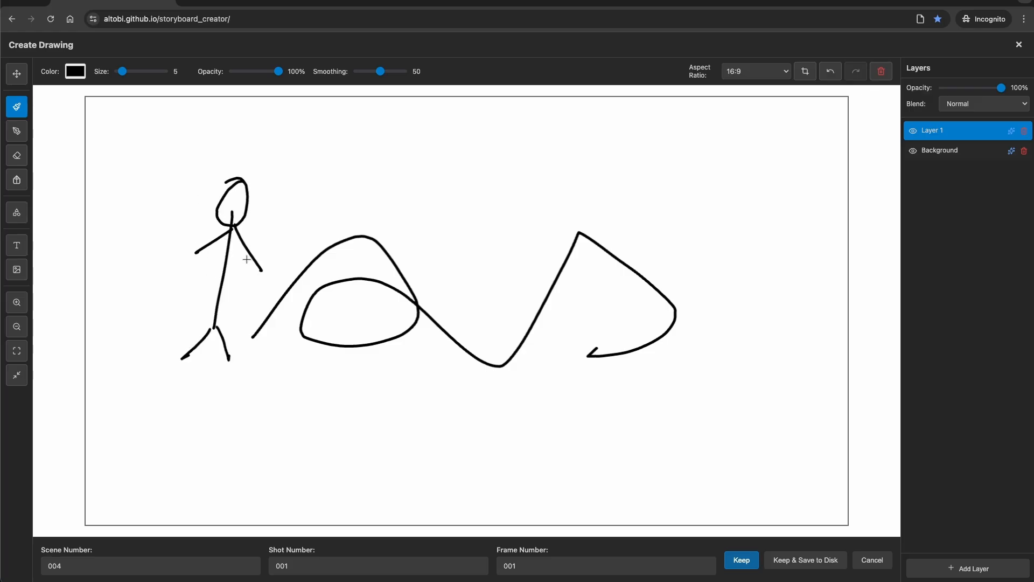
Undo the test brush strokes and delete Layer 1
click(834, 75)
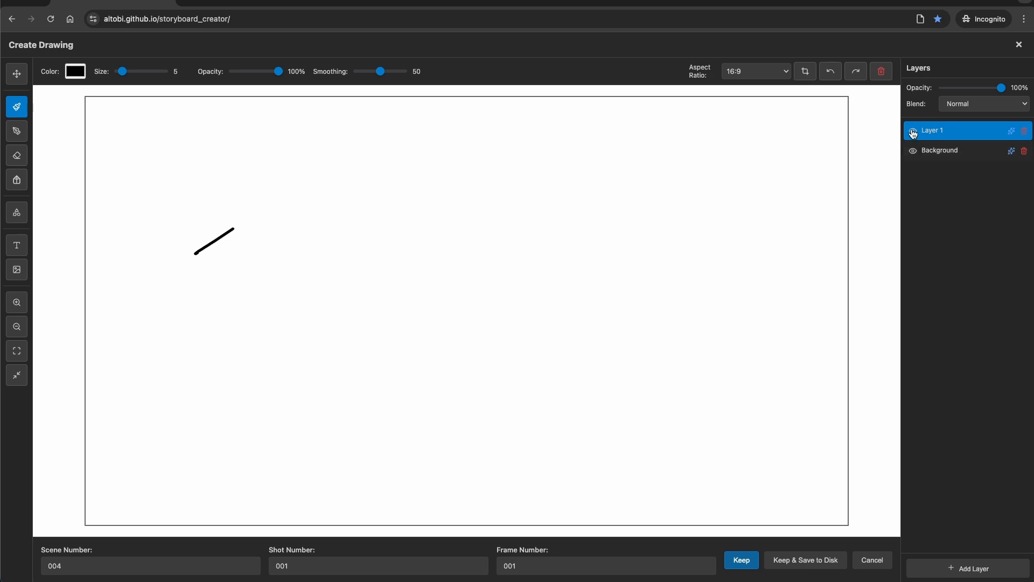
click(1024, 131)
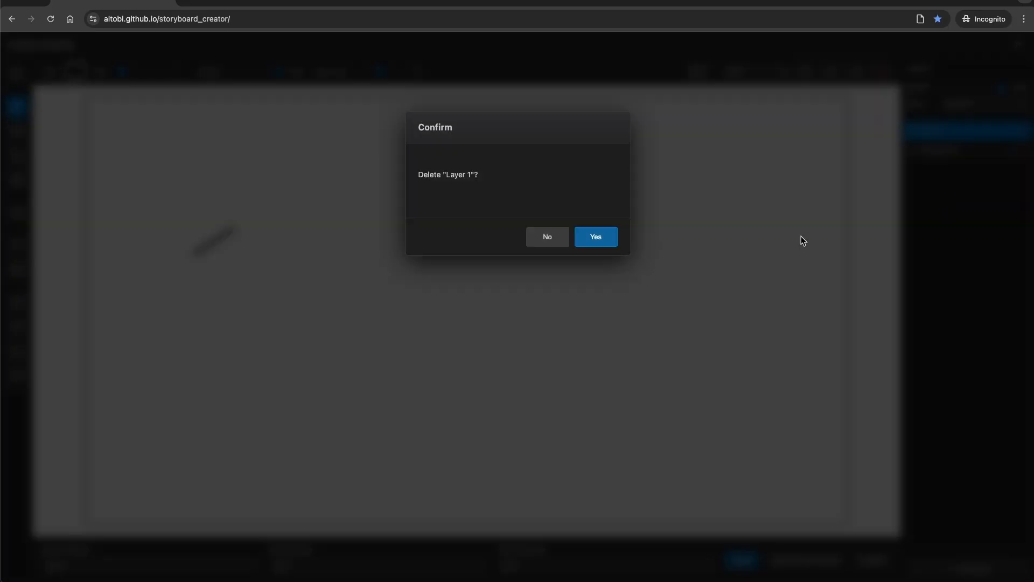
click(596, 238)
Add a new layer and draw a stick figure on the left side of the frame with the Brush
click(968, 568)
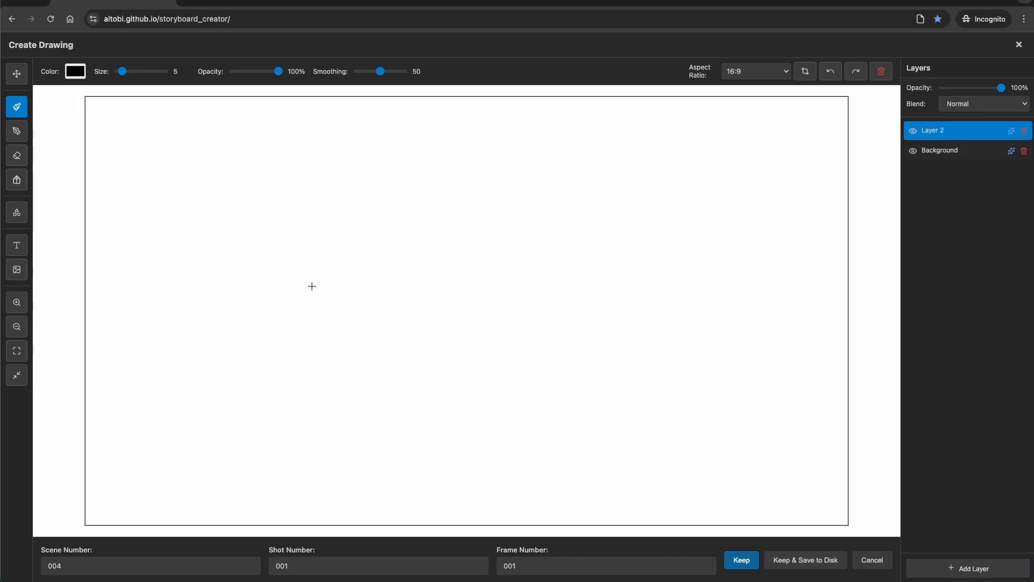
drag(246, 273, 231, 369)
mouse_move(253, 241)
mouse_down()
mouse_move(228, 272)
mouse_move(258, 249)
mouse_up()
mouse_move(231, 369)
mouse_down()
mouse_move(206, 402)
mouse_move(262, 410)
mouse_up()
drag(244, 288, 212, 318)
drag(245, 290, 260, 316)
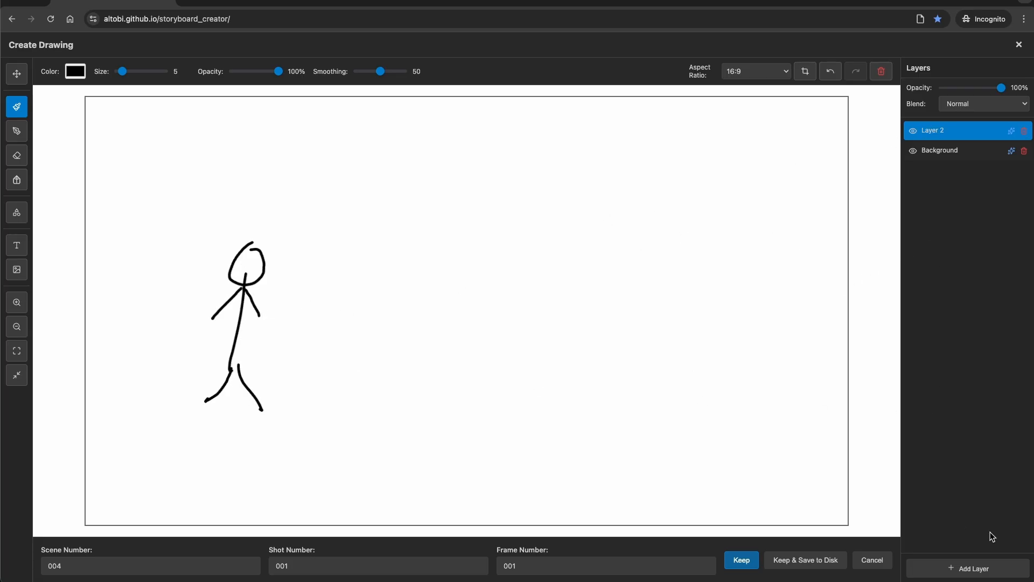
Add another layer and draw a road on it with two diverging edge lines and a dashed center line
click(968, 574)
drag(390, 213, 101, 468)
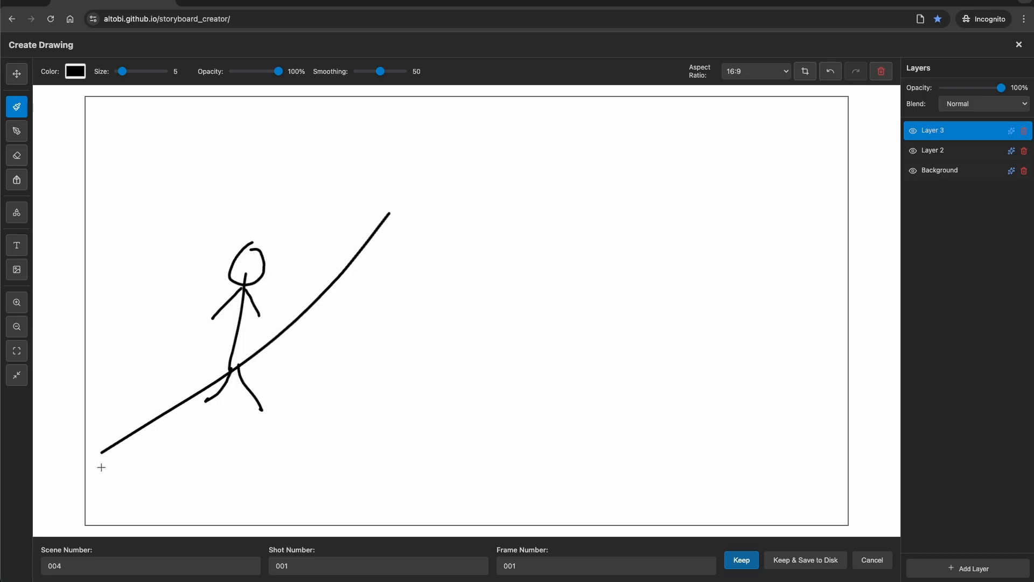
drag(545, 204, 837, 518)
drag(464, 228, 461, 264)
drag(463, 302, 462, 373)
drag(458, 392, 445, 520)
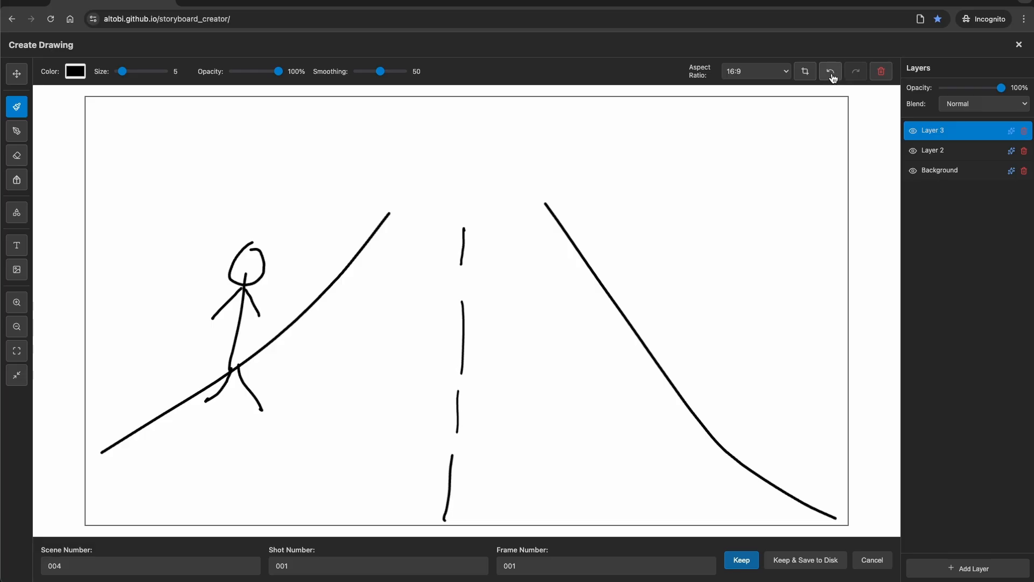
Toggle the road layer's visibility off and on, and erase a small gap near the upper end of the left road edge
click(914, 131)
click(913, 132)
click(17, 155)
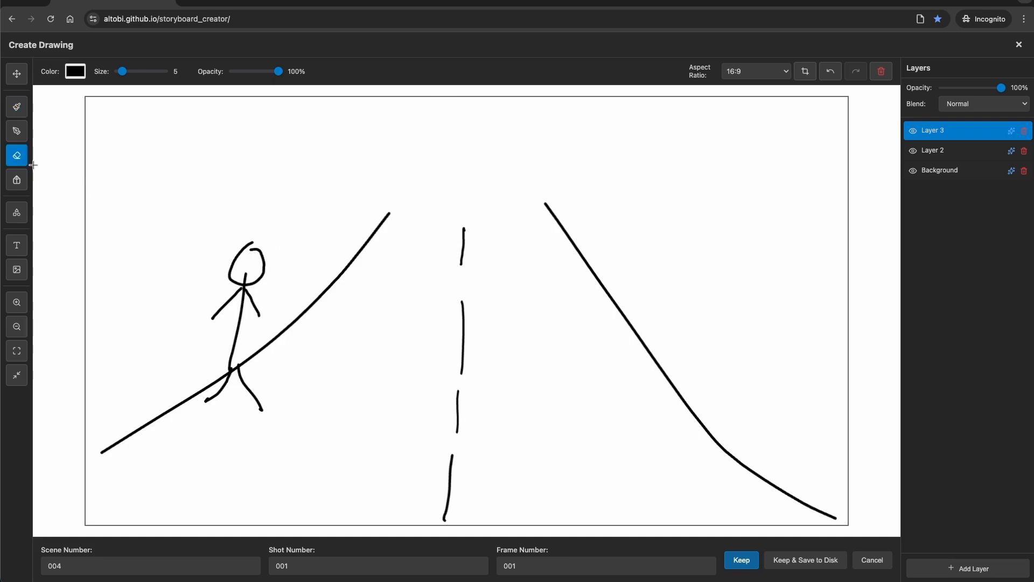
drag(372, 214, 374, 241)
Draw four solid black arrow shapes on the road layer, one near each frame corner, pointing toward the center
click(18, 212)
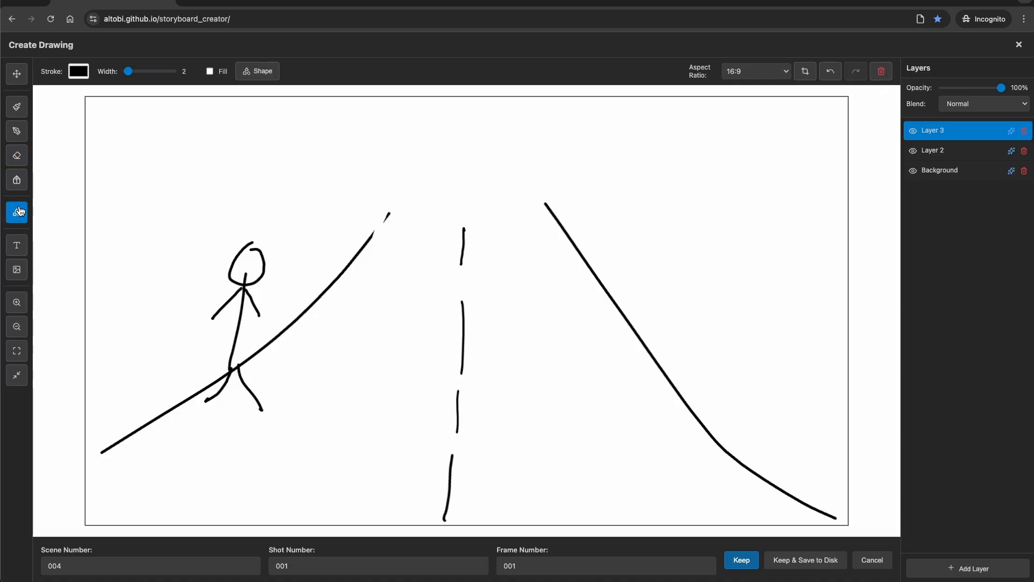
click(259, 76)
drag(94, 511, 223, 417)
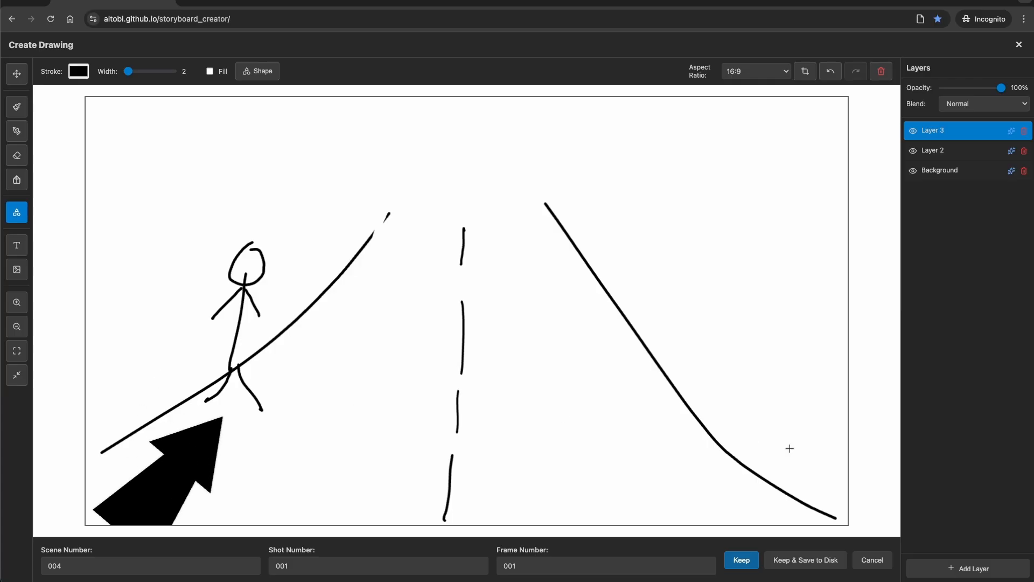
drag(829, 504, 781, 416)
drag(827, 111, 746, 160)
drag(90, 107, 156, 182)
Move the four arrows closer to the frame's corners, and leave nothing selected
click(16, 73)
click(134, 152)
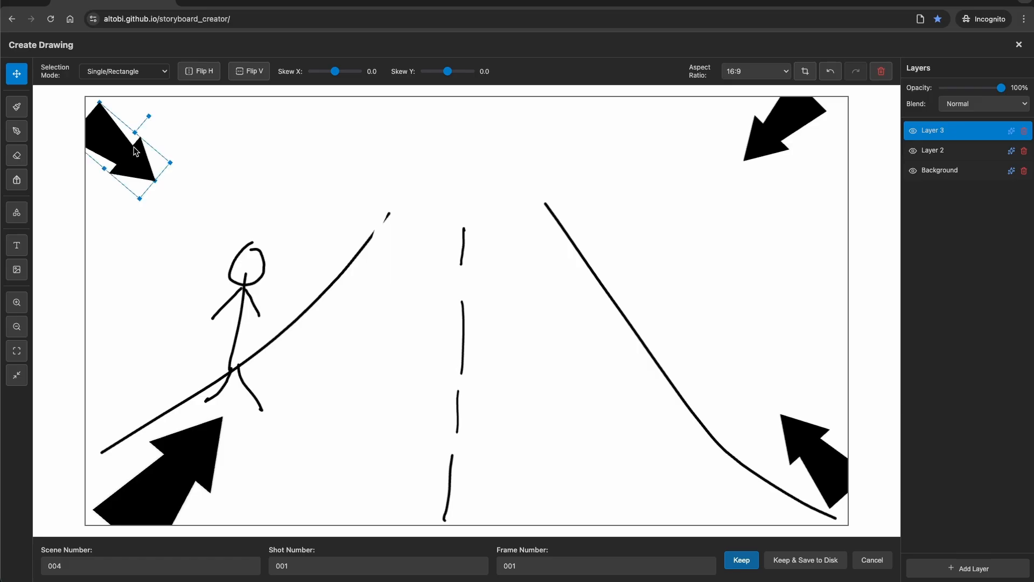
drag(128, 147, 129, 138)
drag(769, 128, 813, 132)
click(817, 456)
drag(819, 461, 817, 496)
click(178, 479)
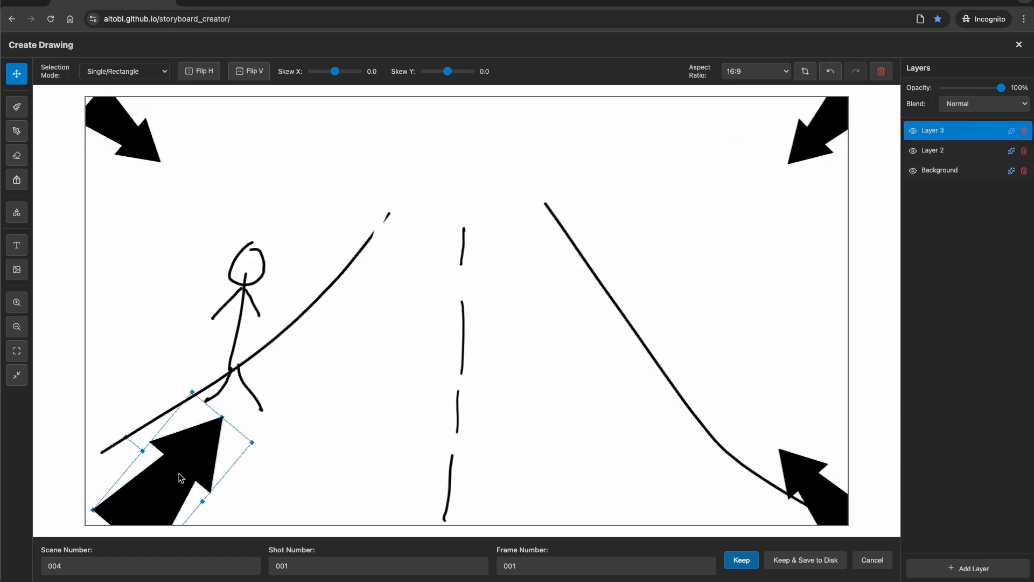
drag(180, 478, 147, 485)
click(547, 316)
click(462, 311)
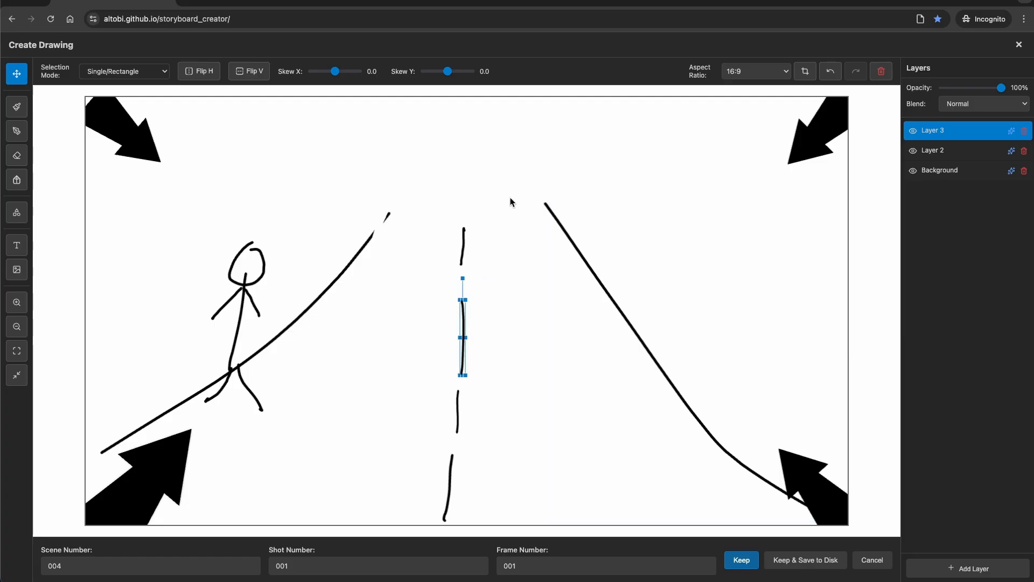
click(520, 175)
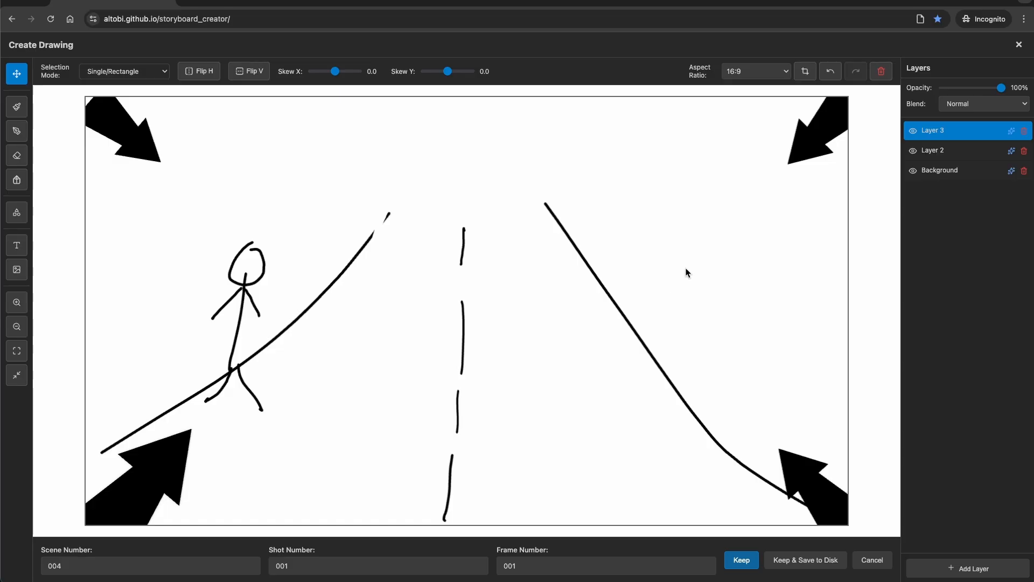
Preview the Blur filter on the road layer and close the layer filters without adding it
click(1012, 134)
click(513, 234)
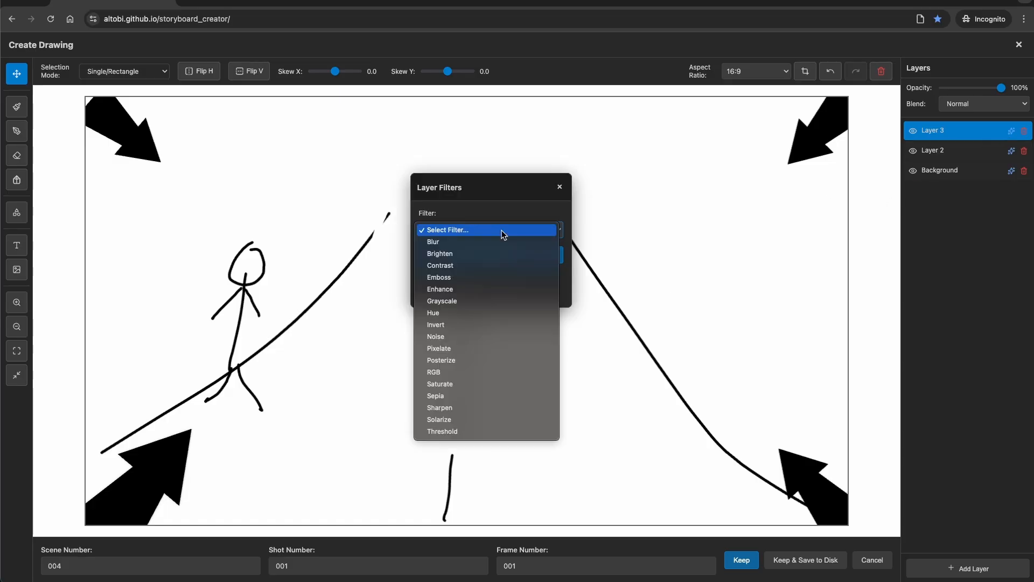
click(466, 242)
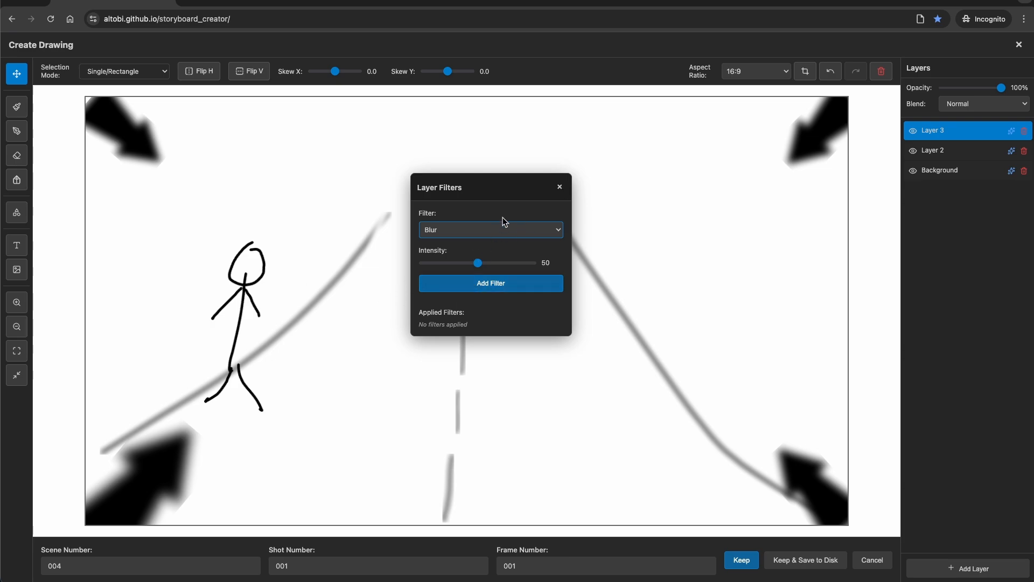
click(560, 188)
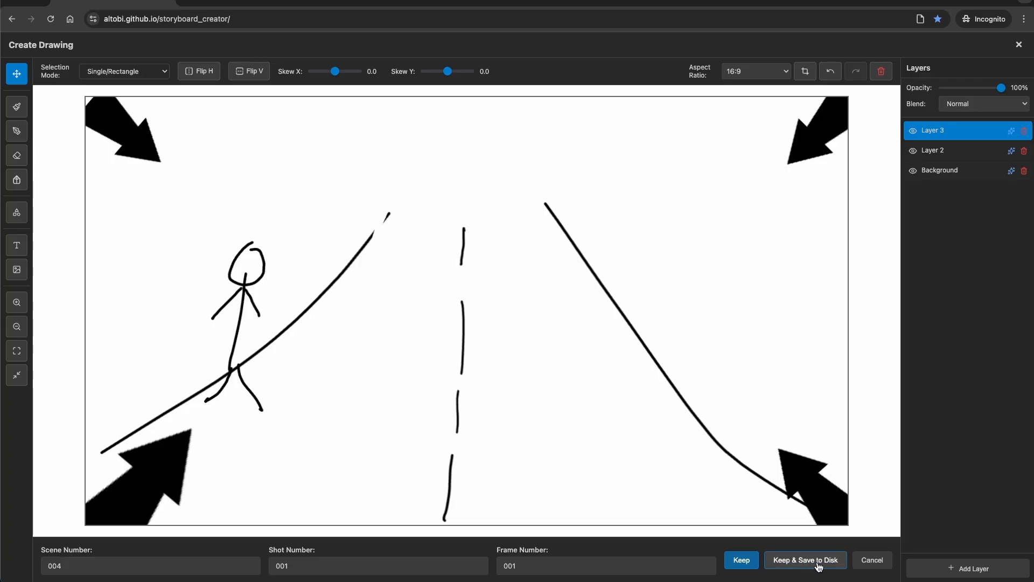
Keep the drawing as a storyboard frame and enter "asfsafsafsaf" as its description
click(746, 567)
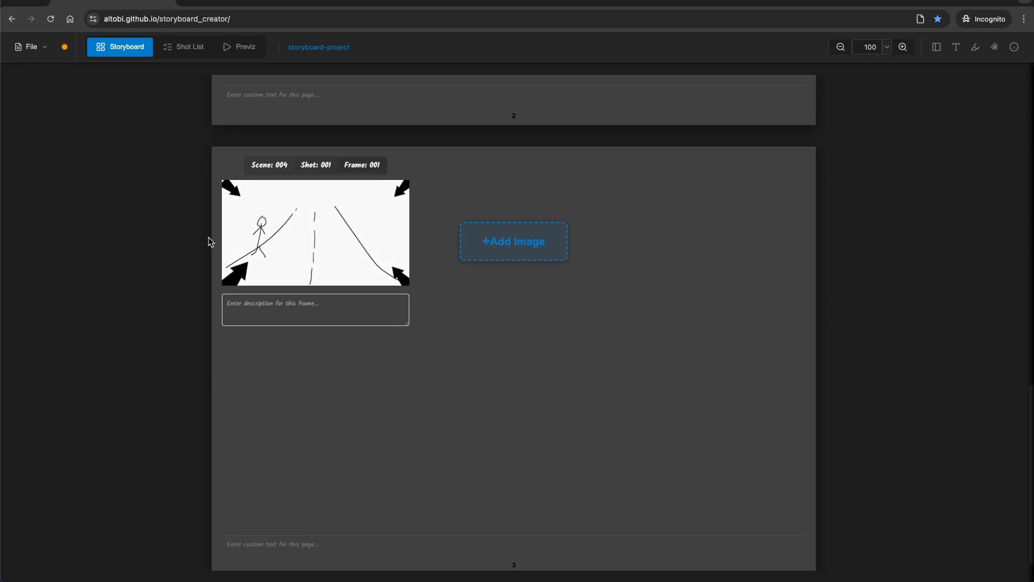
click(315, 309)
text(asfsd)
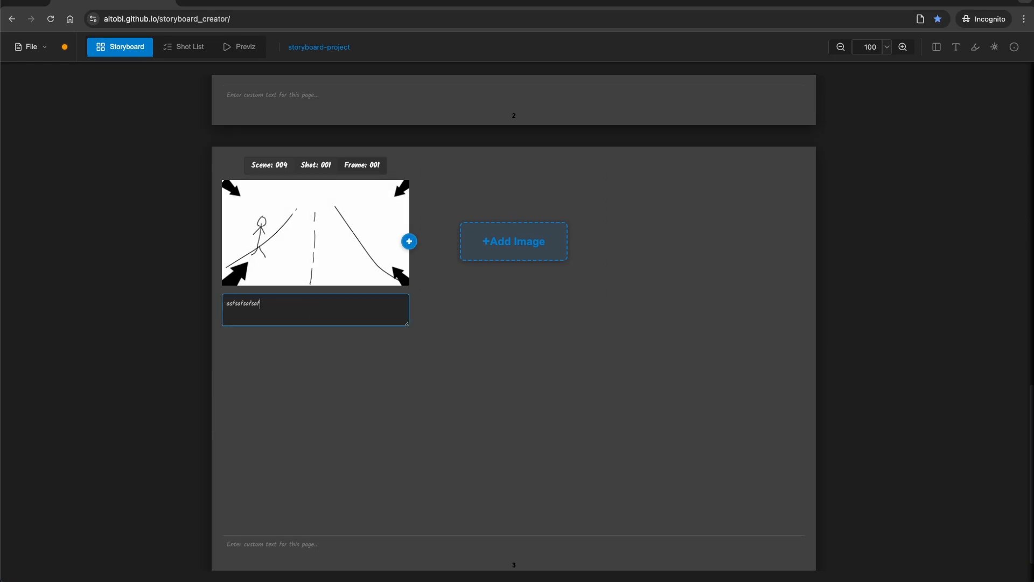
click(318, 386)
Reopen the scene 004 drawing for editing, toggle its layers' visibility, and close the editor keeping the drawing
click(334, 274)
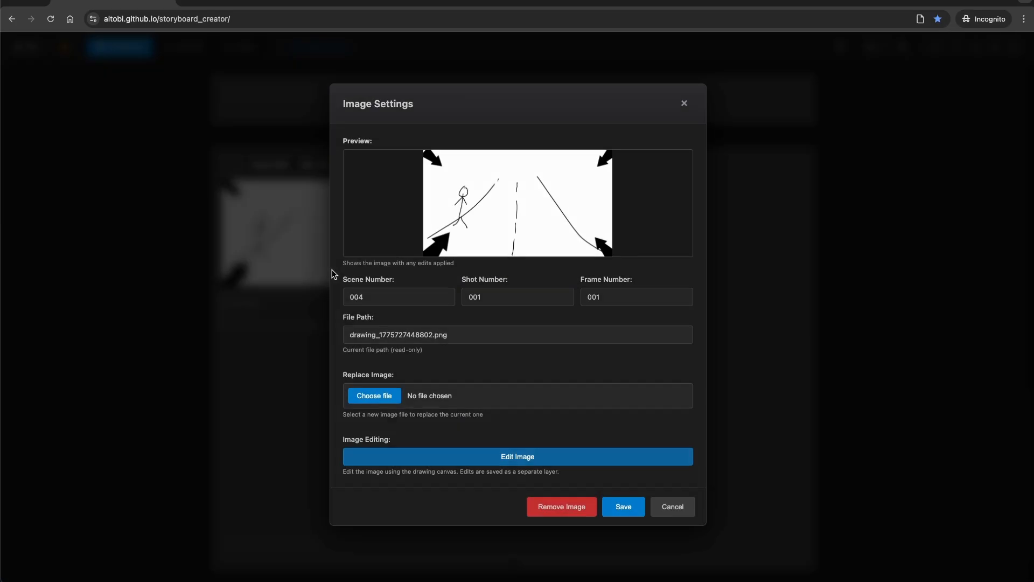
click(544, 463)
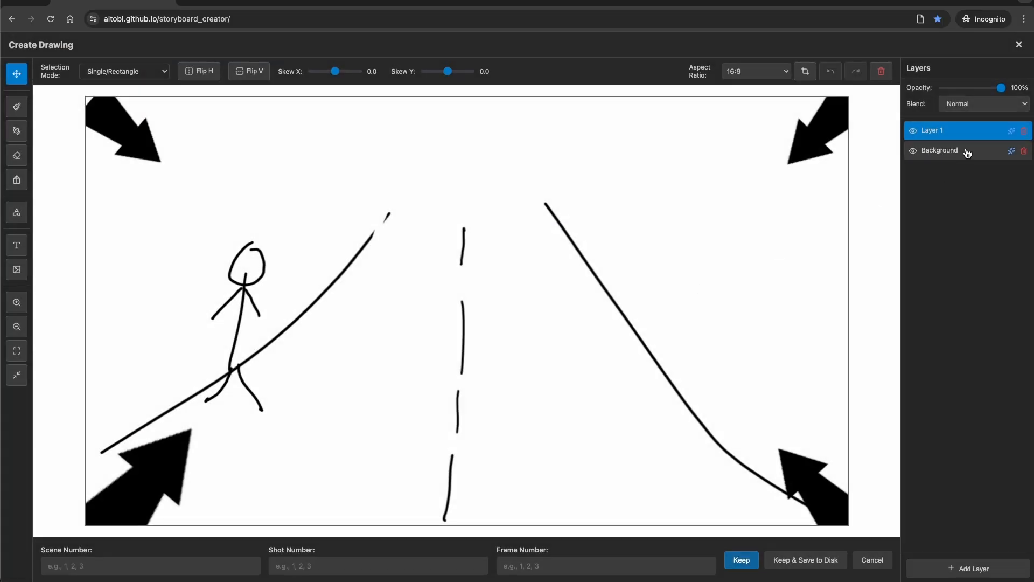
click(908, 152)
click(910, 152)
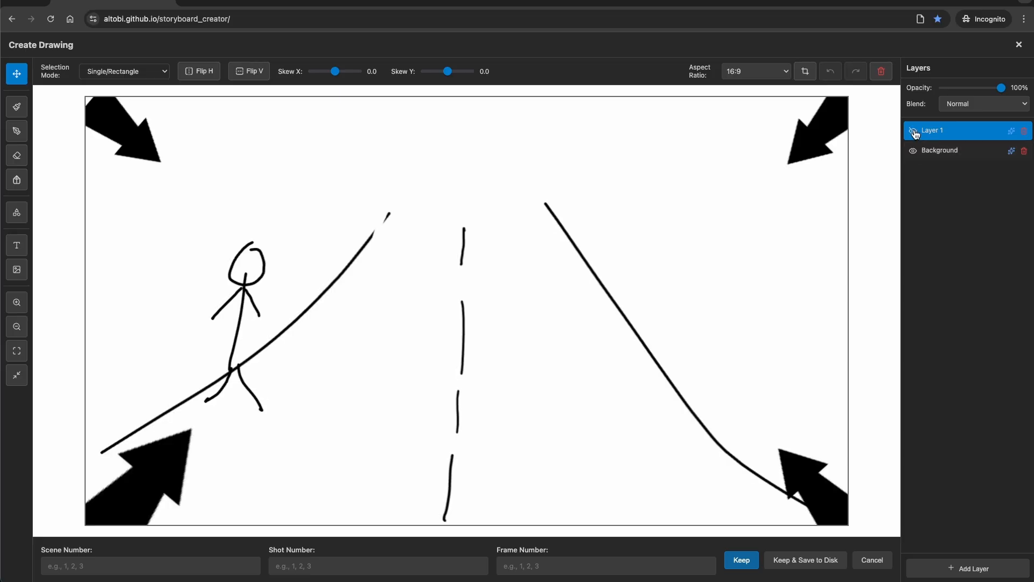
click(916, 133)
click(872, 560)
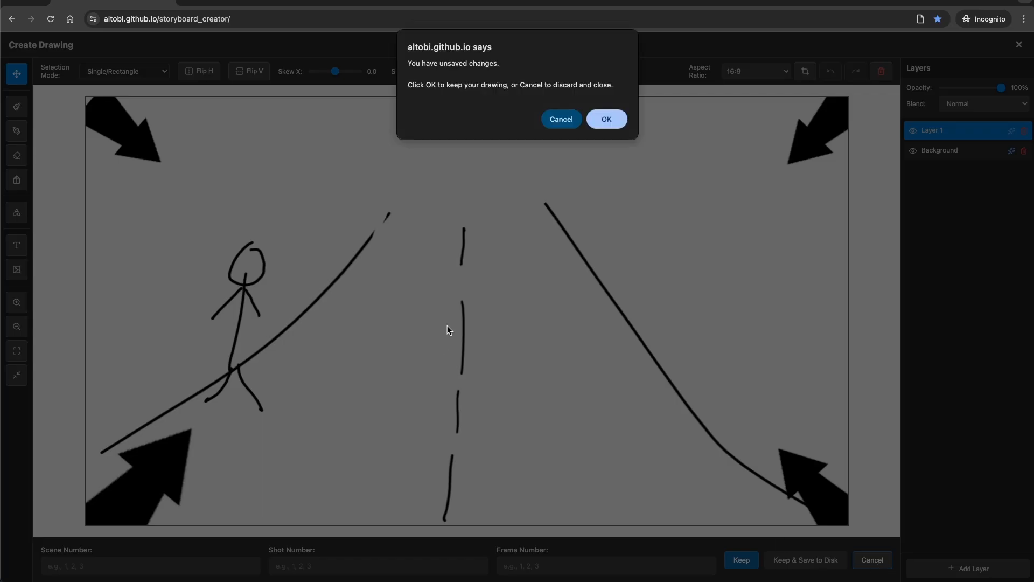
click(610, 123)
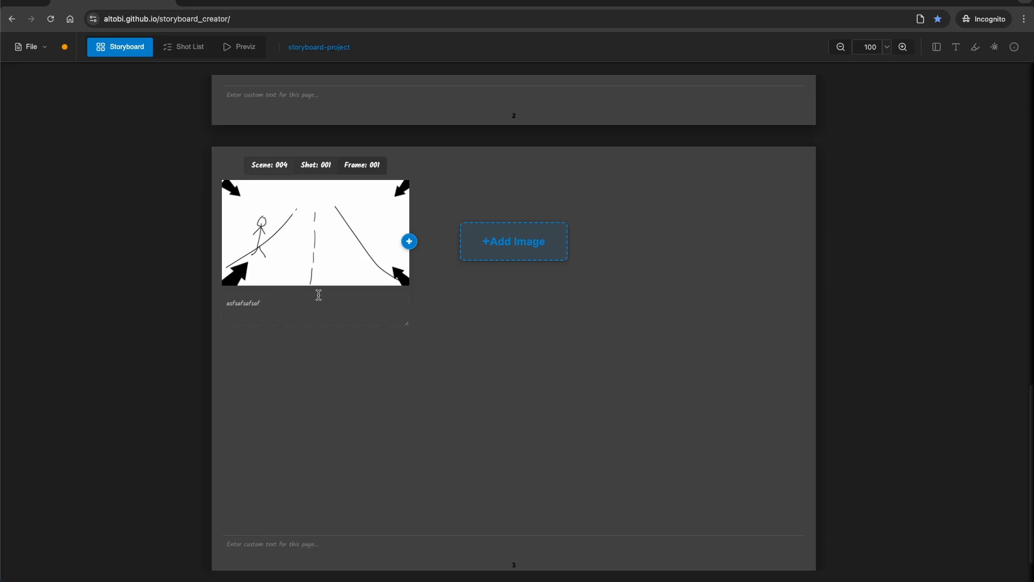
Look through the storyboard pages and the shot list, and return to the storyboard's last page
scroll(418, 274, up, 1)
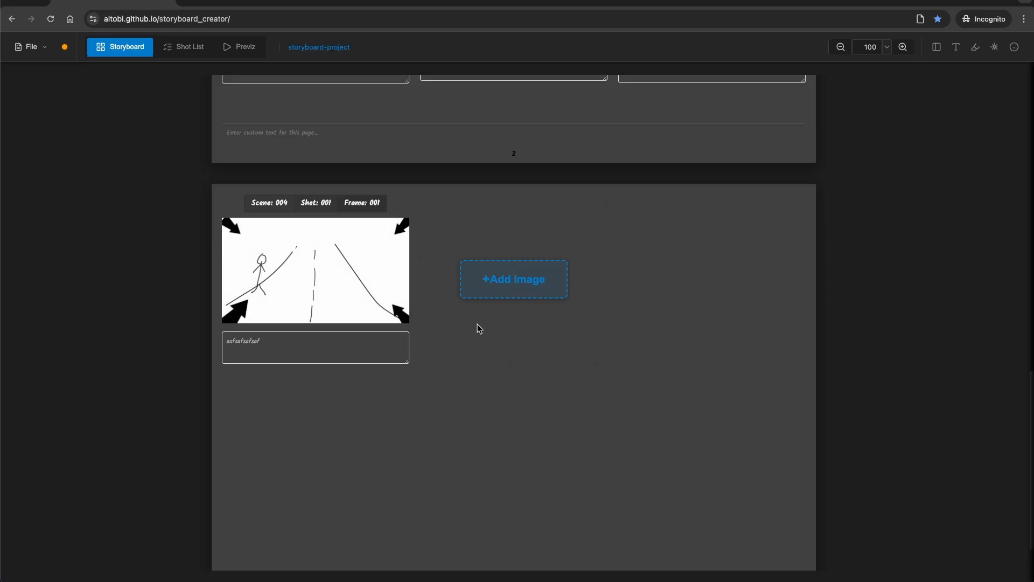
scroll(469, 347, up, 15)
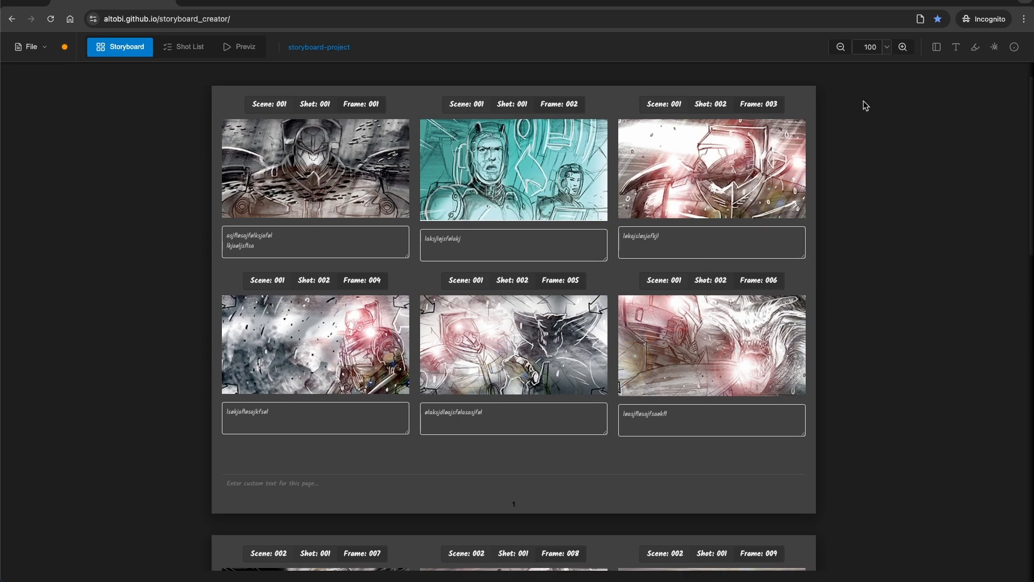
scroll(145, 137, down, 14)
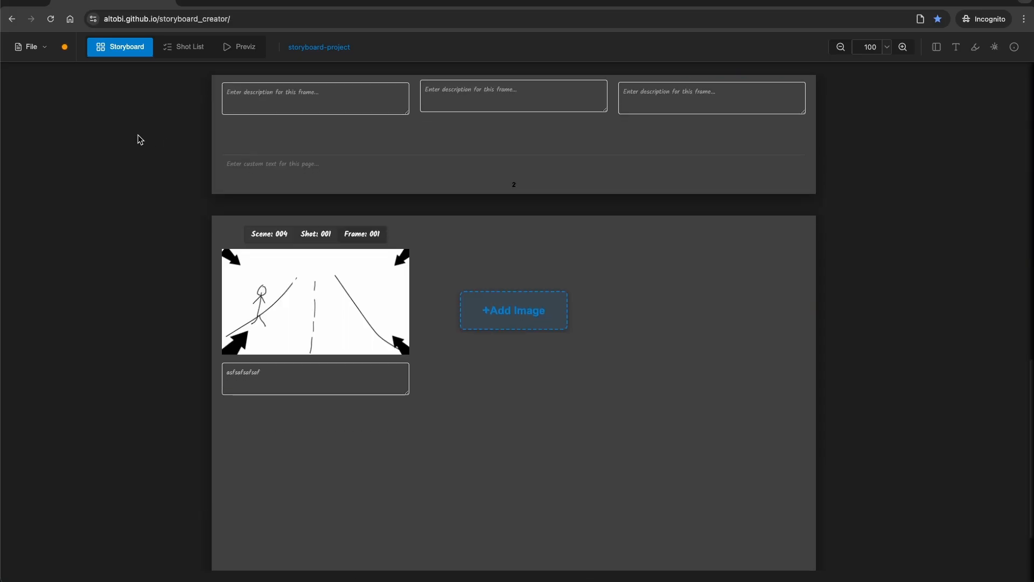
click(181, 53)
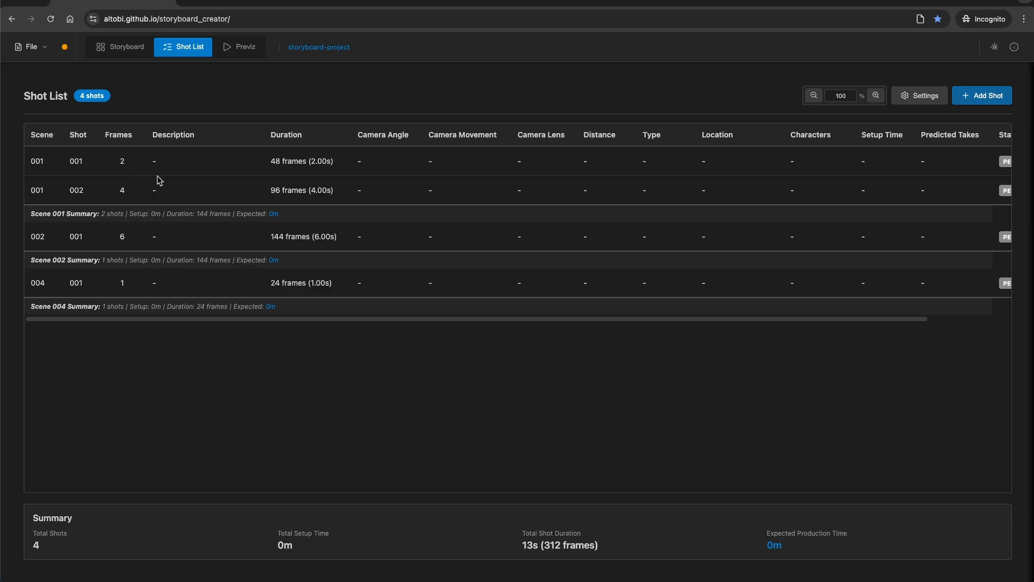
click(135, 49)
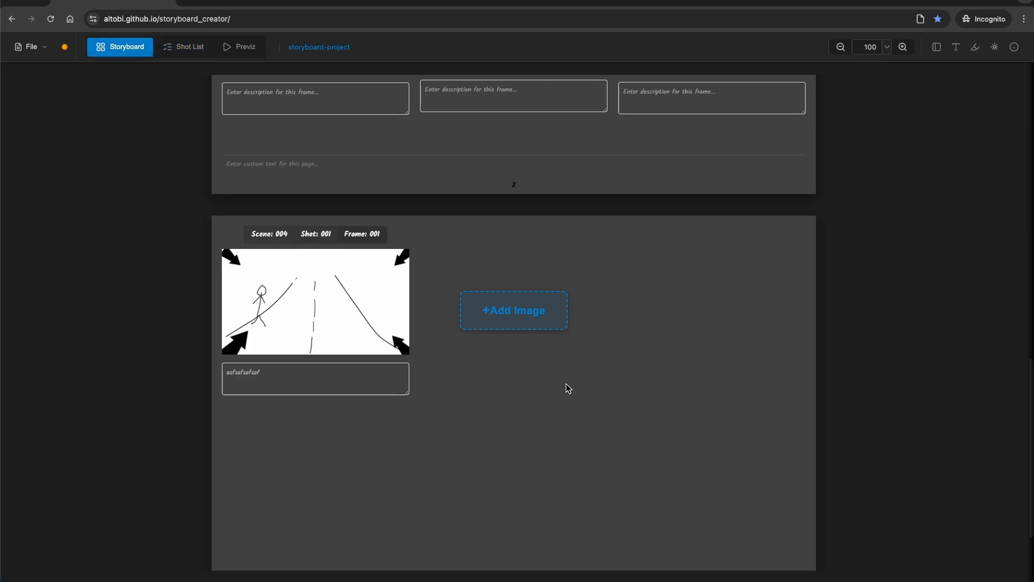
Create another new drawing after the scene 004 frame and draw a road with two diverging edge lines and a dashed center line
scroll(567, 387, down, 2)
click(560, 226)
click(458, 199)
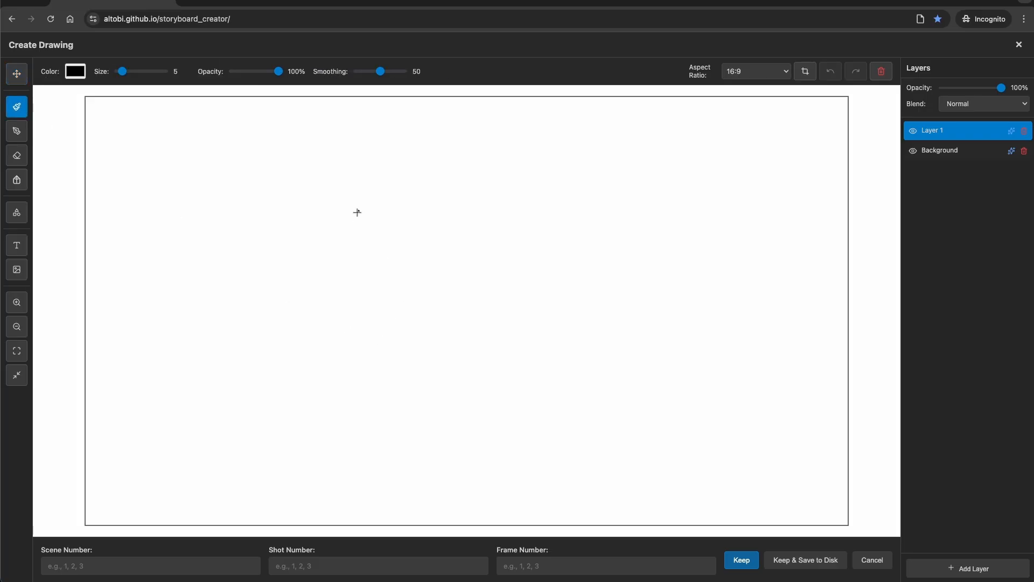
drag(357, 213, 144, 445)
drag(617, 209, 802, 495)
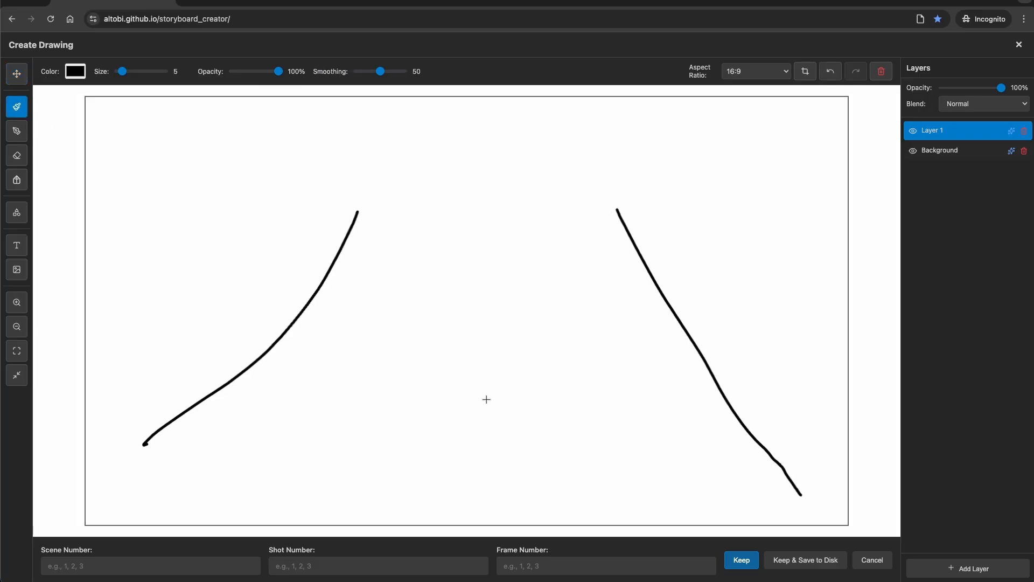
drag(488, 403, 488, 460)
drag(503, 280, 499, 318)
drag(491, 204, 489, 247)
Draw a stick figure with head, body, legs and arms between the center line and the road's right edge
drag(623, 285, 610, 298)
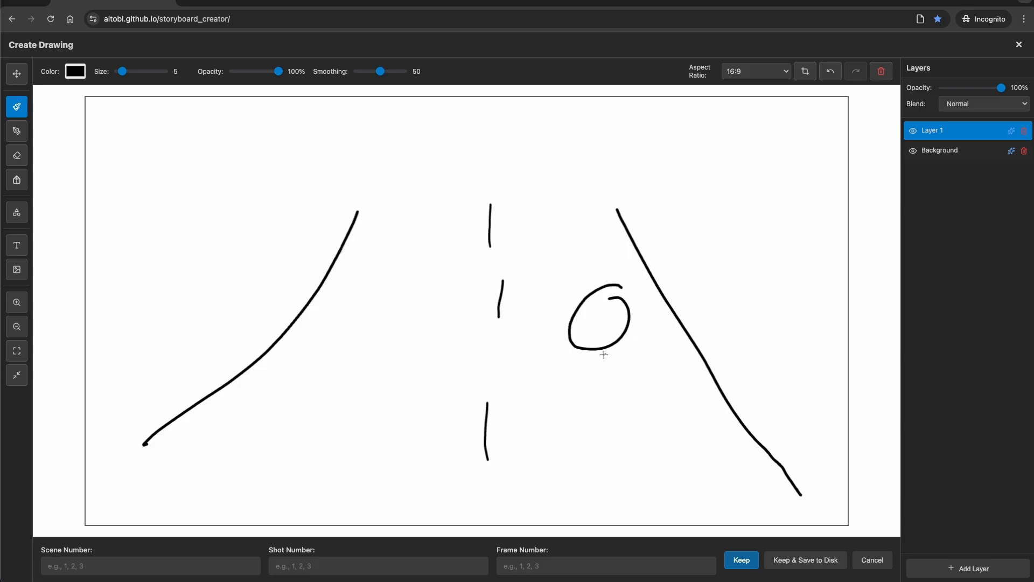
mouse_move(604, 354)
mouse_down()
mouse_move(596, 444)
mouse_move(561, 489)
mouse_up()
drag(603, 453, 619, 490)
drag(599, 356, 576, 383)
drag(608, 364, 645, 395)
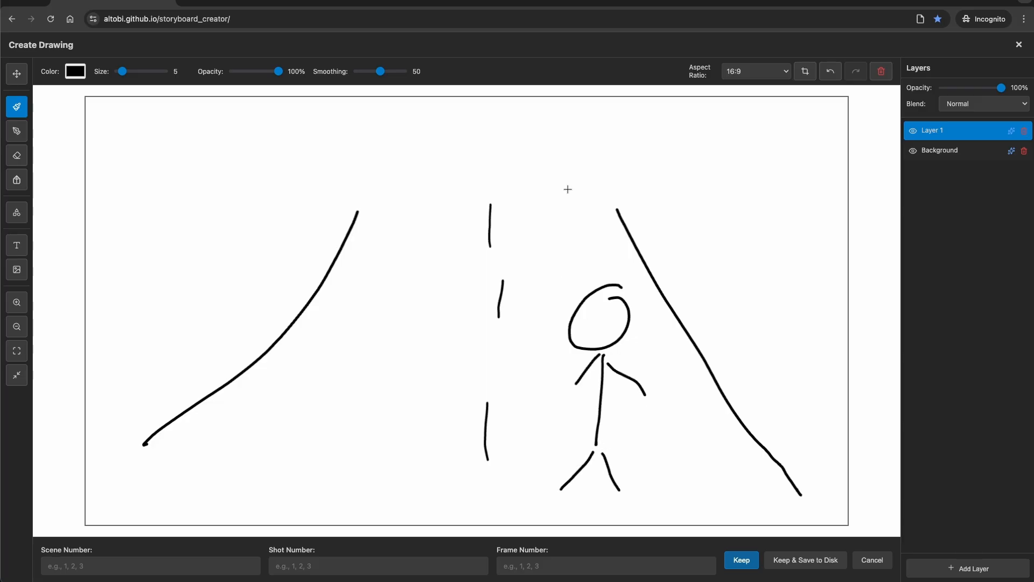
Sketch an upward arrow above the figure and another pointing to a box in the upper-right corner, and keep the drawing as a frame
mouse_move(580, 267)
mouse_down()
mouse_move(566, 172)
mouse_move(588, 154)
mouse_move(606, 172)
mouse_up()
mouse_move(622, 117)
mouse_down()
mouse_move(713, 104)
mouse_move(714, 139)
mouse_up()
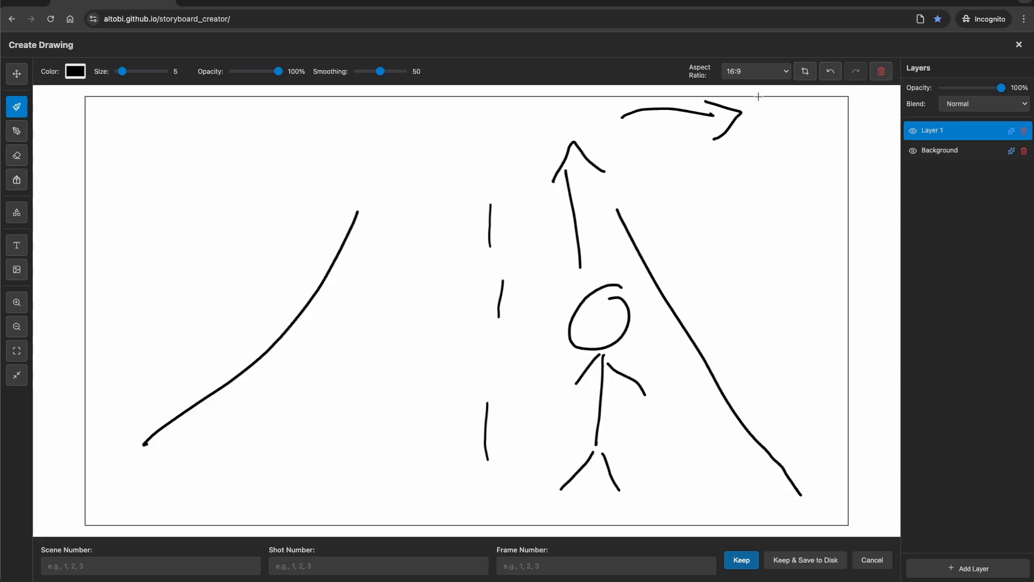
mouse_move(759, 96)
mouse_down()
mouse_move(753, 148)
mouse_move(834, 167)
mouse_move(840, 98)
mouse_move(754, 99)
mouse_up()
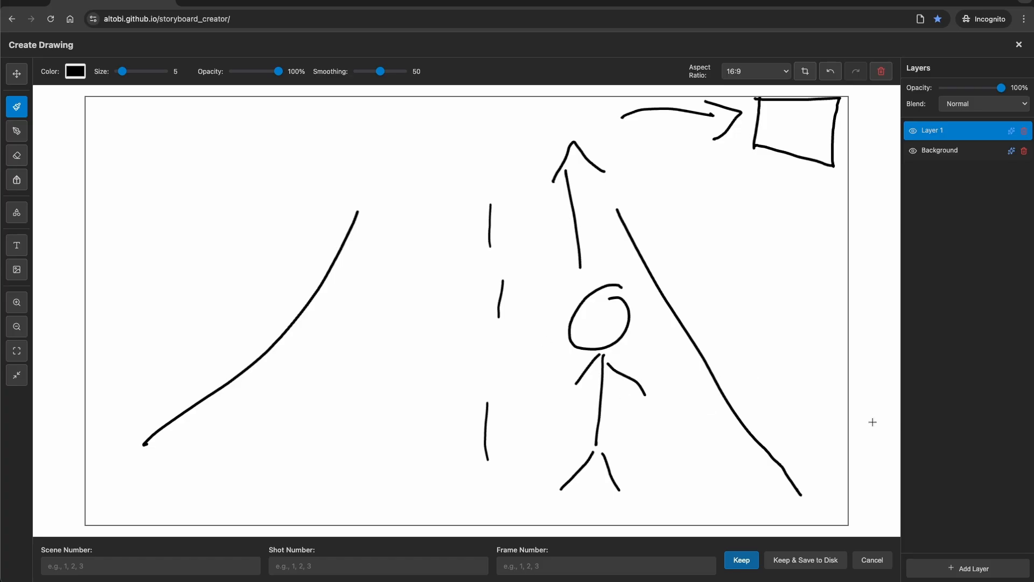
click(873, 560)
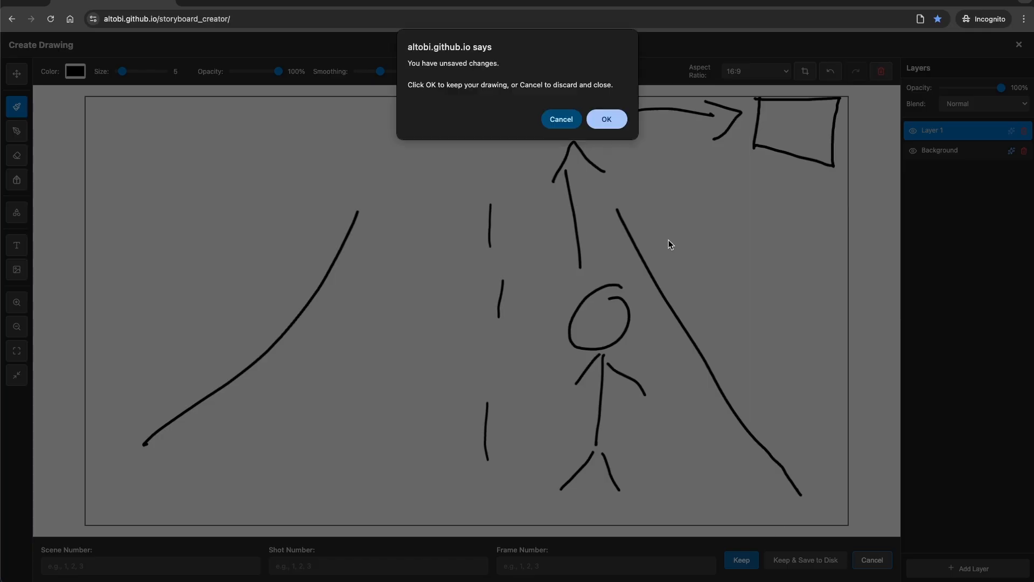
click(604, 118)
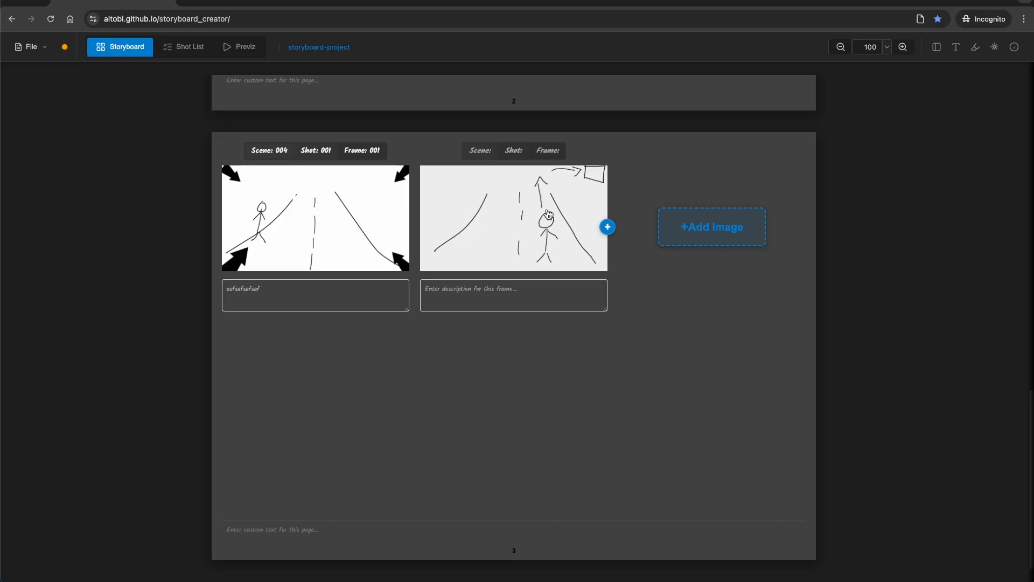
Remove the new unnumbered frame's image from the project and save the project
click(540, 227)
click(572, 509)
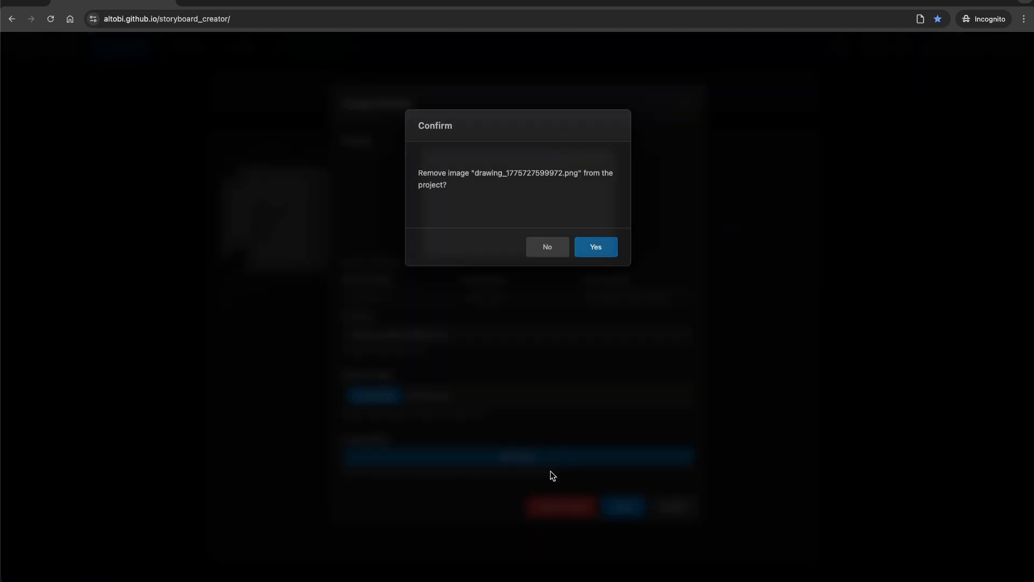
click(582, 245)
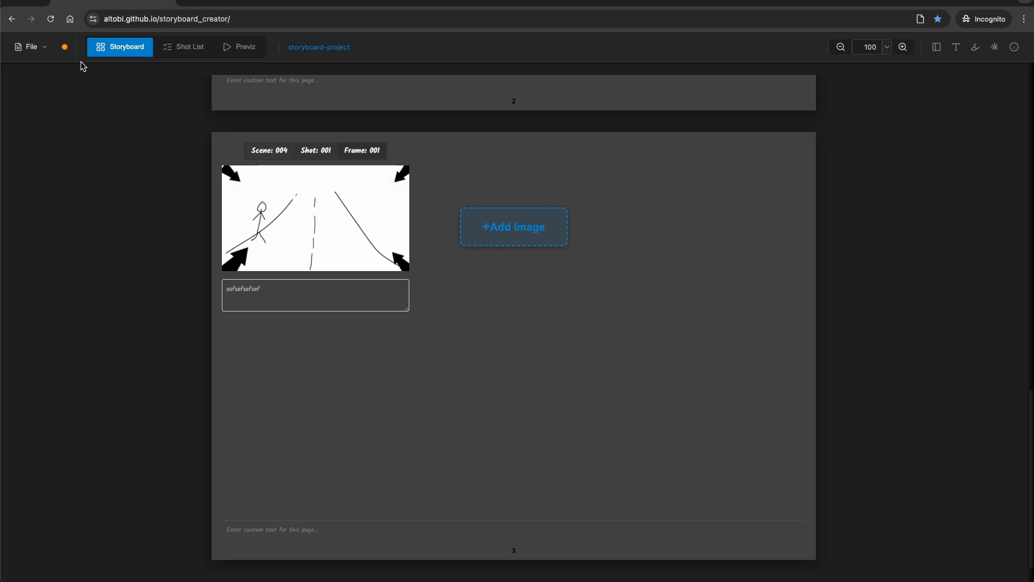
click(30, 47)
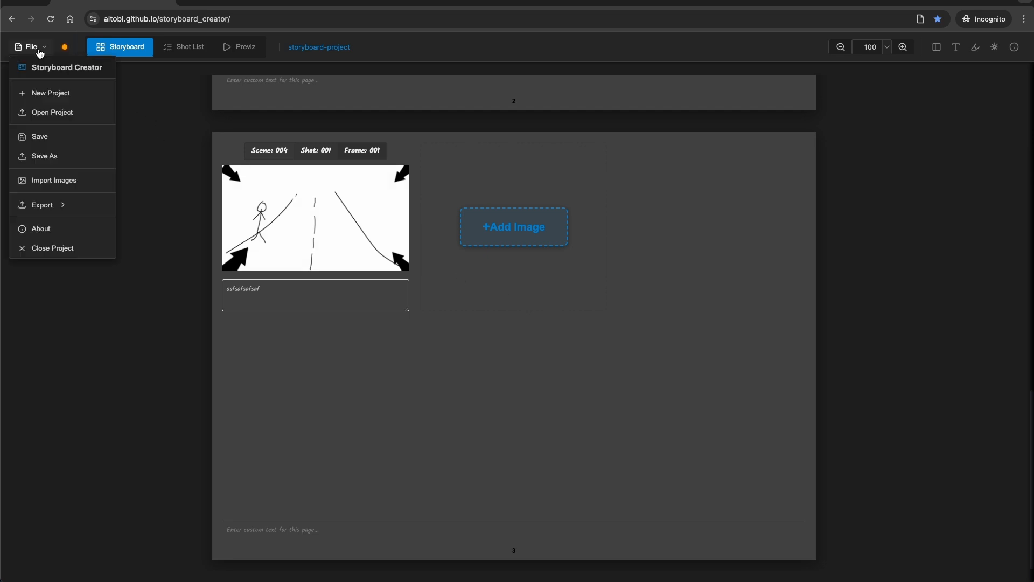
click(52, 138)
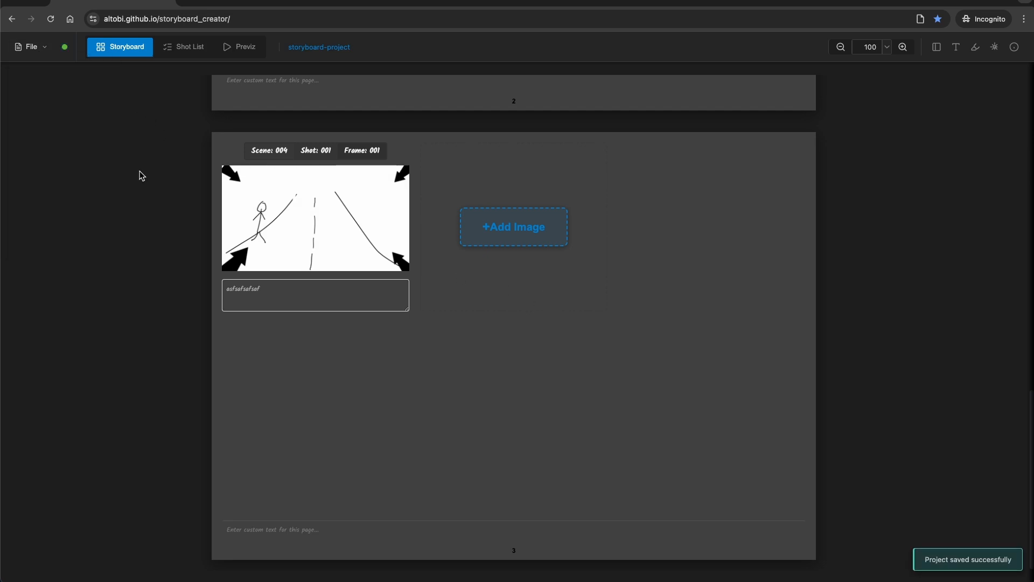
Examine the shot list's columns and the editable fields of shot 001/001, leaving the shot unedited
click(188, 48)
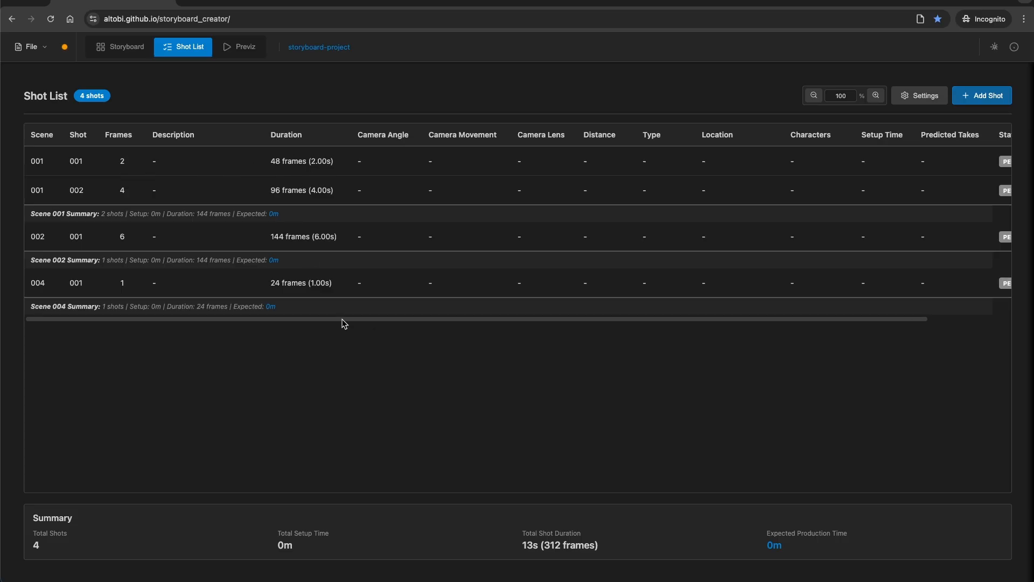
scroll(528, 318, right, 4)
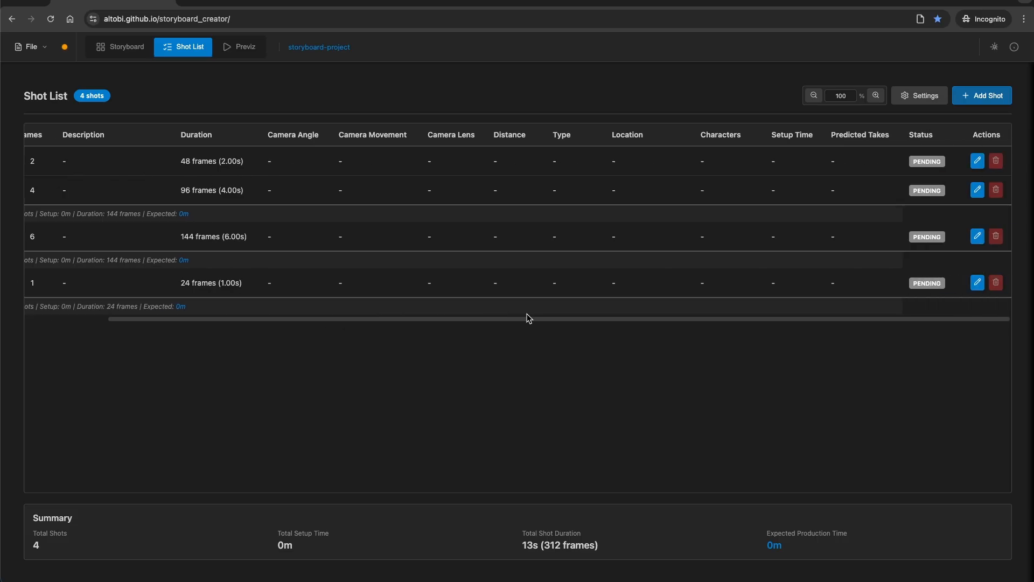
click(978, 161)
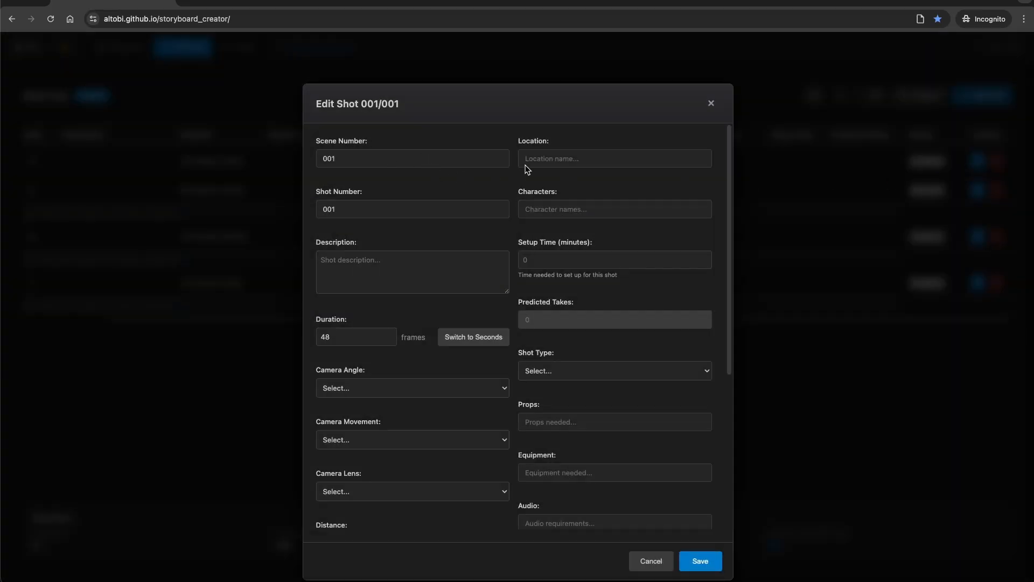
scroll(428, 164, down, 5)
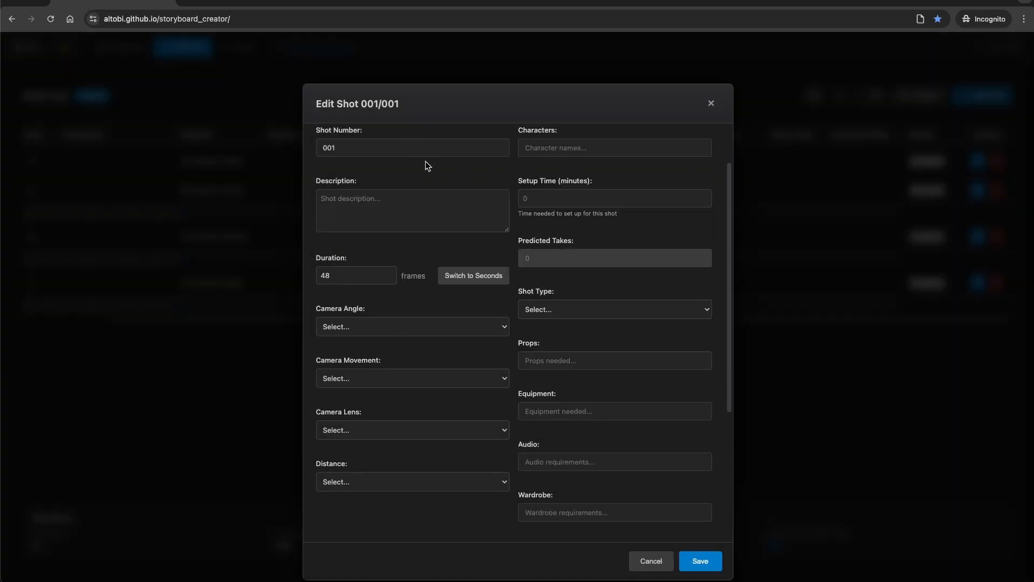
scroll(437, 245, up, 3)
scroll(438, 248, up, 2)
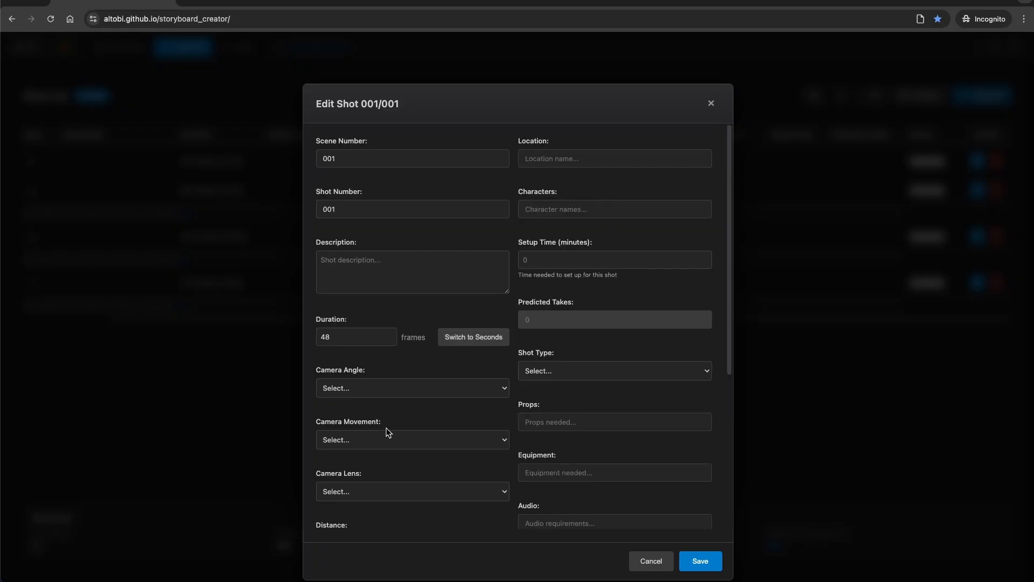
scroll(557, 400, down, 5)
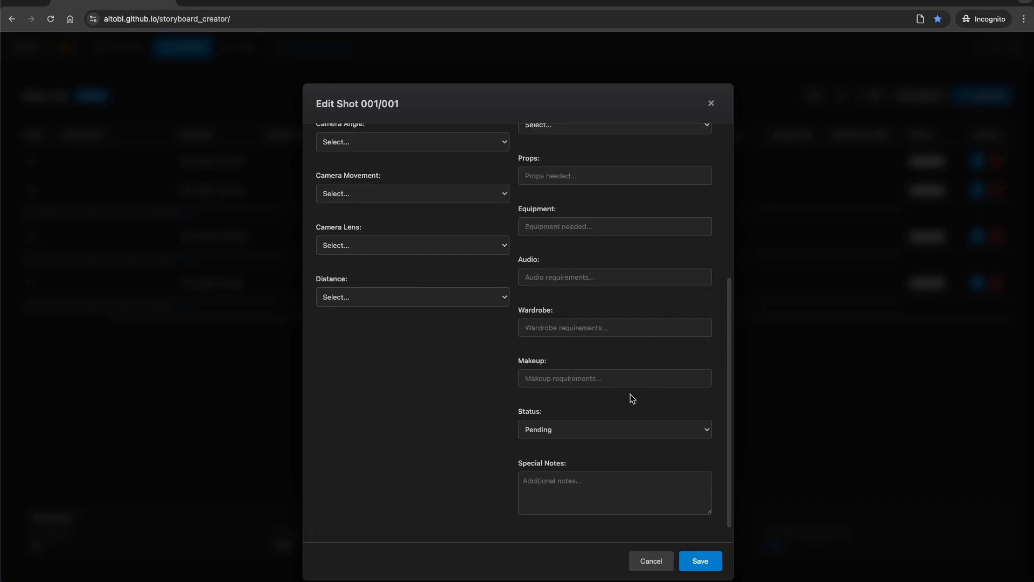
scroll(593, 431, up, 5)
click(652, 561)
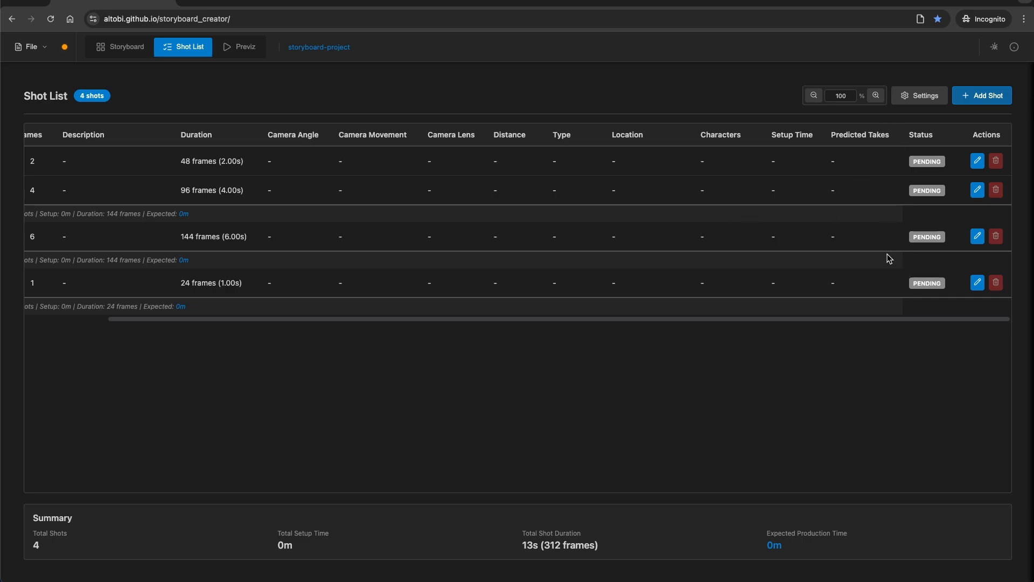
Add a custom column named "test" to the shot list and save the shot list settings
click(919, 97)
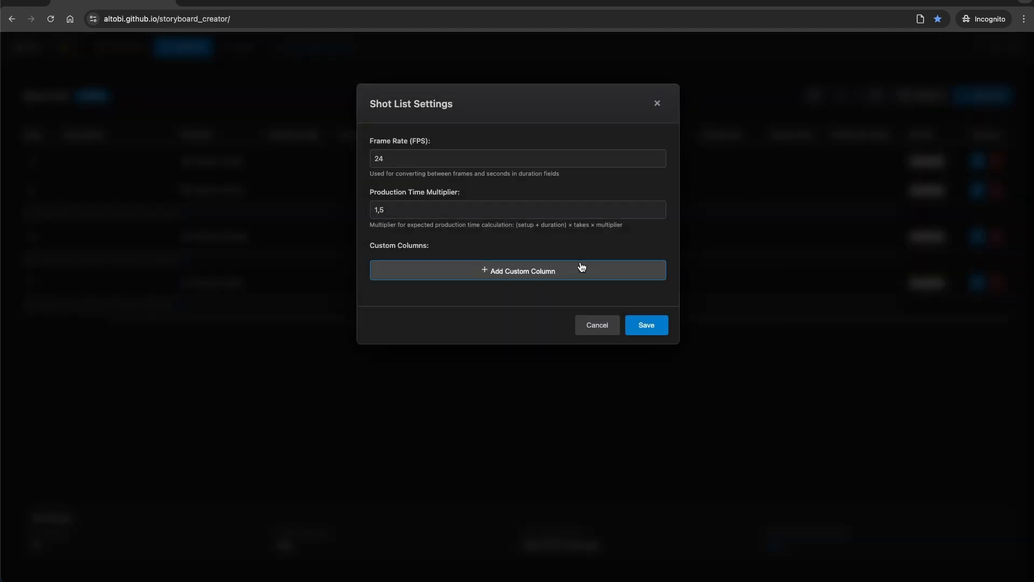
click(558, 272)
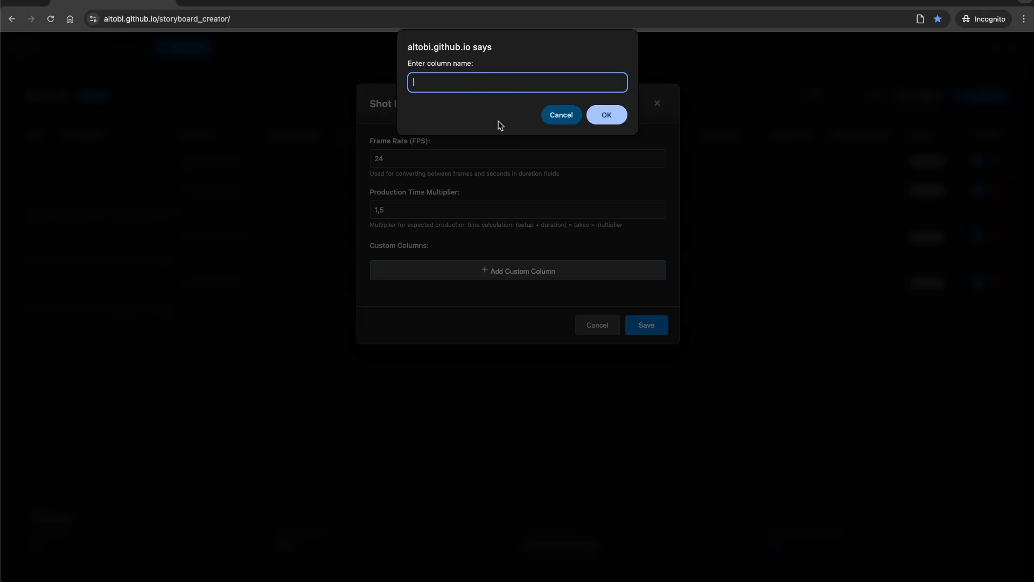
click(602, 114)
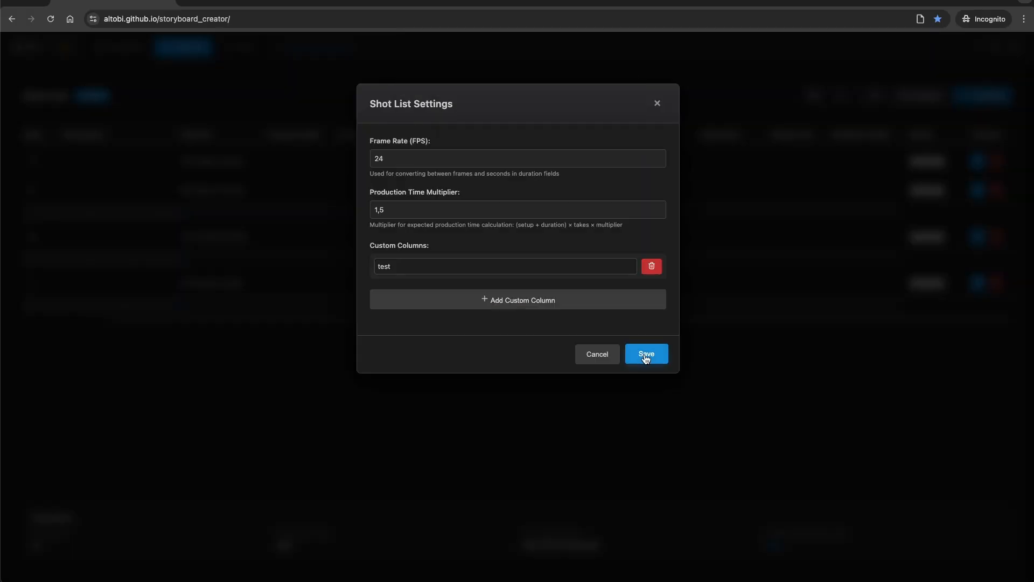
click(651, 355)
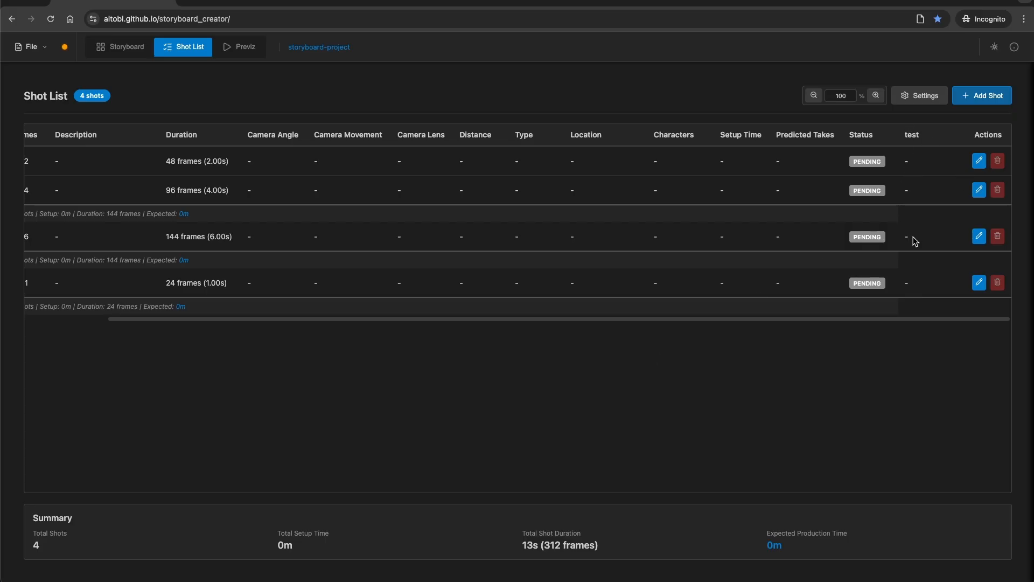
Examine the shot list's columns from the scene numbers through the custom test column
scroll(745, 321, left, 5)
scroll(734, 314, right, 1)
scroll(762, 312, left, 1)
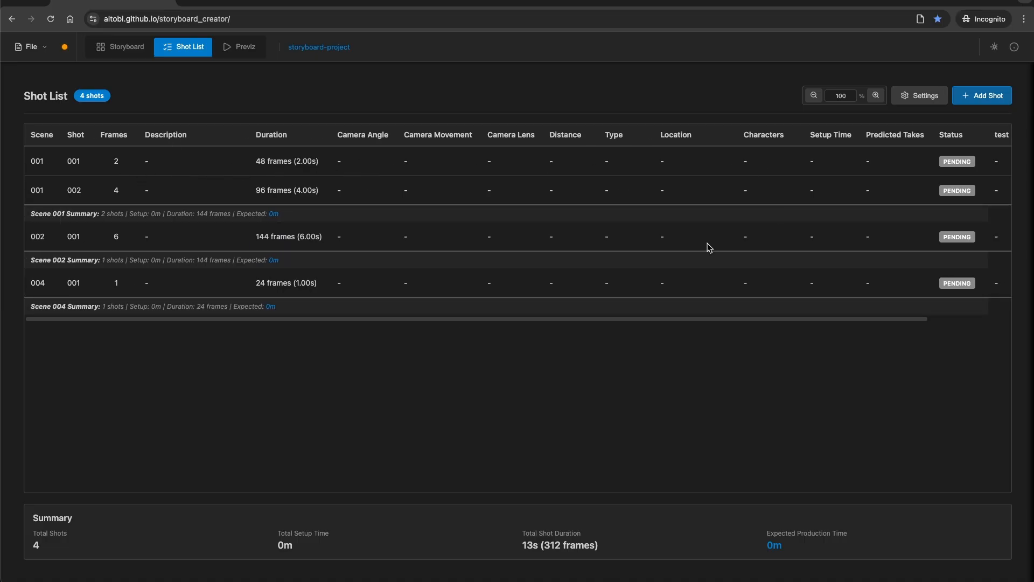
drag(460, 321, 547, 313)
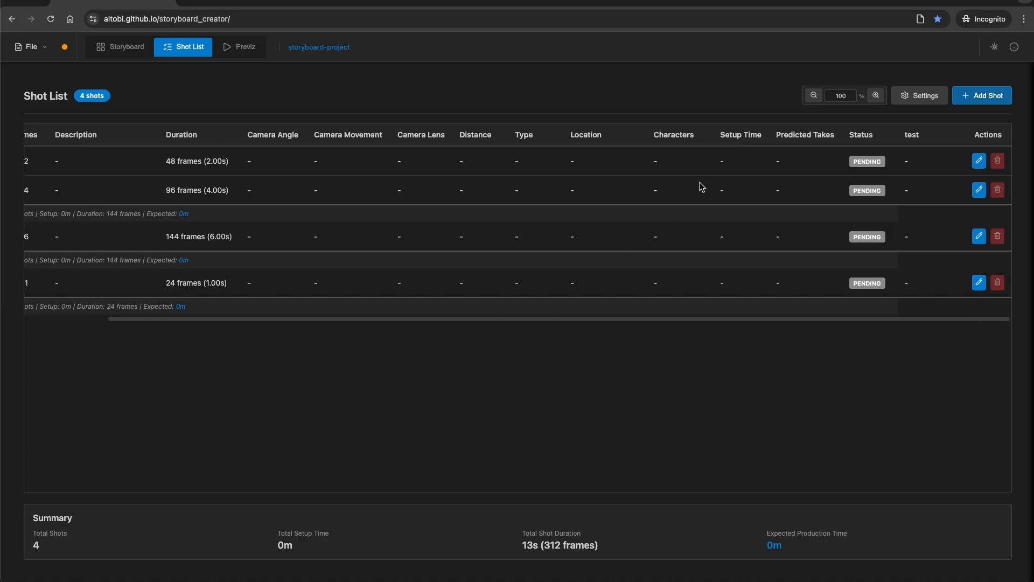
double_click(776, 161)
drag(611, 319, 545, 318)
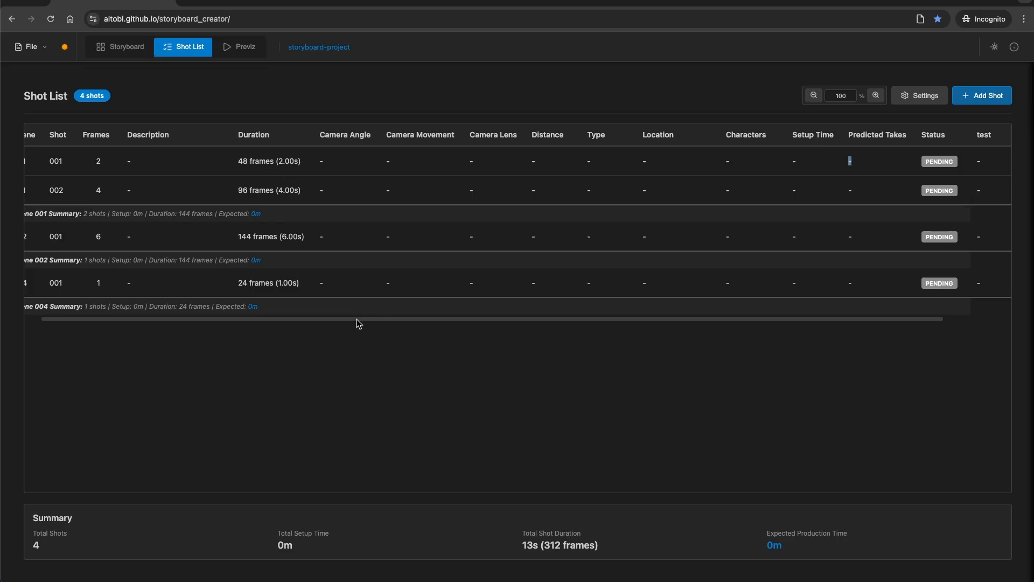
drag(358, 319, 431, 319)
Set shot 001/001's setup time to 30 minutes, duration to 5 seconds and predicted takes to 5, and save the shot
click(979, 161)
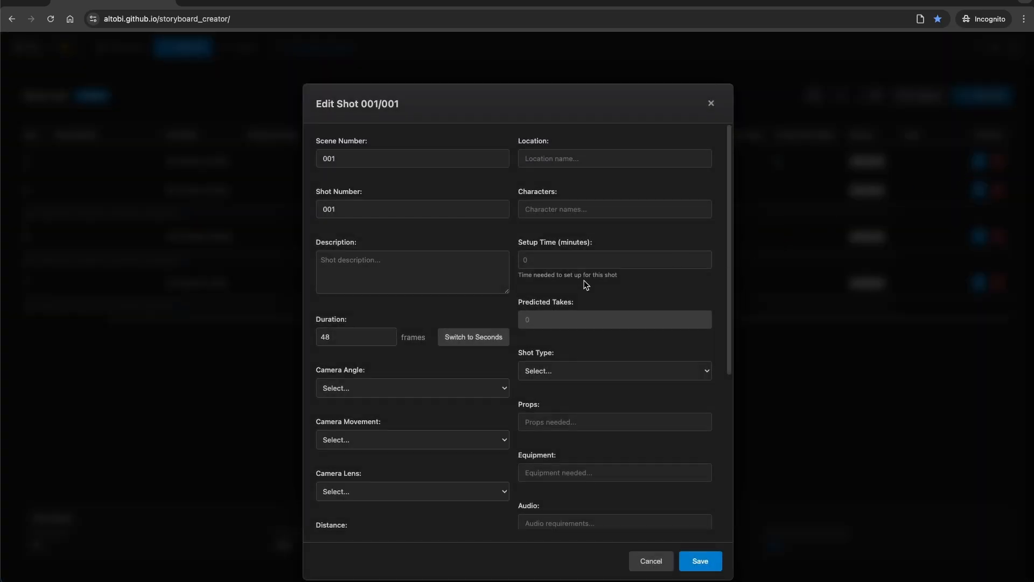
click(561, 259)
text(30)
click(323, 337)
click(469, 348)
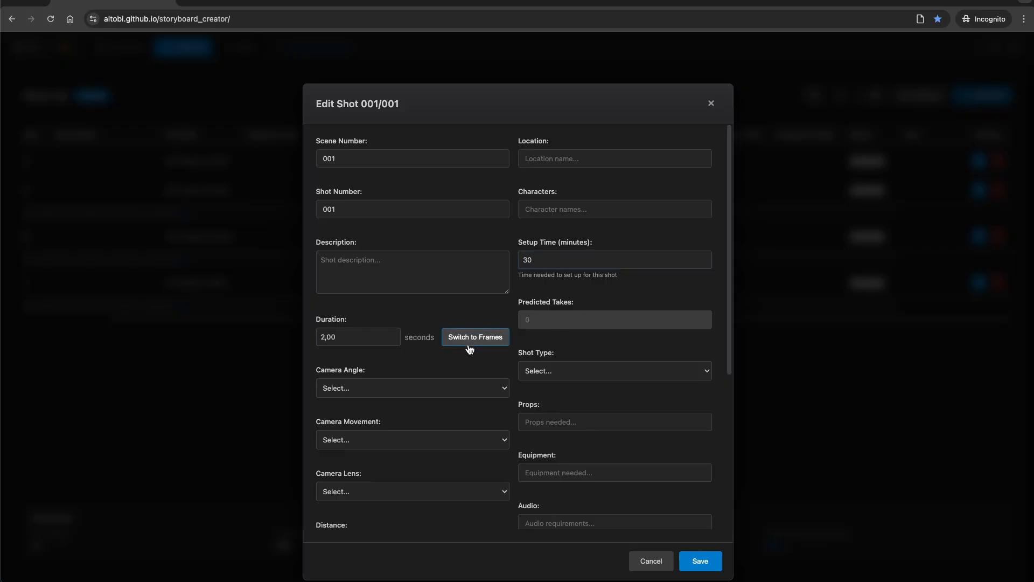
click(353, 339)
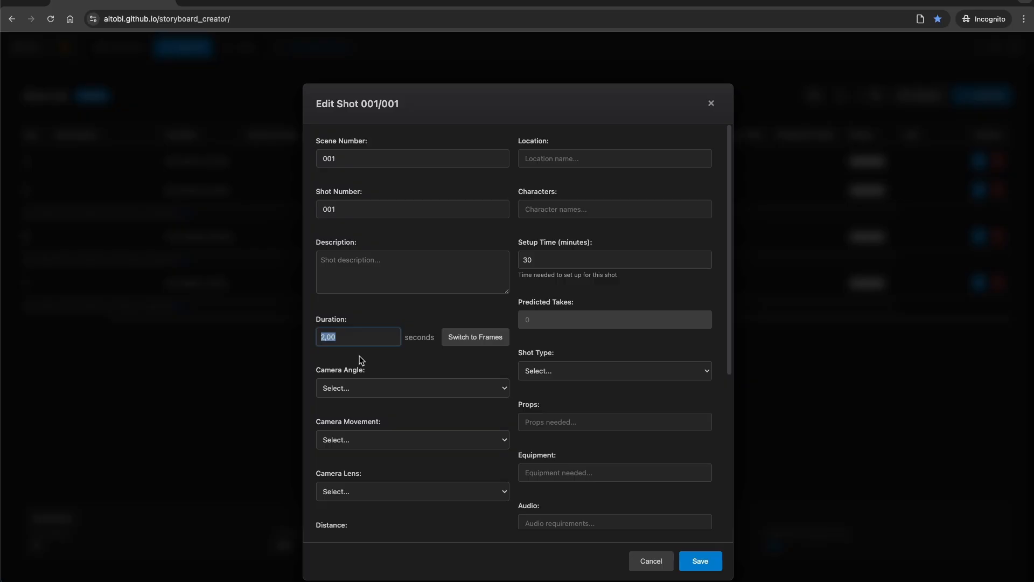
text(5)
click(560, 321)
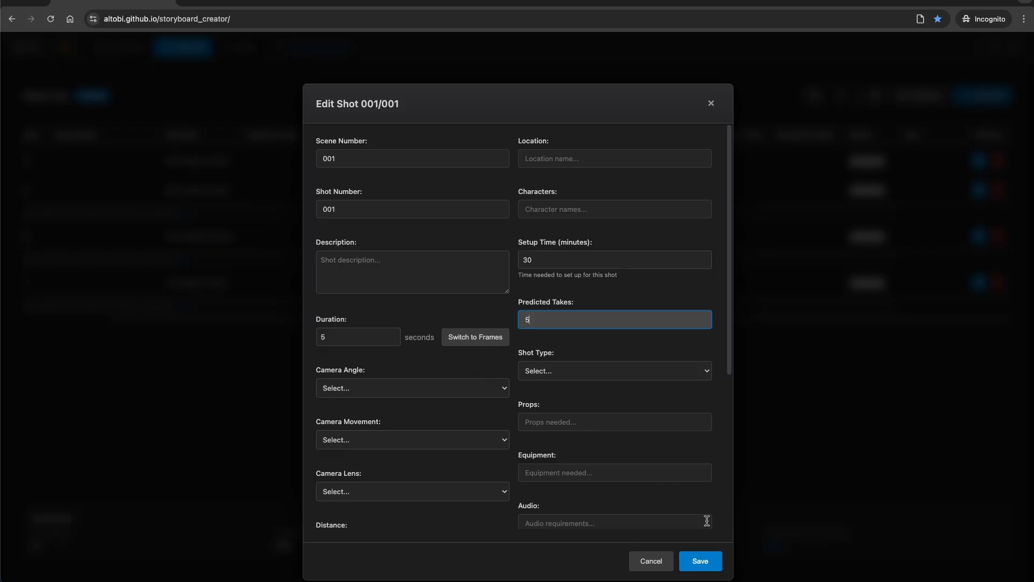
click(700, 561)
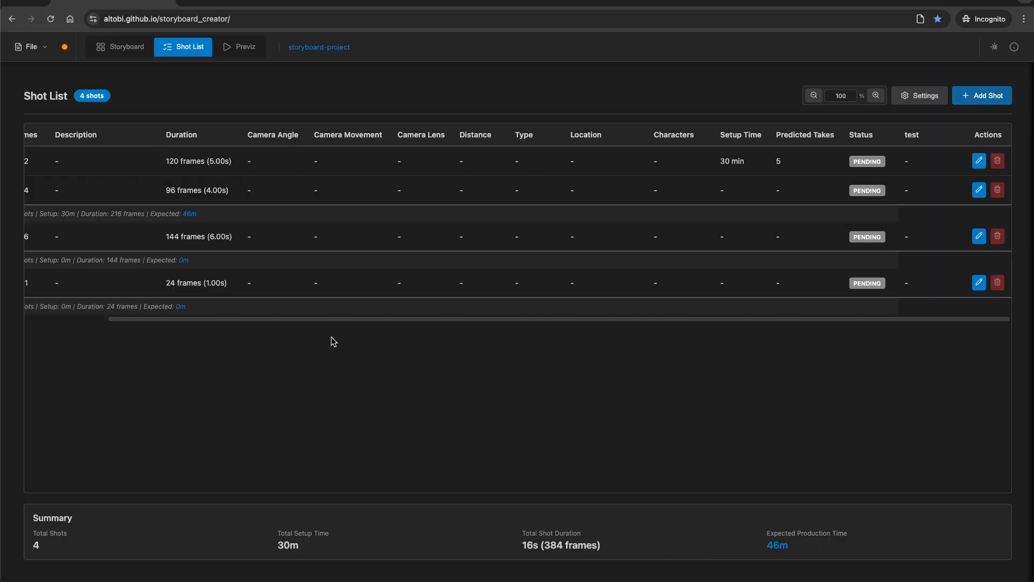
Review the Scene 001 summary's expected time and the production time multiplier in the shot list settings, leaving the settings unedited
drag(231, 319, 59, 308)
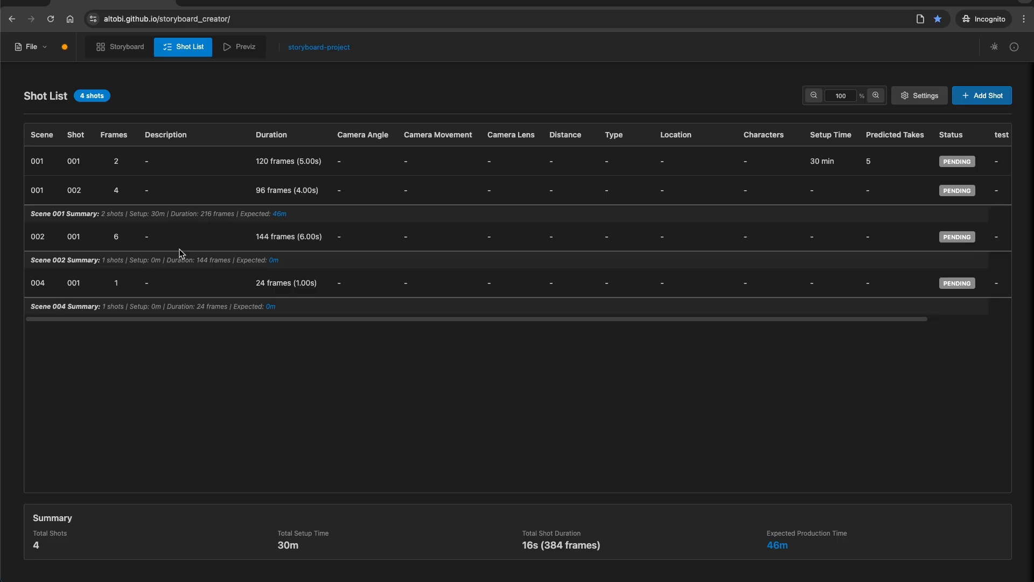
drag(290, 213, 205, 213)
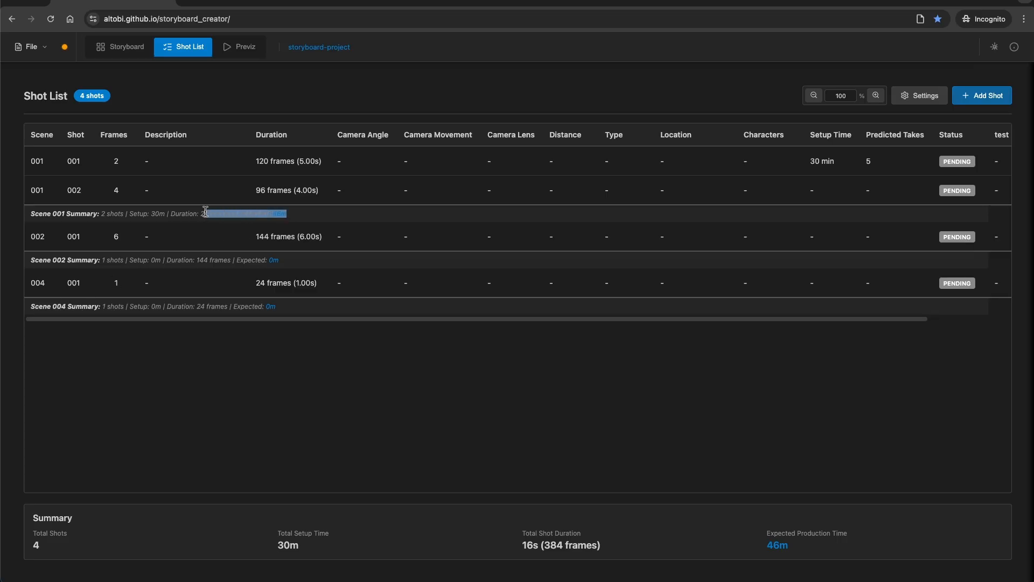
click(279, 226)
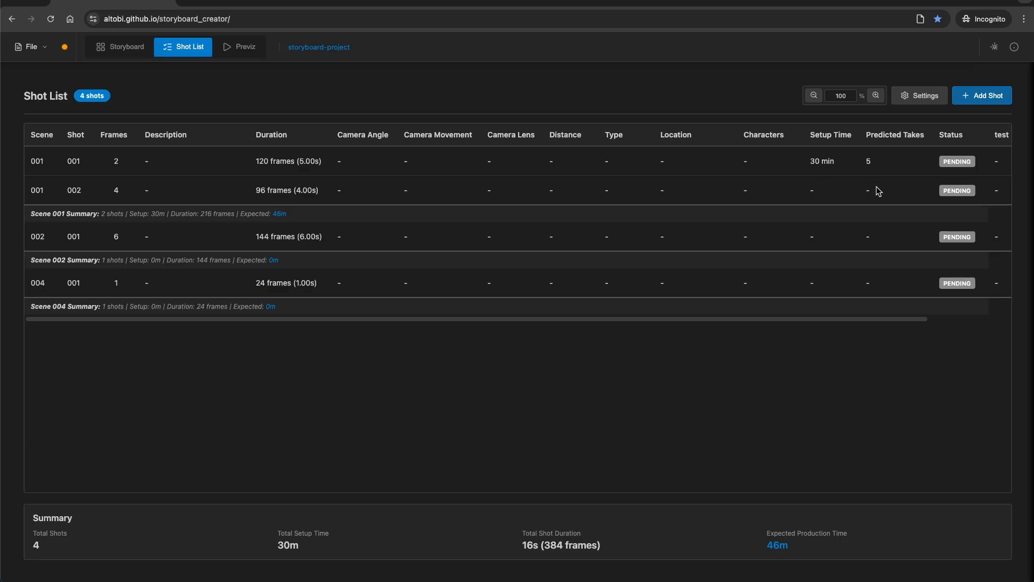
drag(893, 190, 192, 185)
click(253, 186)
drag(283, 213, 300, 215)
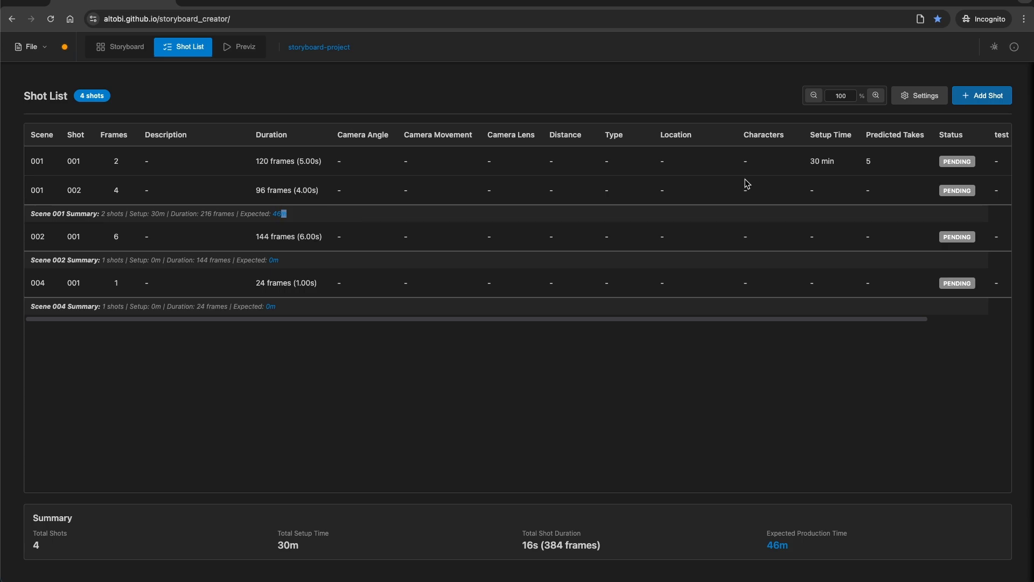
click(925, 103)
drag(412, 207, 398, 198)
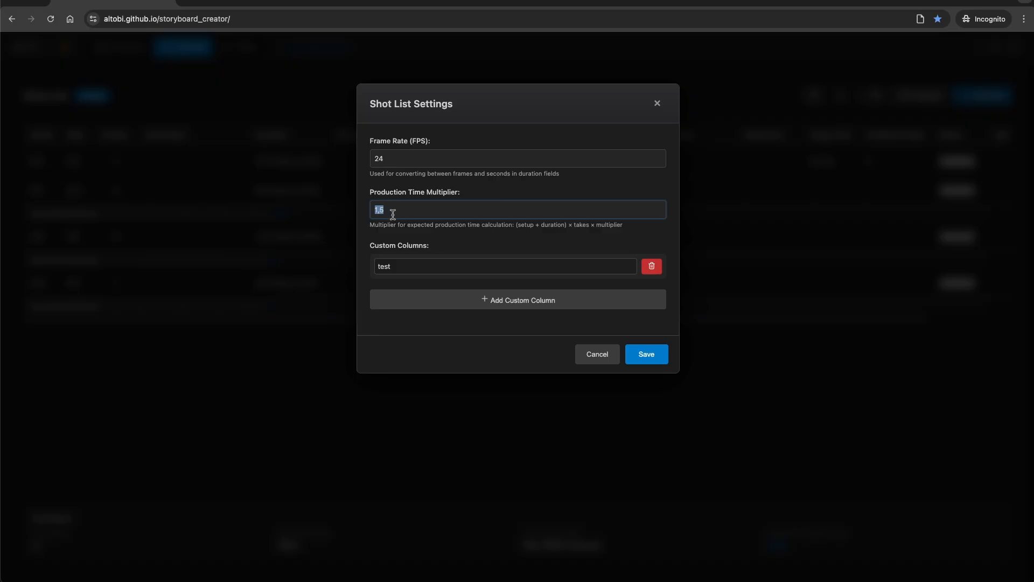
click(600, 360)
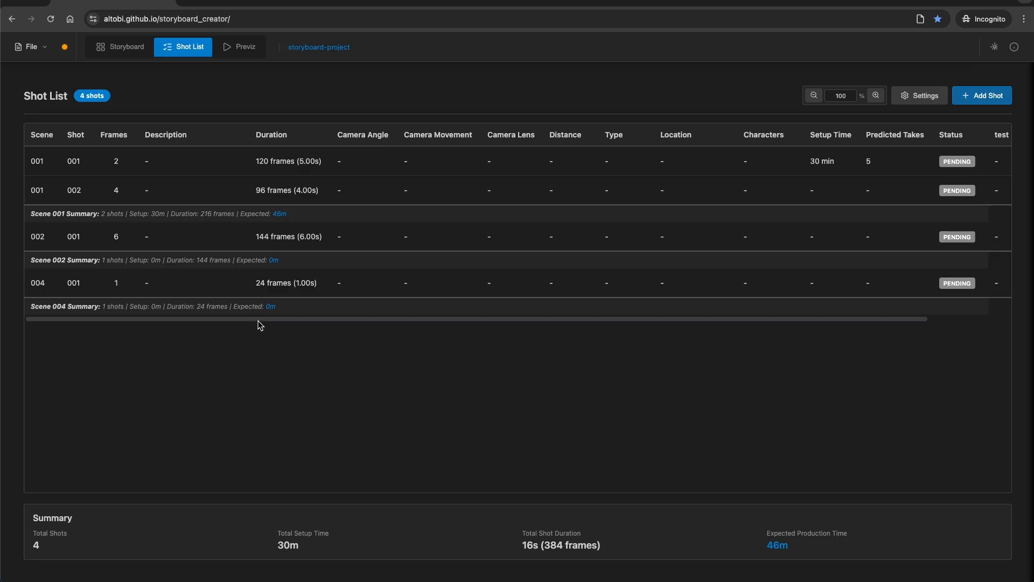
Set shot 001/002's setup time to 15 minutes and predicted takes to 3, with its duration shown in seconds, and save the shot
drag(258, 320, 434, 319)
click(977, 190)
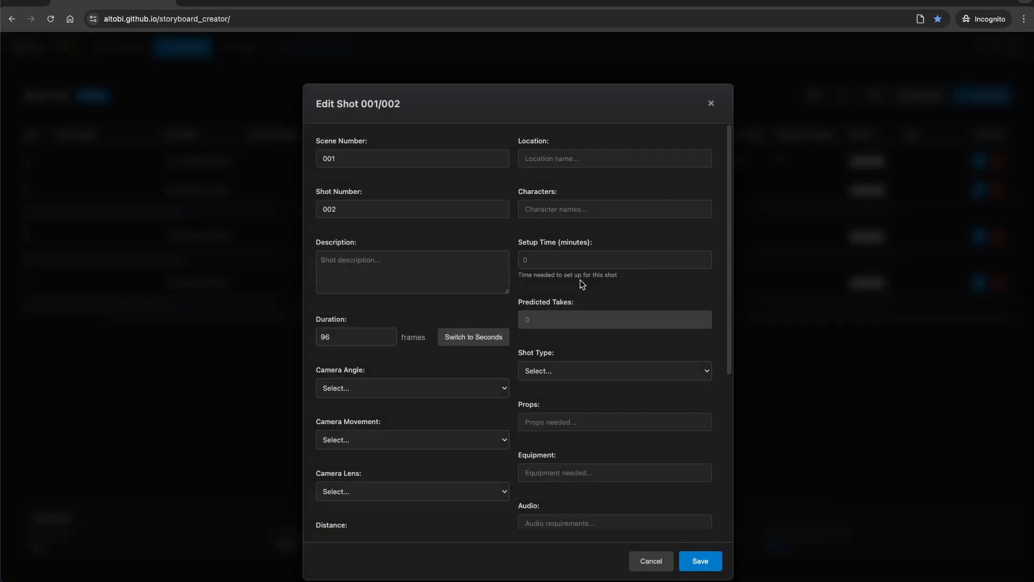
click(554, 260)
text(15)
click(572, 318)
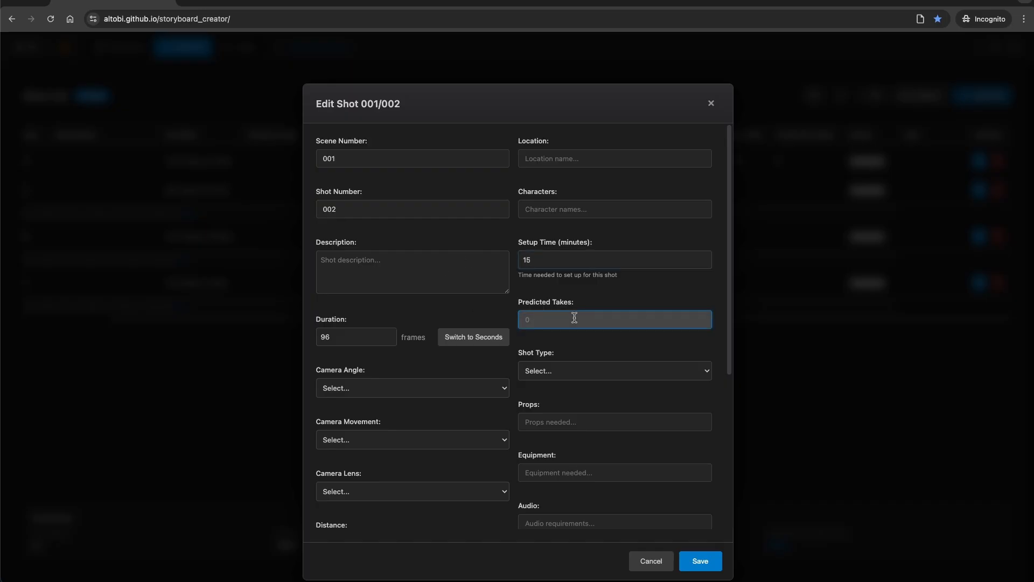
click(471, 338)
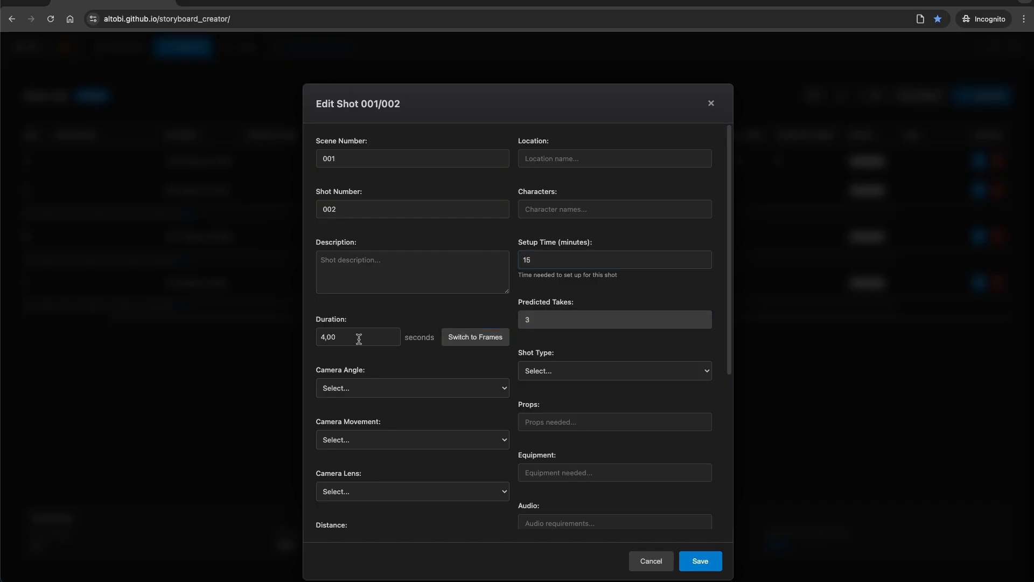
click(716, 562)
Check the Scene 001 summary line and the project summary's shot duration and expected production time
drag(199, 215, 162, 214)
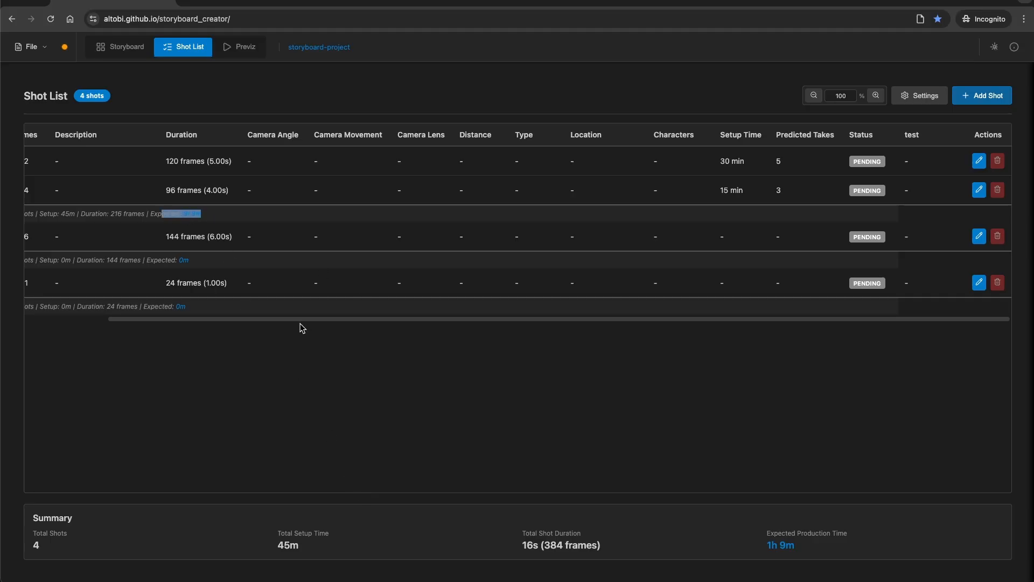
drag(300, 320, 195, 318)
drag(61, 214, 241, 215)
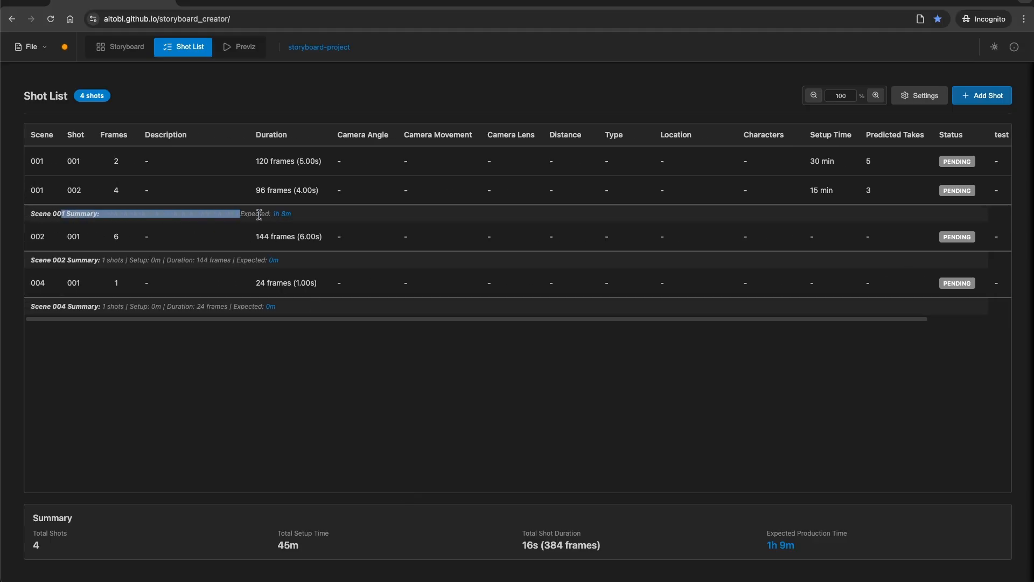
click(266, 215)
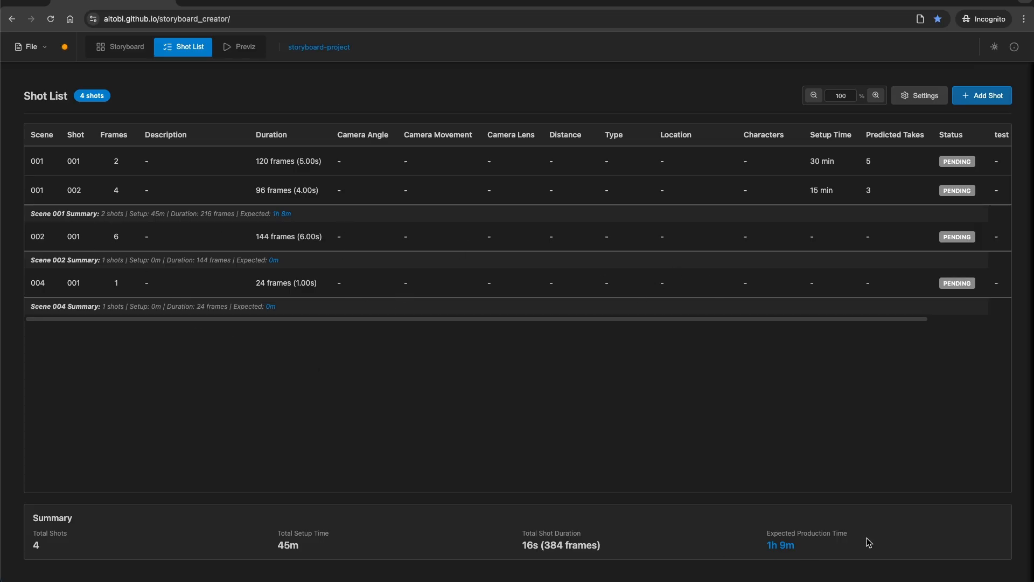
drag(868, 538, 544, 541)
click(808, 550)
drag(808, 550, 748, 545)
click(752, 544)
drag(514, 319, 406, 305)
Export the shot list as a PDF with the project name "test project" and custom columns included
click(39, 47)
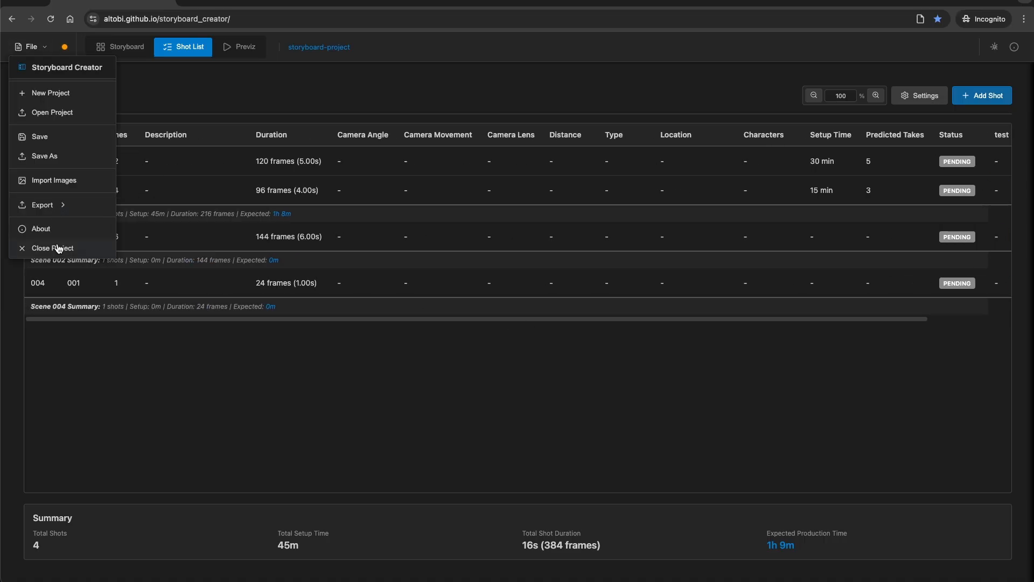
mouse_move(64, 204)
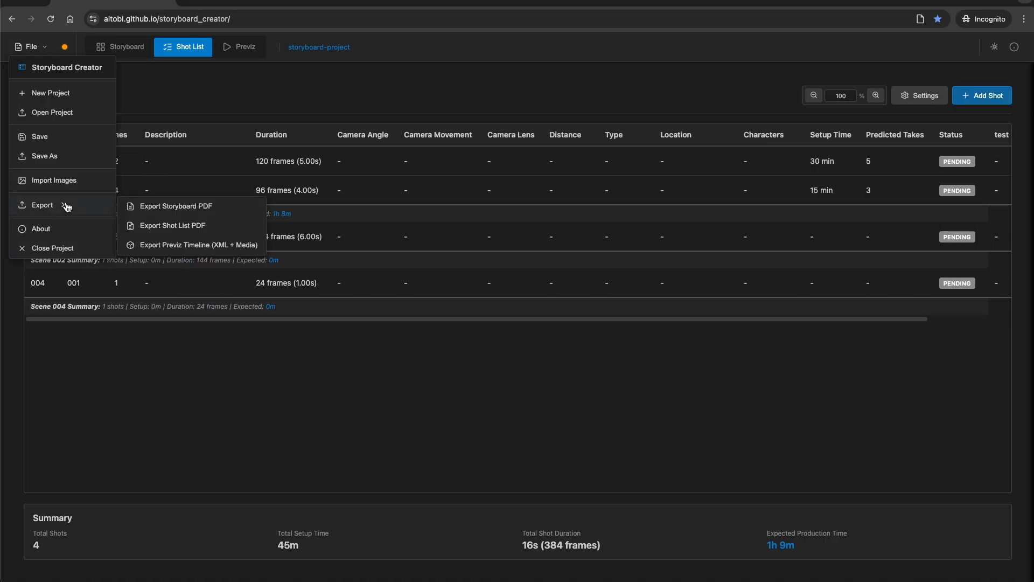
click(214, 230)
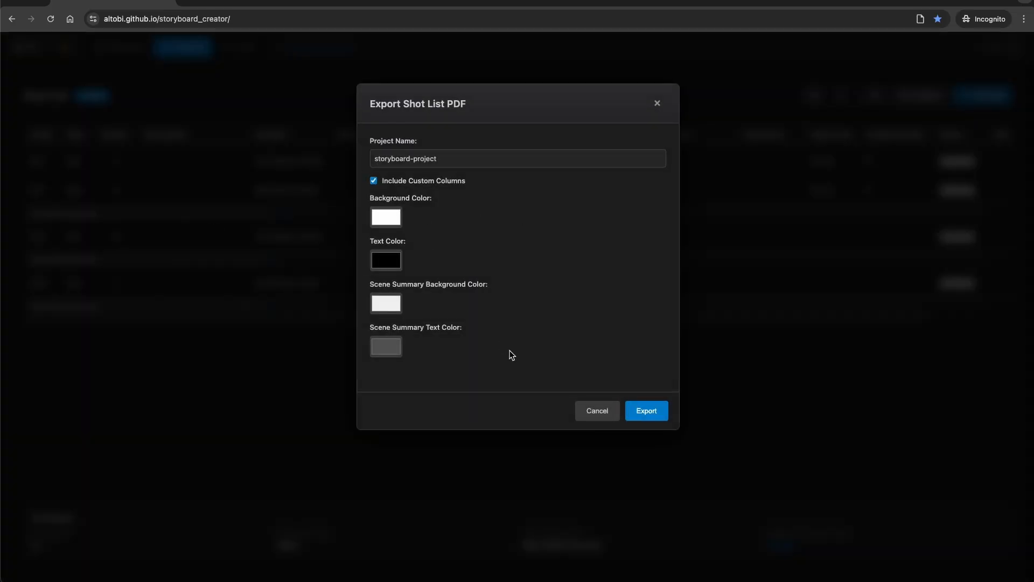
drag(469, 159, 356, 158)
text(test)
click(654, 414)
click(856, 496)
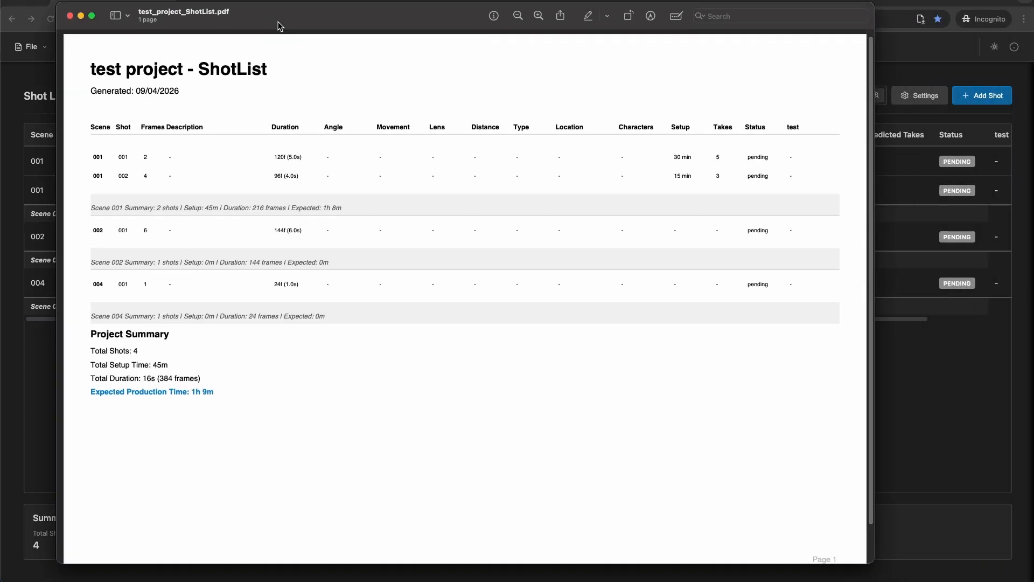
Review the exported test_project_ShotList.pdf, including its test column, and close the document
drag(278, 22, 277, 34)
scroll(539, 172, right, 1)
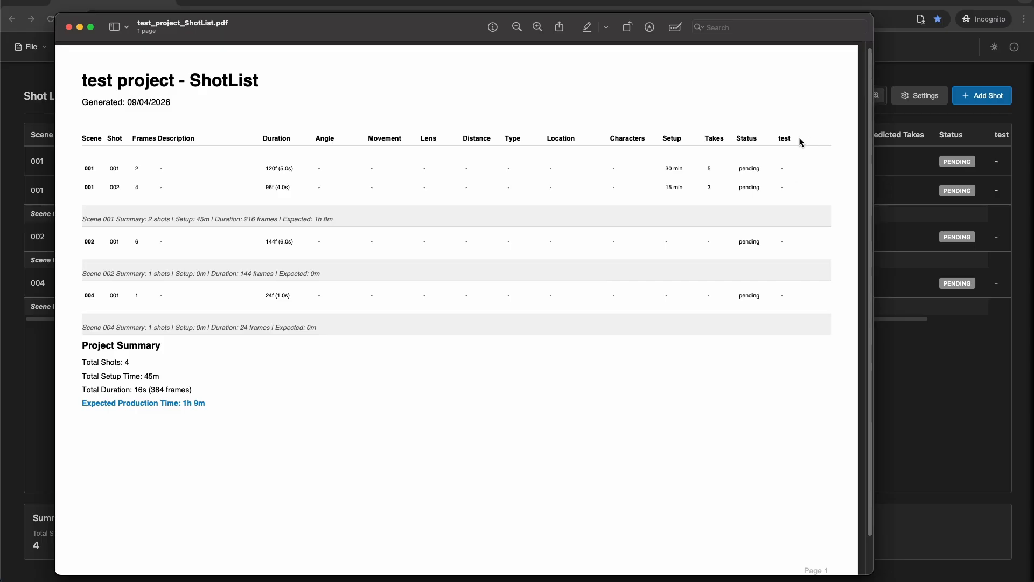
drag(800, 142, 780, 137)
click(69, 28)
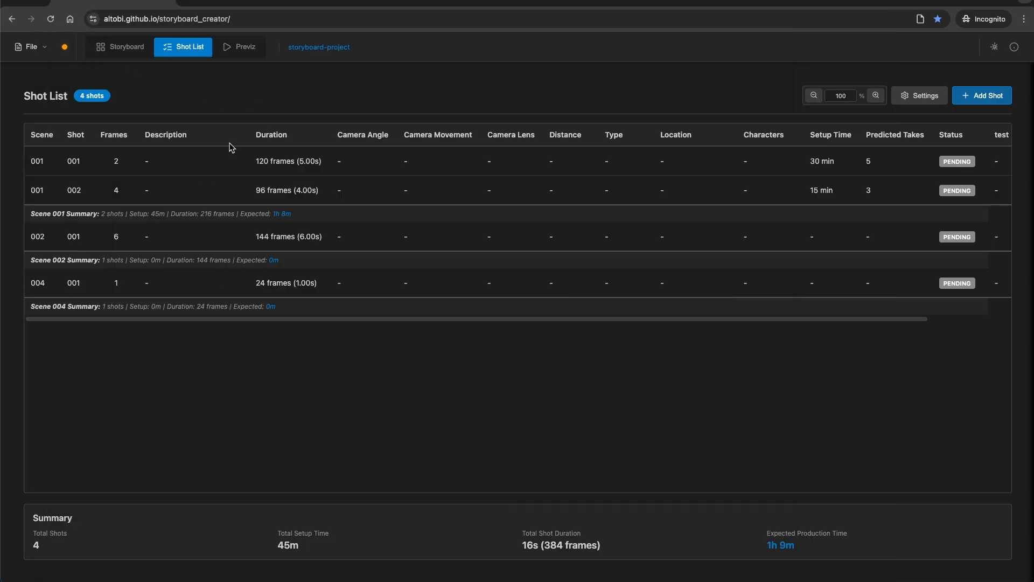
Preview the storyboard timeline in Previz, return the playhead to the start, and select clip 001/001/001
click(247, 48)
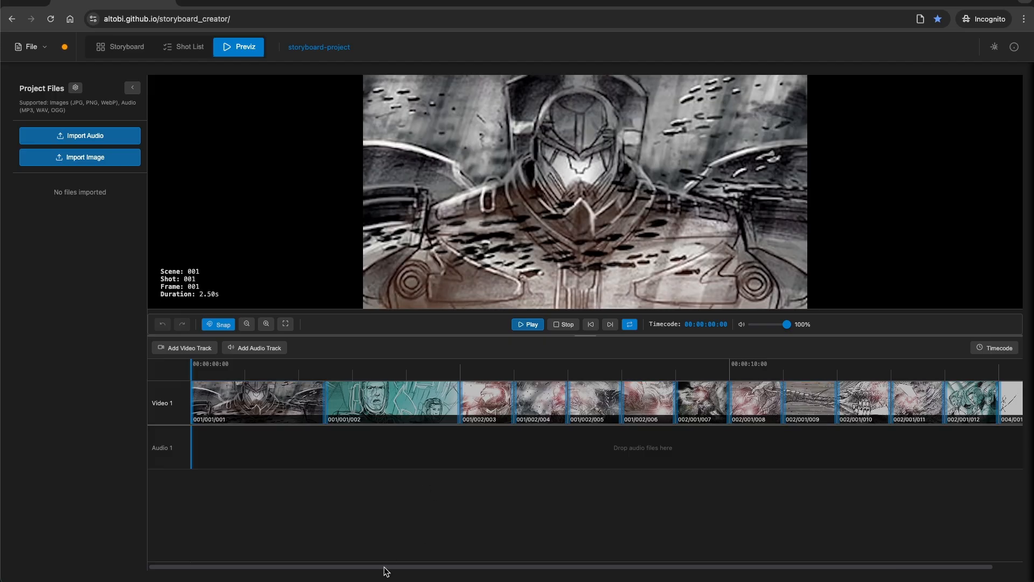
mouse_move(384, 567)
mouse_down()
mouse_move(563, 567)
mouse_move(384, 567)
mouse_up()
click(530, 325)
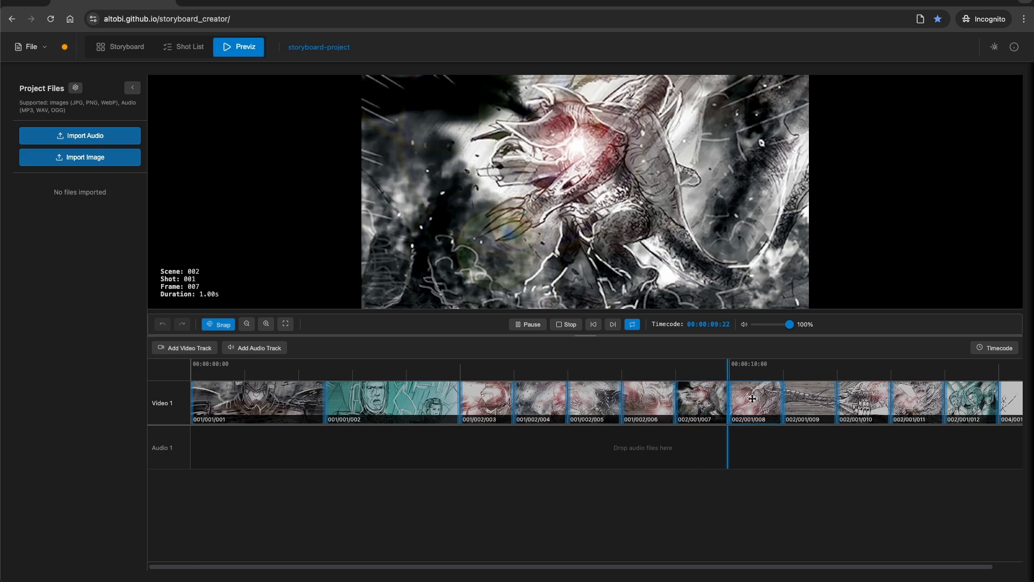
click(303, 360)
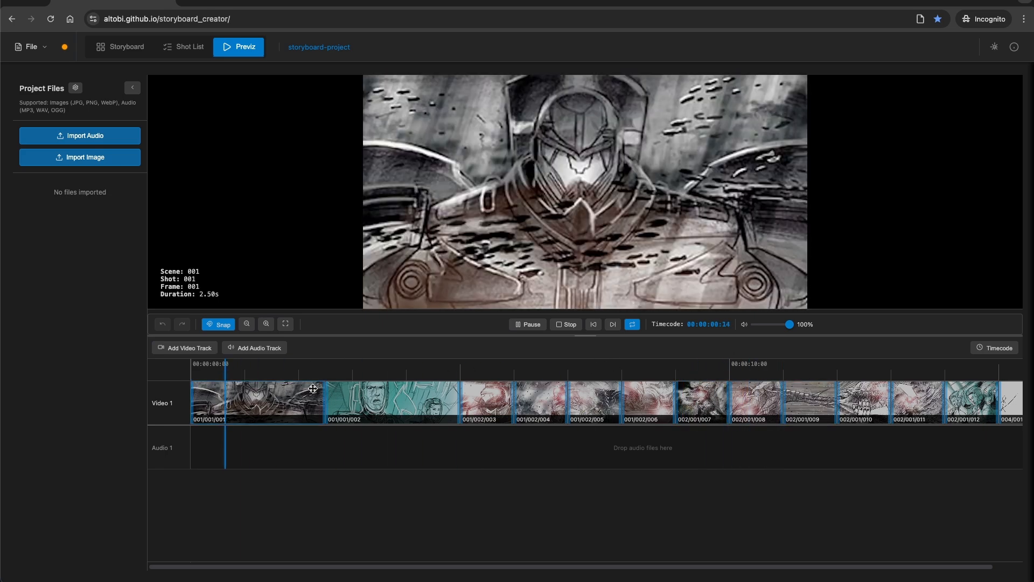
key(space)
drag(246, 373, 174, 367)
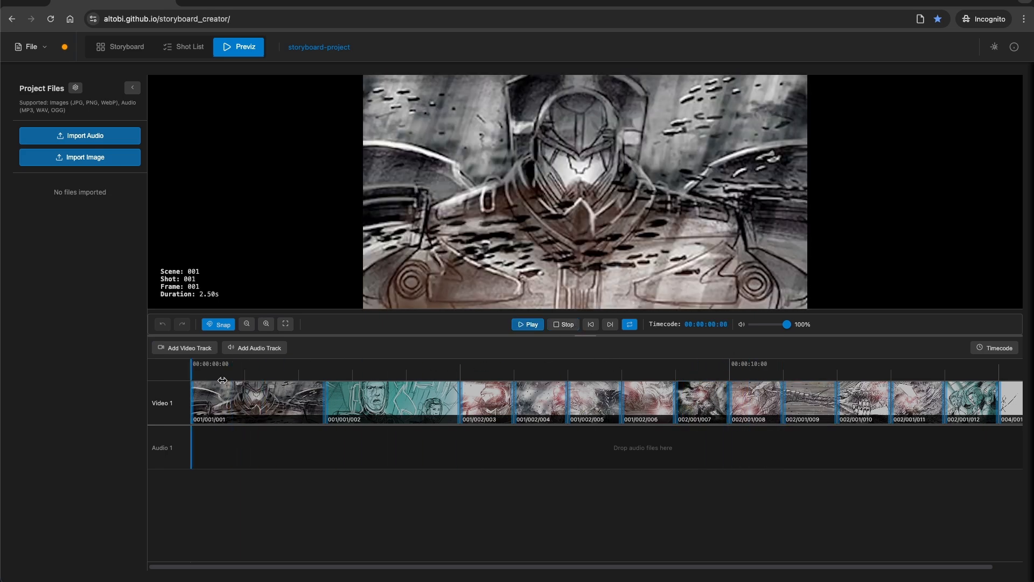
click(270, 401)
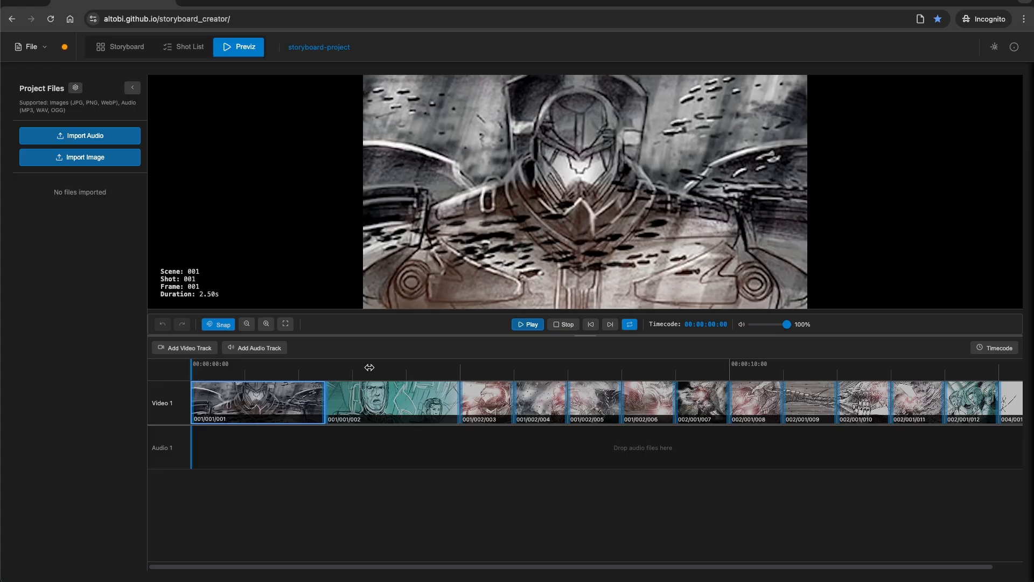
Review the project's export options, including the Previz timeline export as XML with media
click(36, 48)
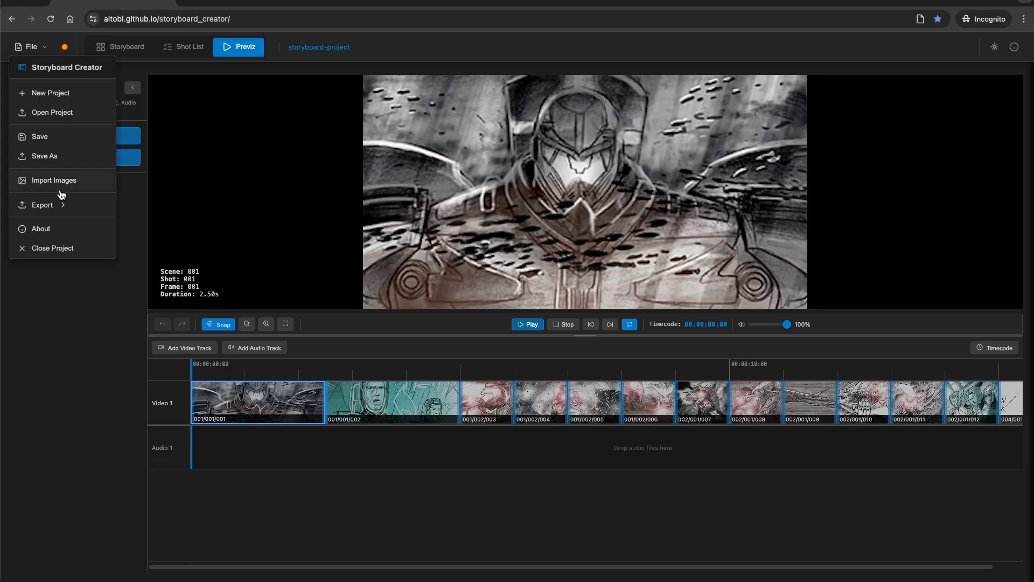
mouse_move(59, 202)
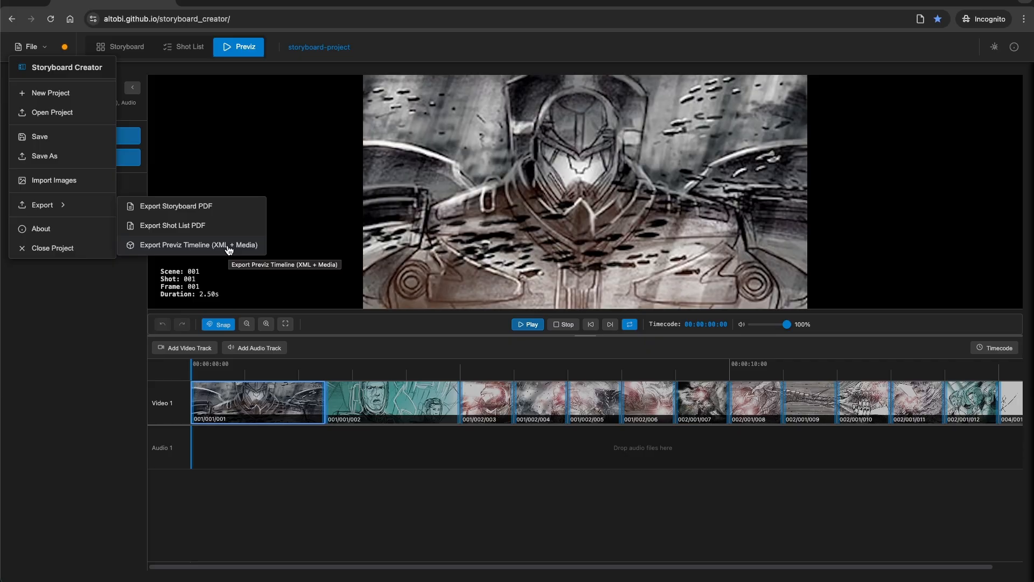
click(268, 448)
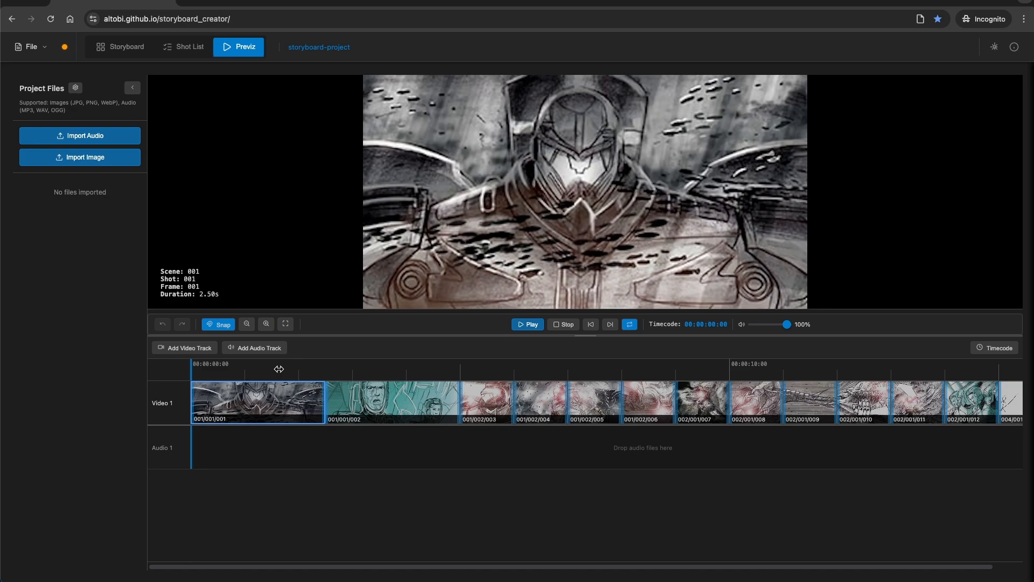
Return the playhead to the start, extend clip 001/001/001 to about 4.51 s on Video 1, and select it
drag(232, 364, 137, 354)
drag(323, 401, 431, 394)
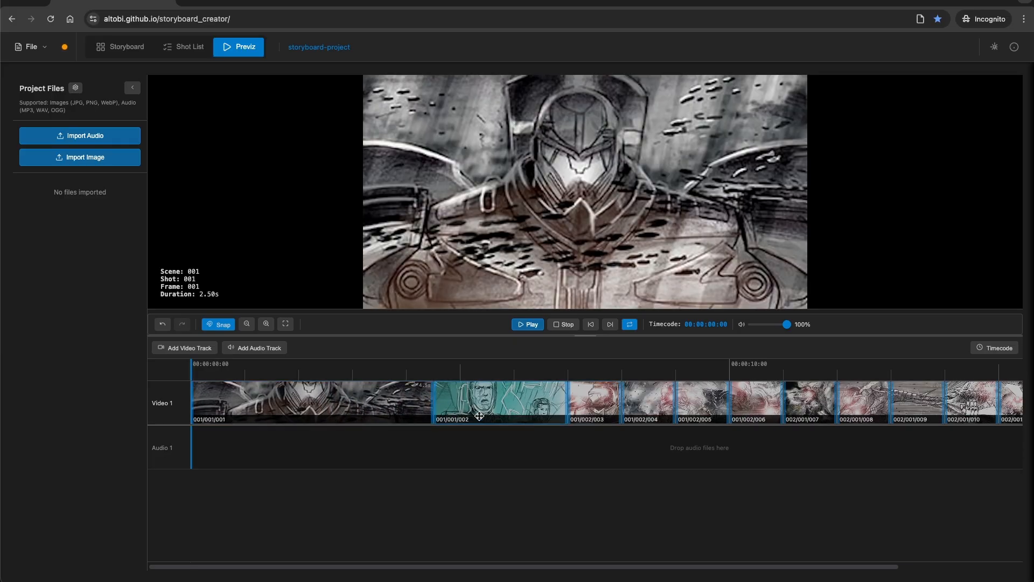
click(333, 403)
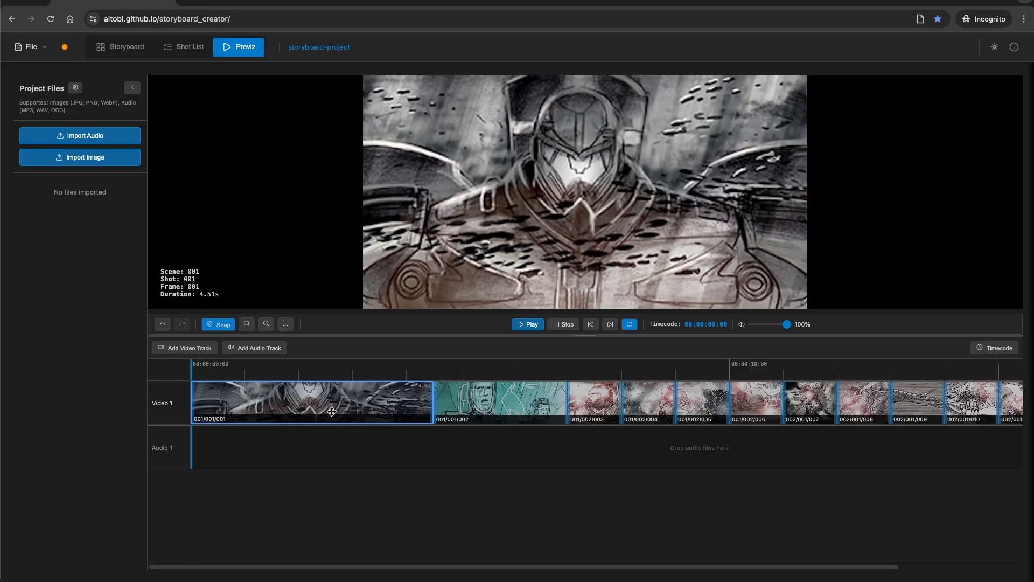
Compare shot 001/001's duration in the shot list with the clip settings of 001/001/001 and 001/001/002, and return to Previz
click(180, 49)
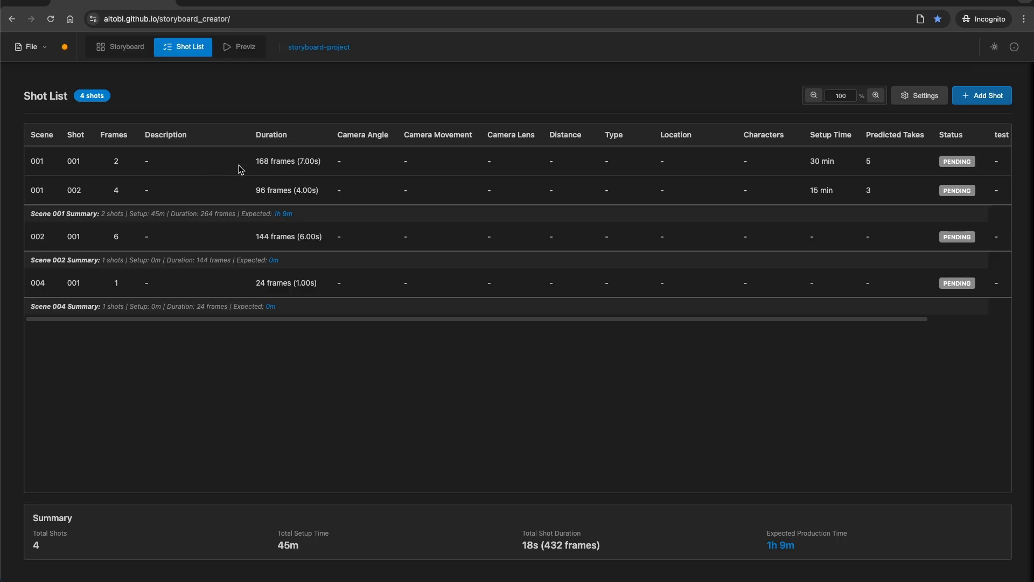
click(240, 48)
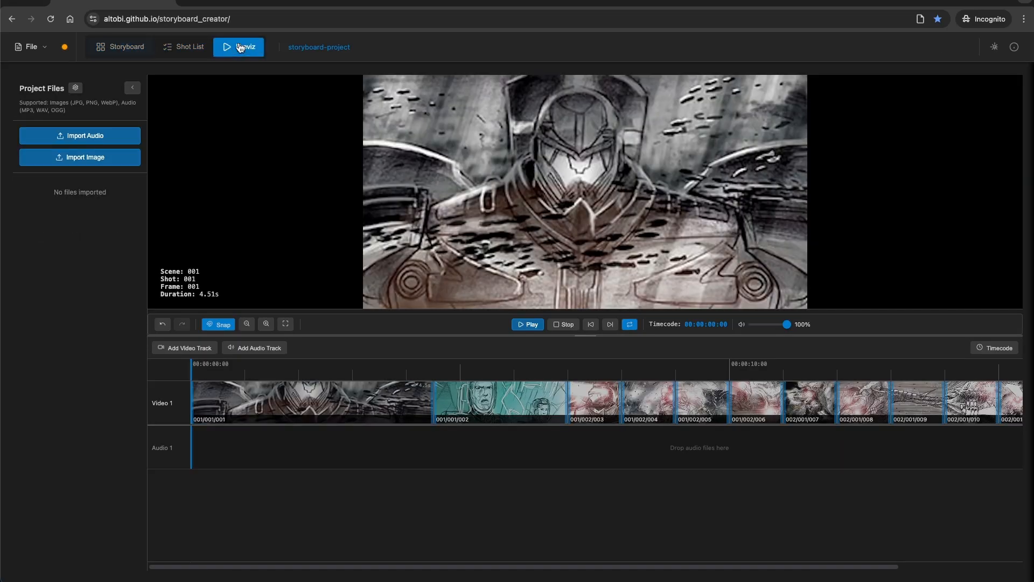
double_click(286, 403)
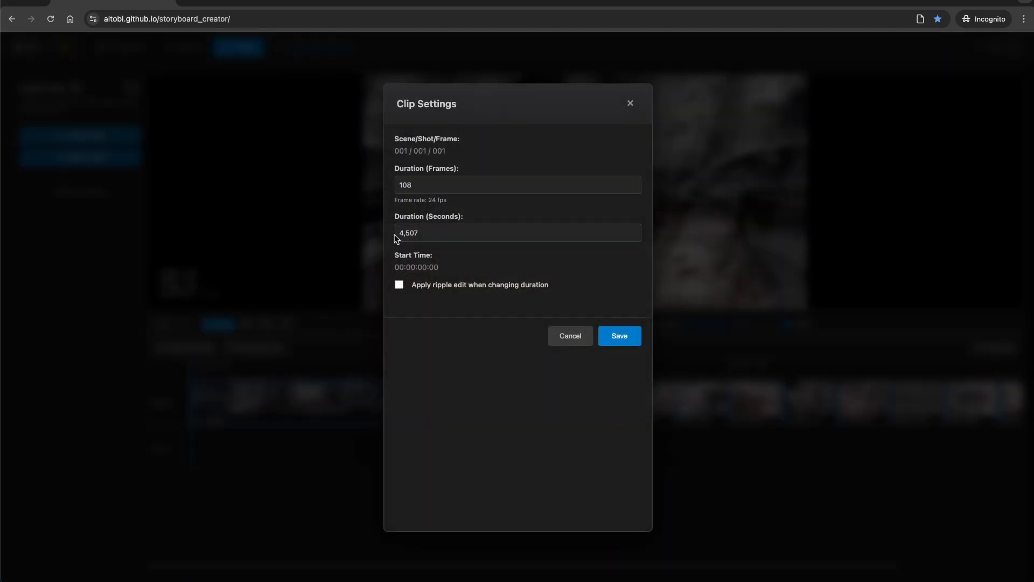
double_click(414, 185)
click(572, 338)
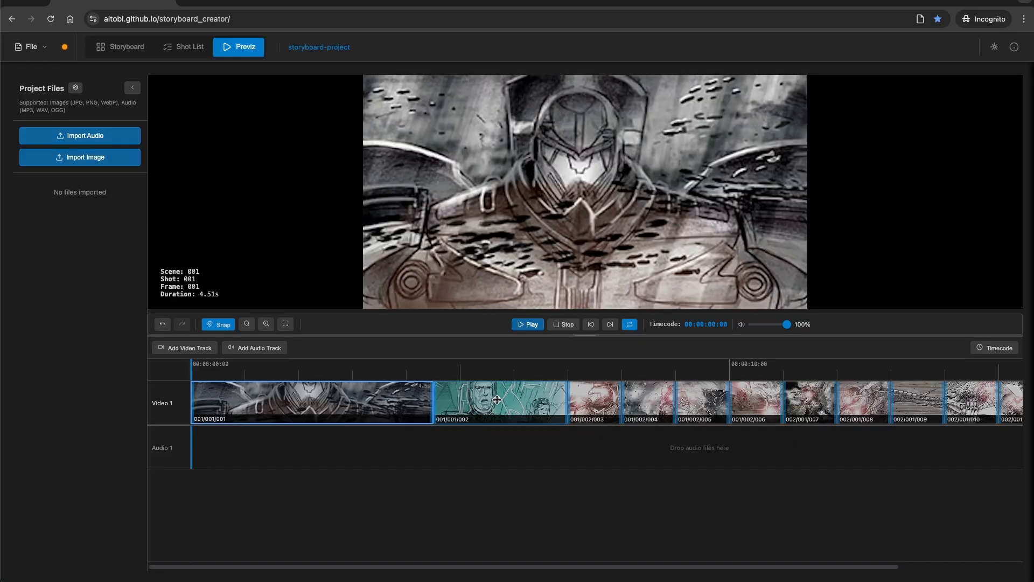
double_click(497, 397)
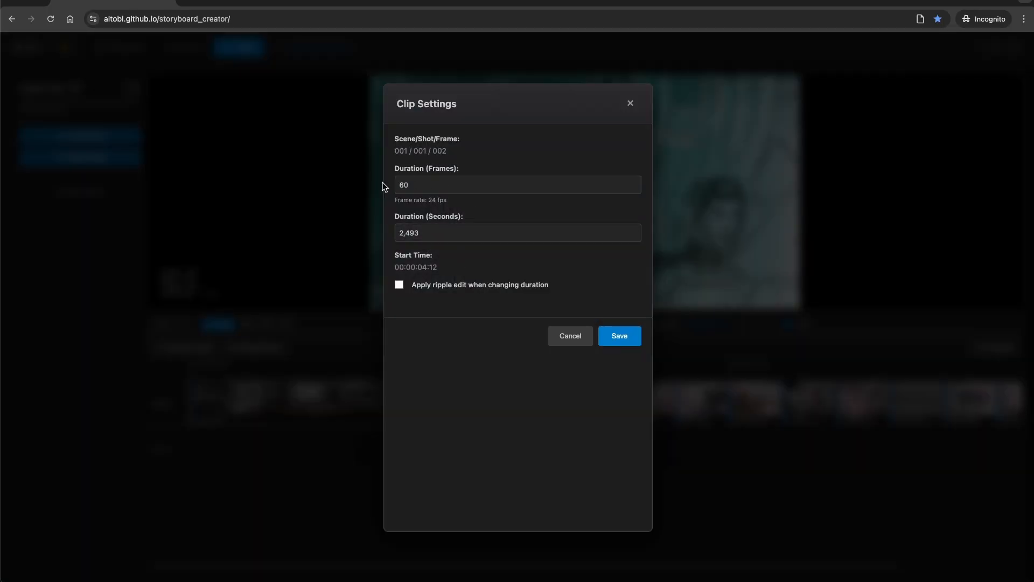
click(571, 334)
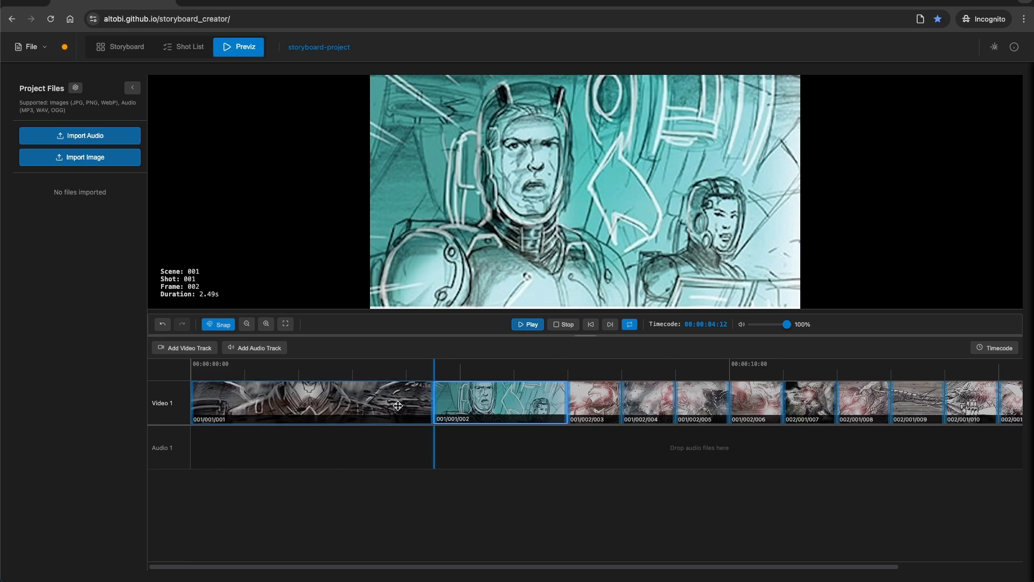
click(399, 406)
click(190, 48)
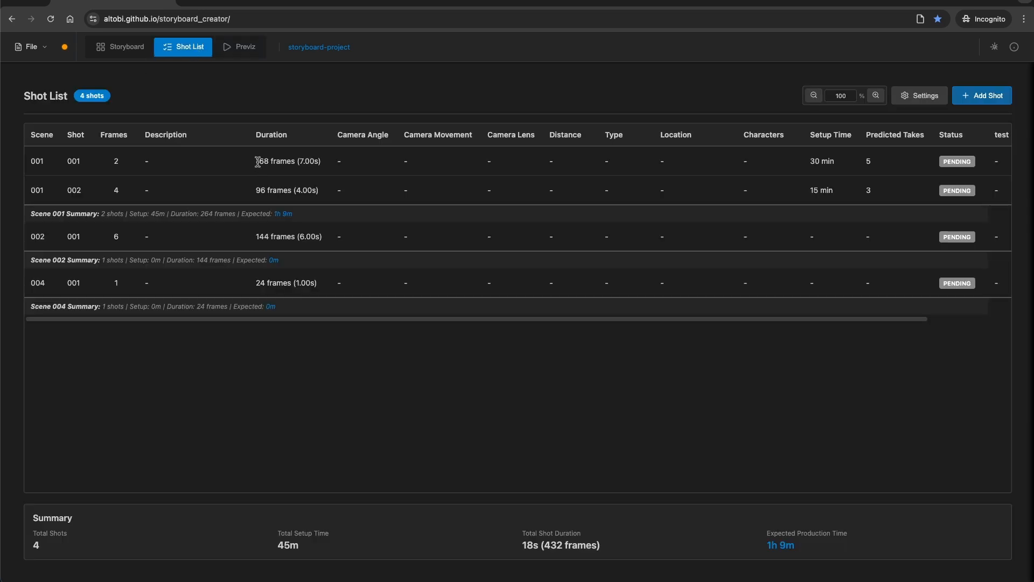
drag(256, 162, 268, 161)
click(239, 47)
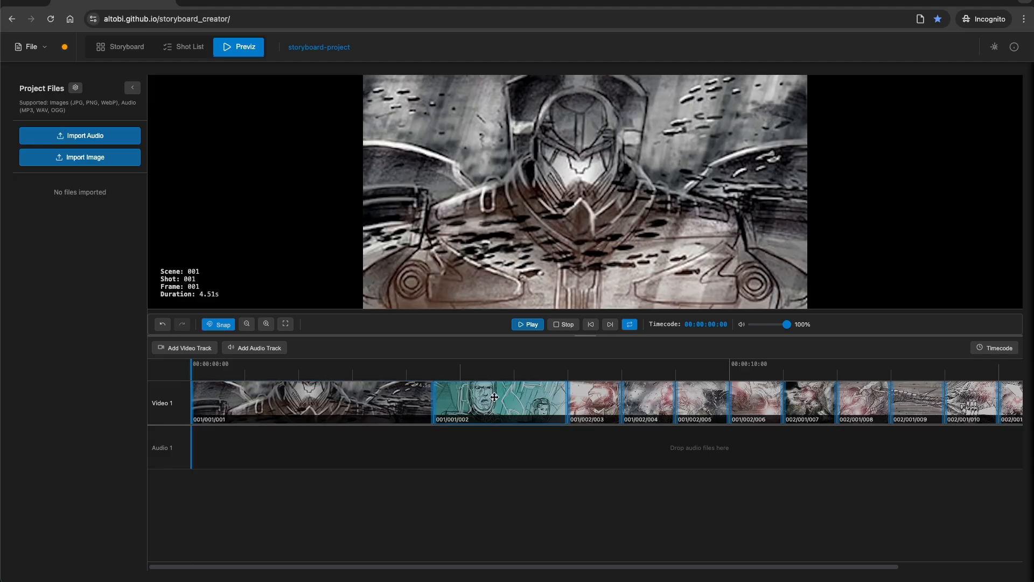
Try to move clip 001/001/002 ahead of clip 001/001/001, and cancel the move at the scene, shot and frame renumbering
click(518, 405)
drag(518, 406, 257, 409)
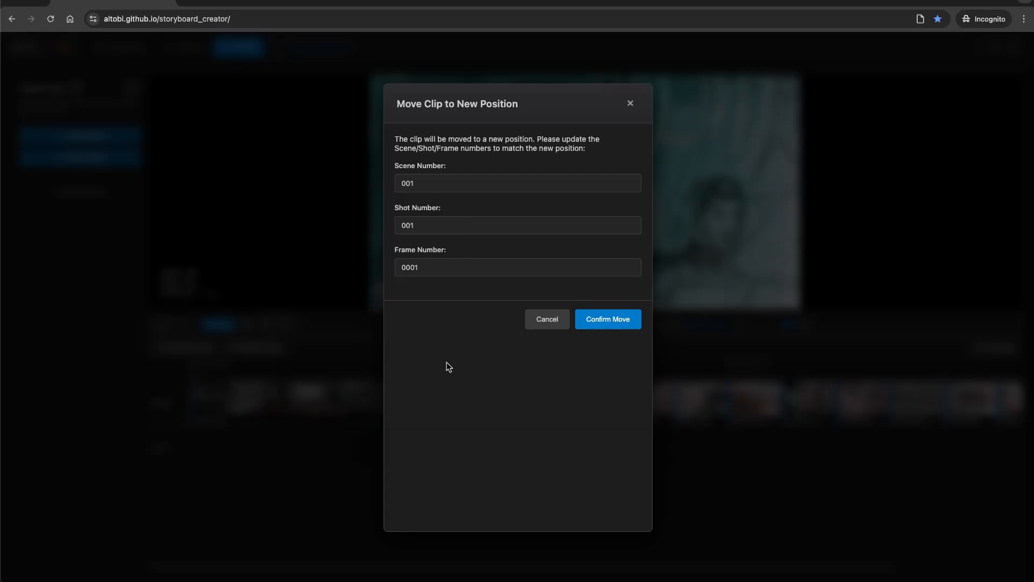
click(542, 329)
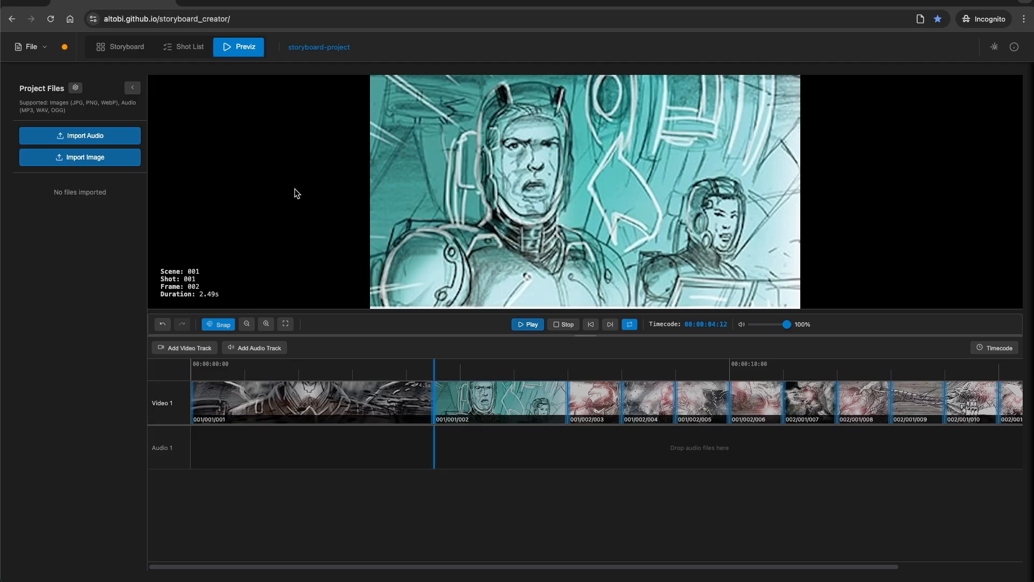
Inspect the image settings of storyboard frame 004/001/001, and return to Previz with the playhead at the start
click(123, 52)
click(309, 220)
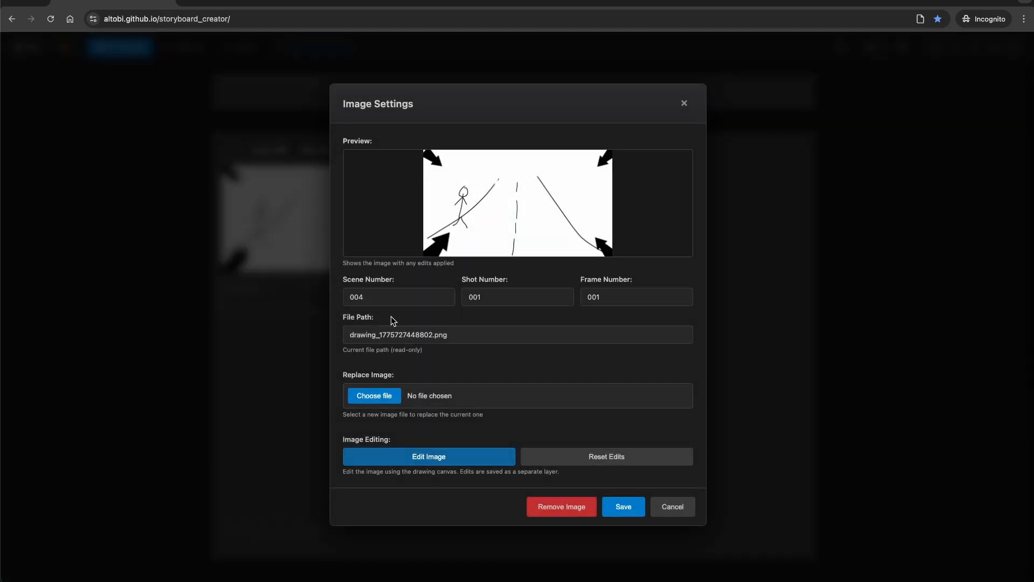
click(673, 507)
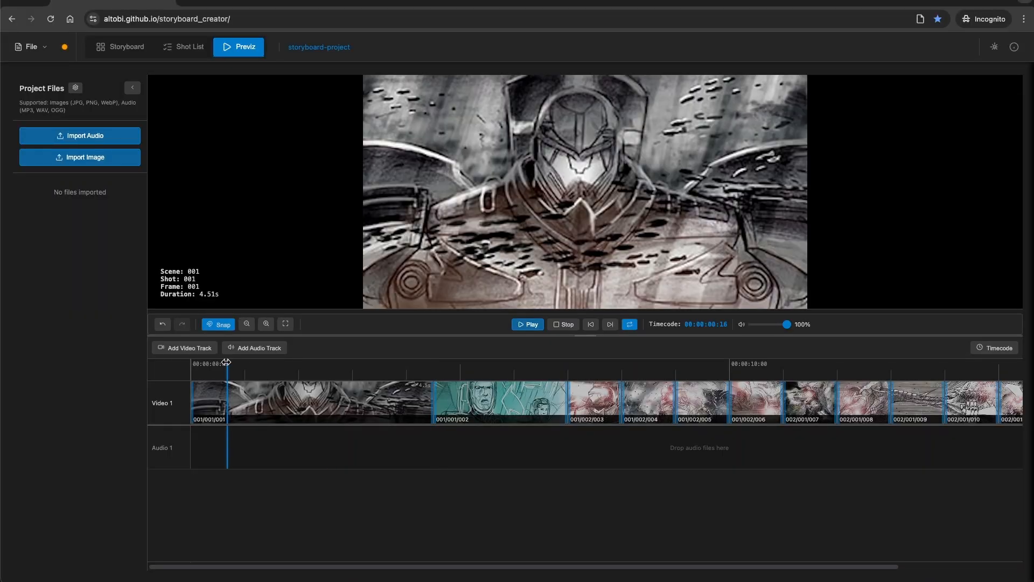
drag(226, 362, 122, 356)
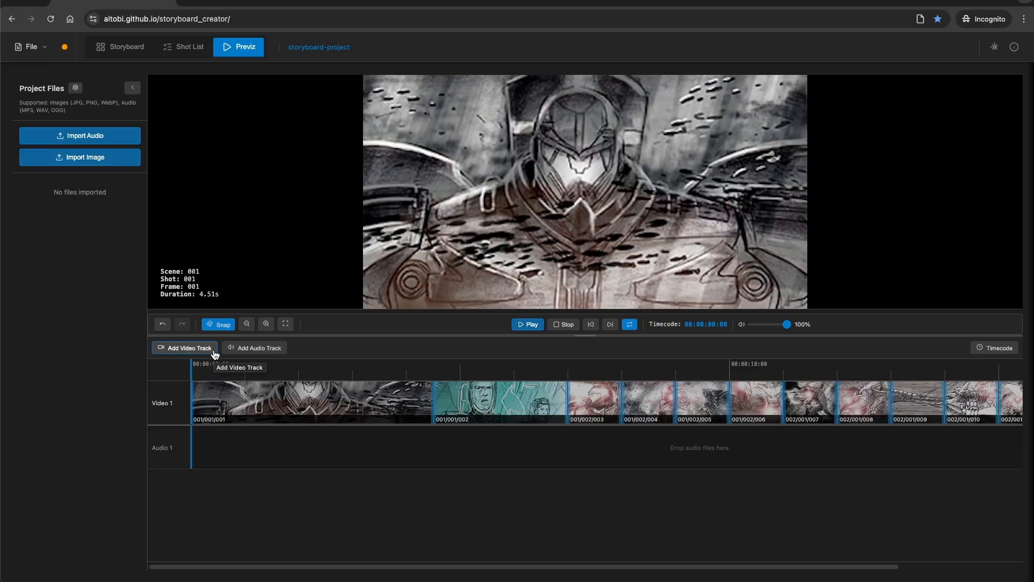
Review the project file storage and compression settings without changing them, and collapse and reopen the project files area
click(76, 88)
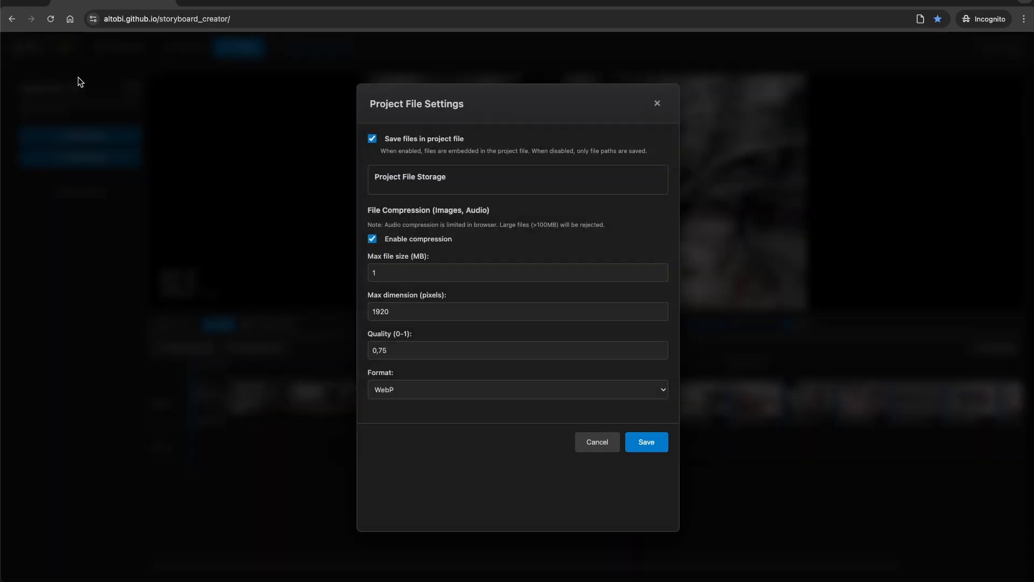
click(598, 442)
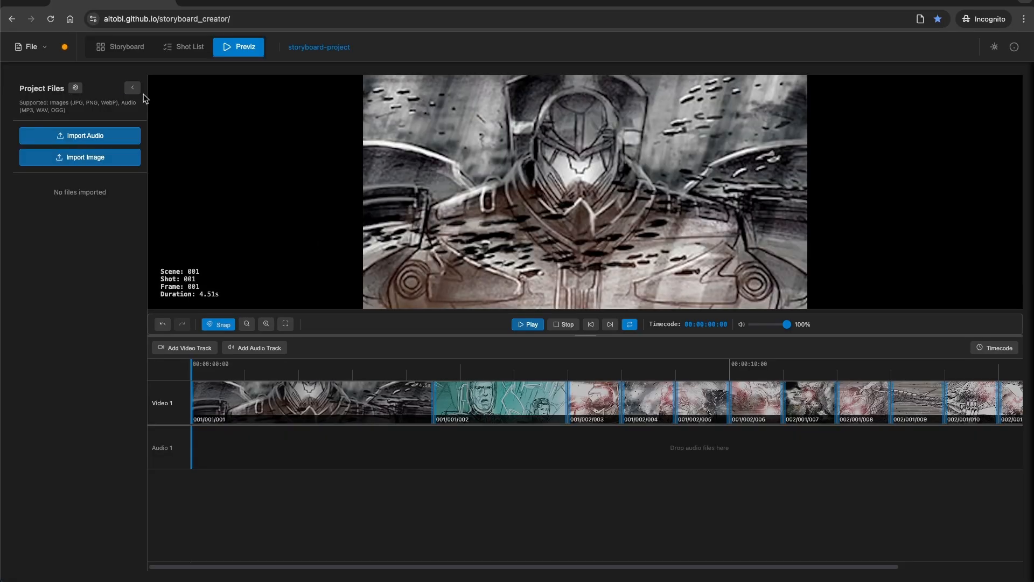
click(133, 89)
click(20, 85)
Save the project and check the file size of storyboard-project.sbp in the storyboard_test folder in Finder
click(45, 48)
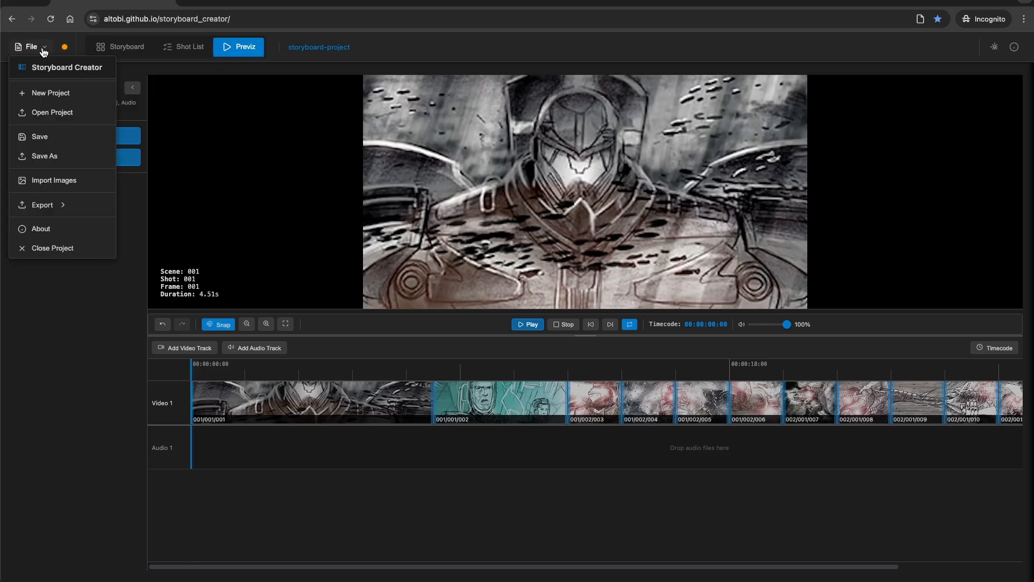
click(60, 139)
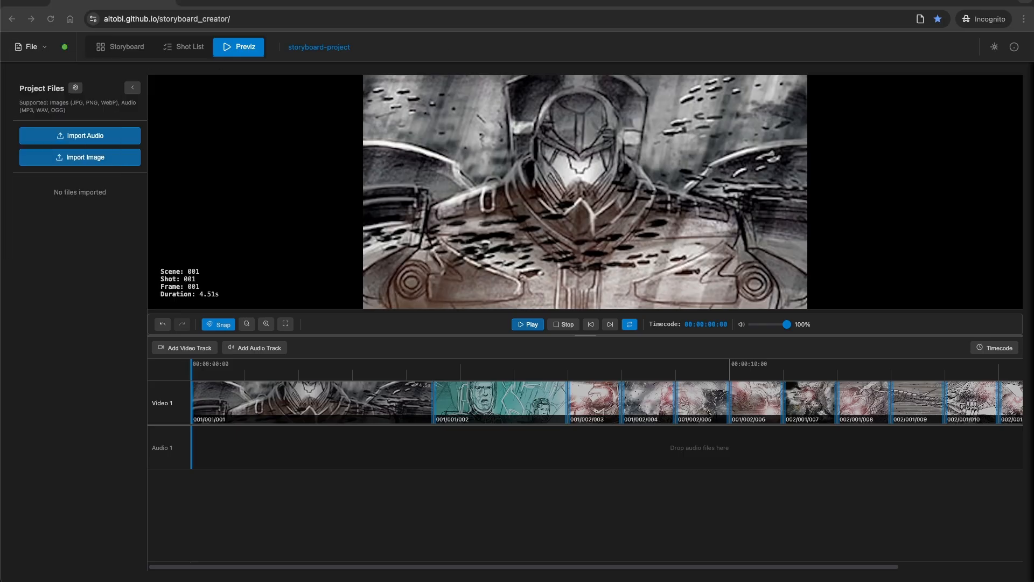
drag(0, 137, 445, 135)
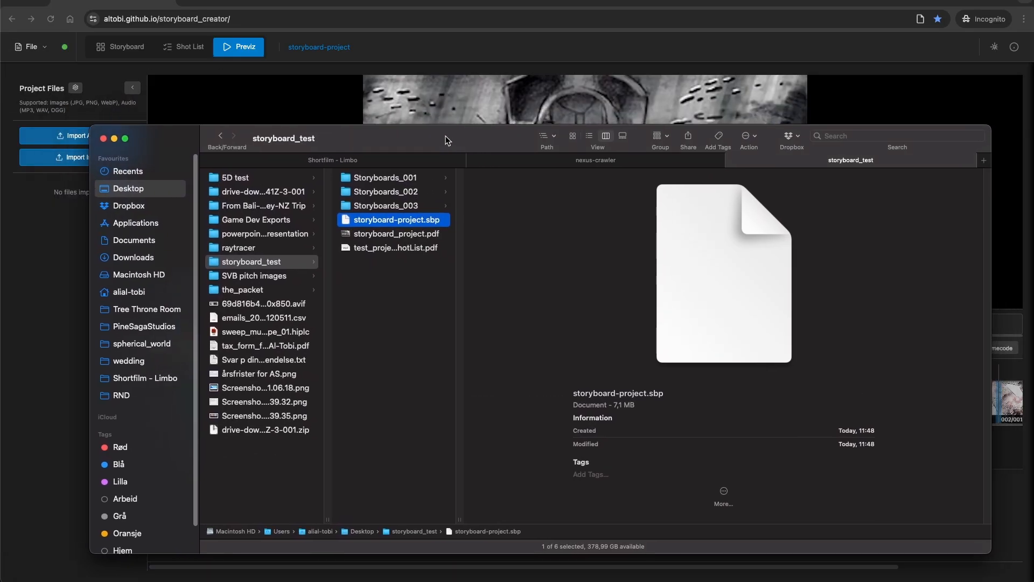
drag(637, 405, 614, 406)
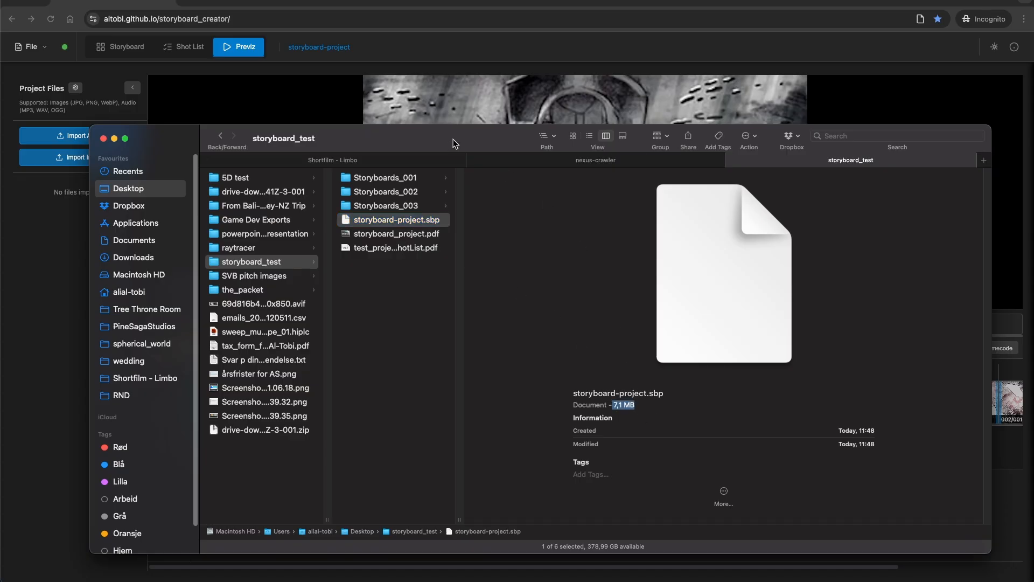
right_click(635, 364)
click(461, 236)
drag(472, 138, 0, 145)
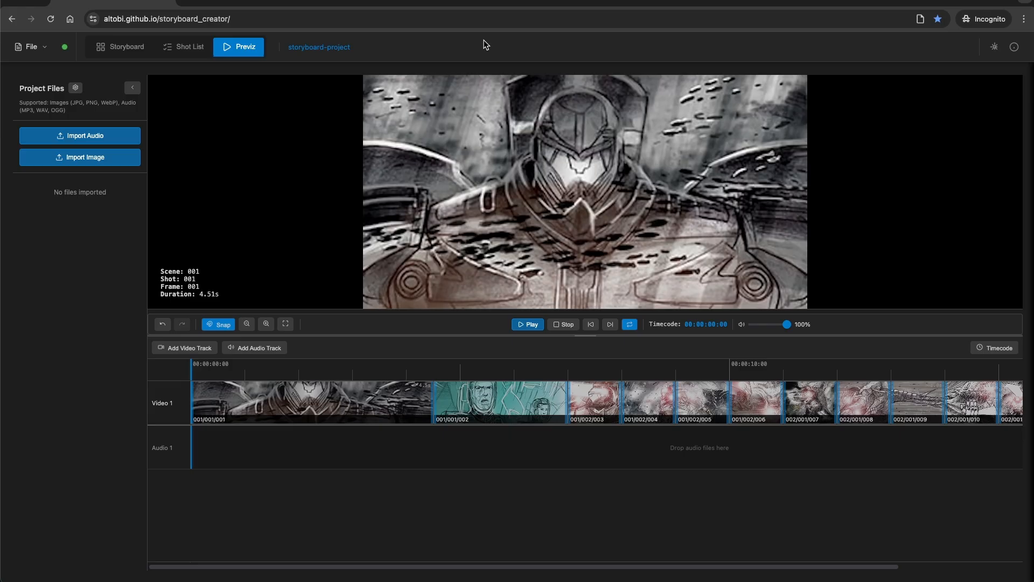
click(247, 20)
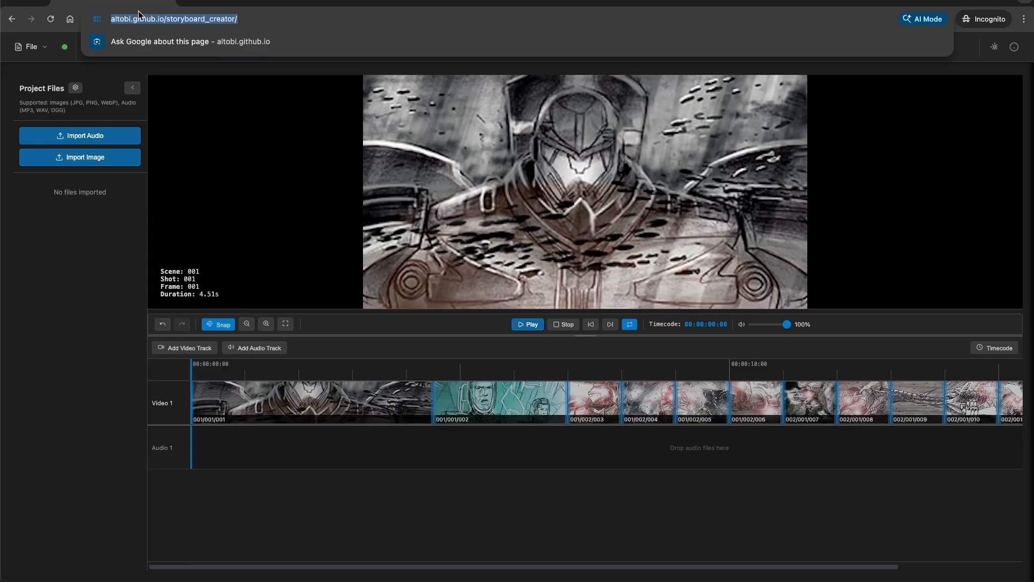
click(69, 279)
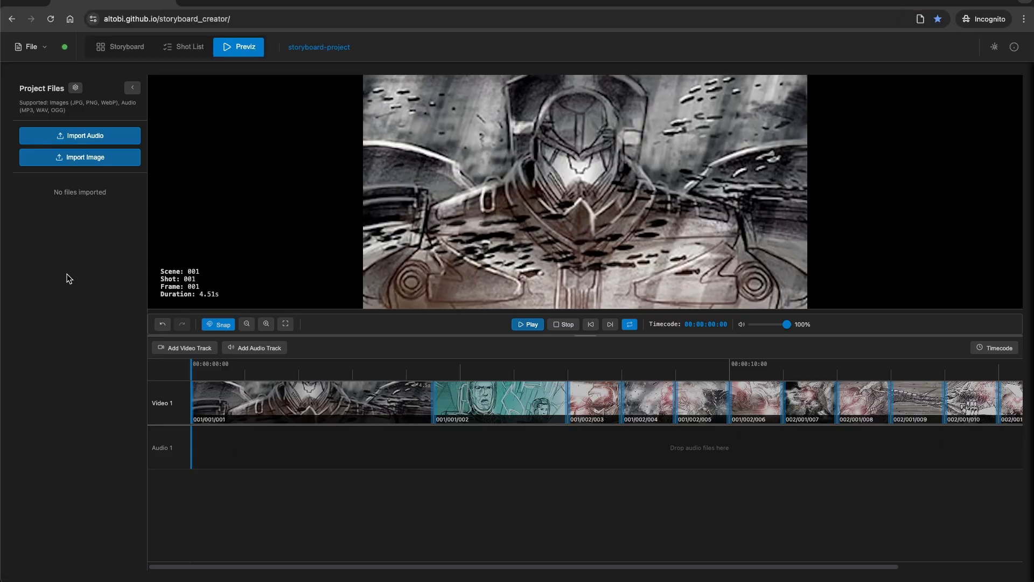